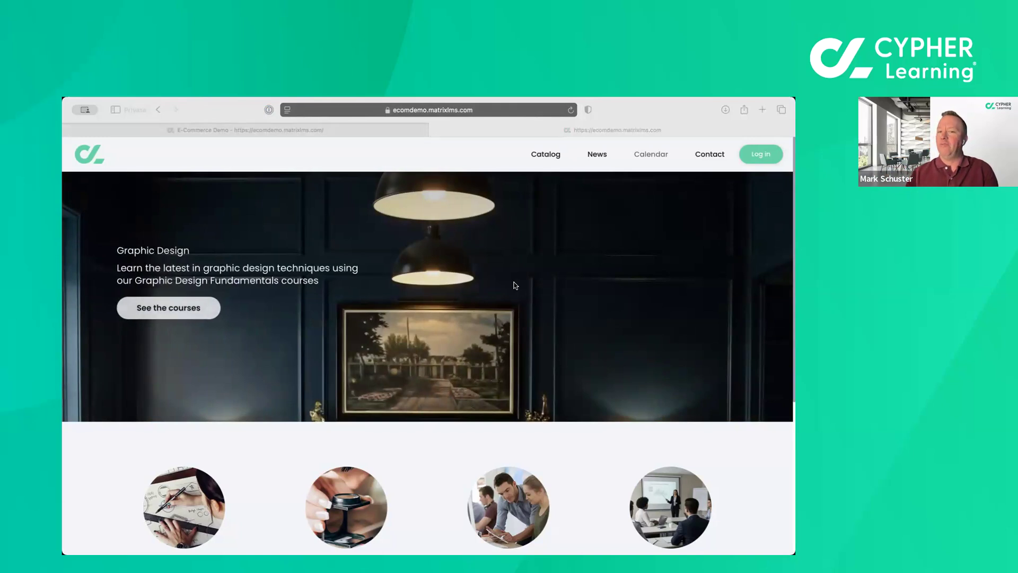
Look over the storefront home page and read the "New Course Alert!" news item.
{"action": "scroll", "coordinate": [513, 353], "scroll_direction": "down", "scroll_amount": 5}
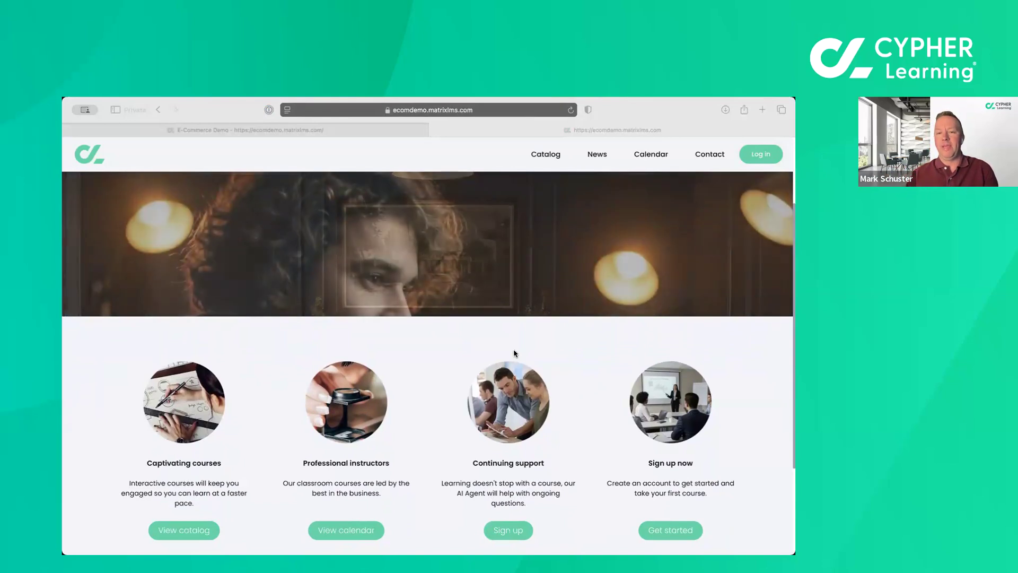
{"action": "scroll", "coordinate": [514, 353], "scroll_direction": "up", "scroll_amount": 5}
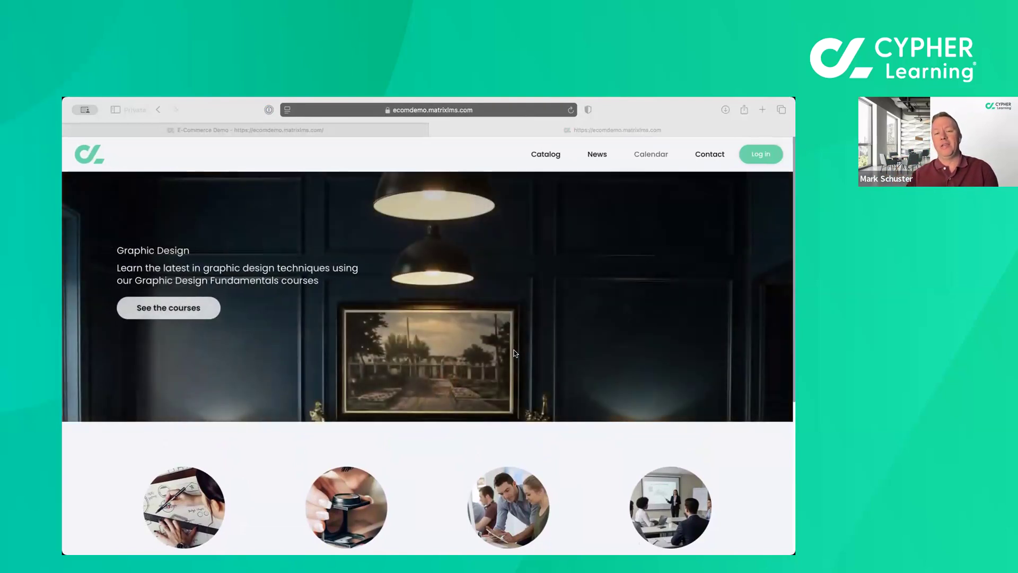
{"action": "scroll", "coordinate": [514, 353], "scroll_direction": "down", "scroll_amount": 3}
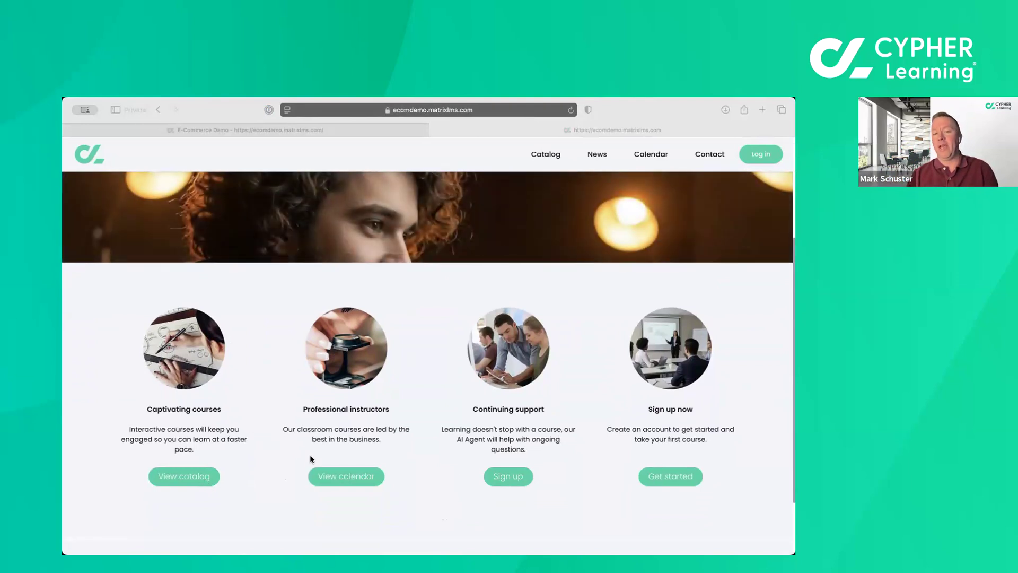
{"action": "scroll", "coordinate": [387, 428], "scroll_direction": "up", "scroll_amount": 3}
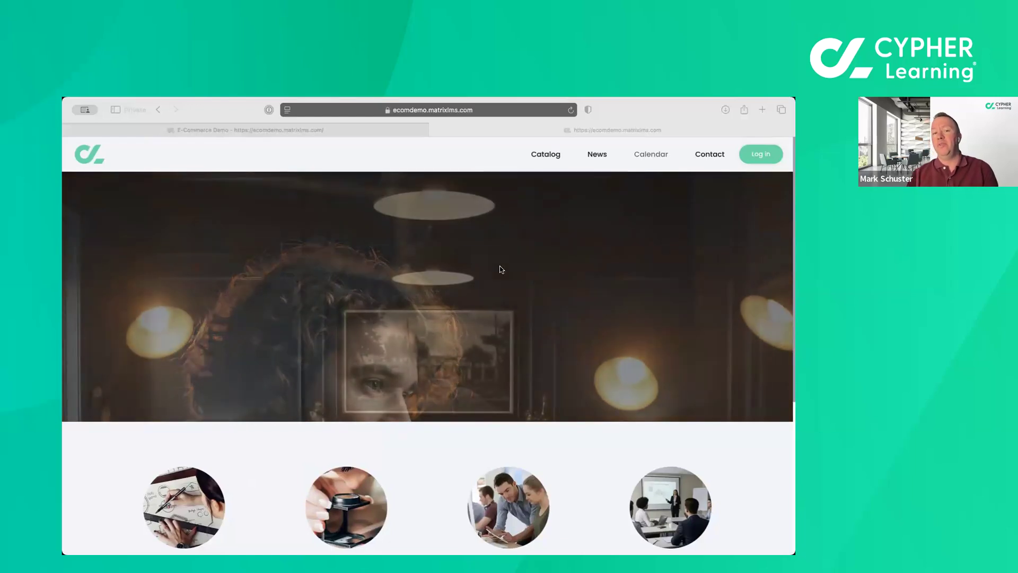
{"action": "left_click", "coordinate": [596, 155]}
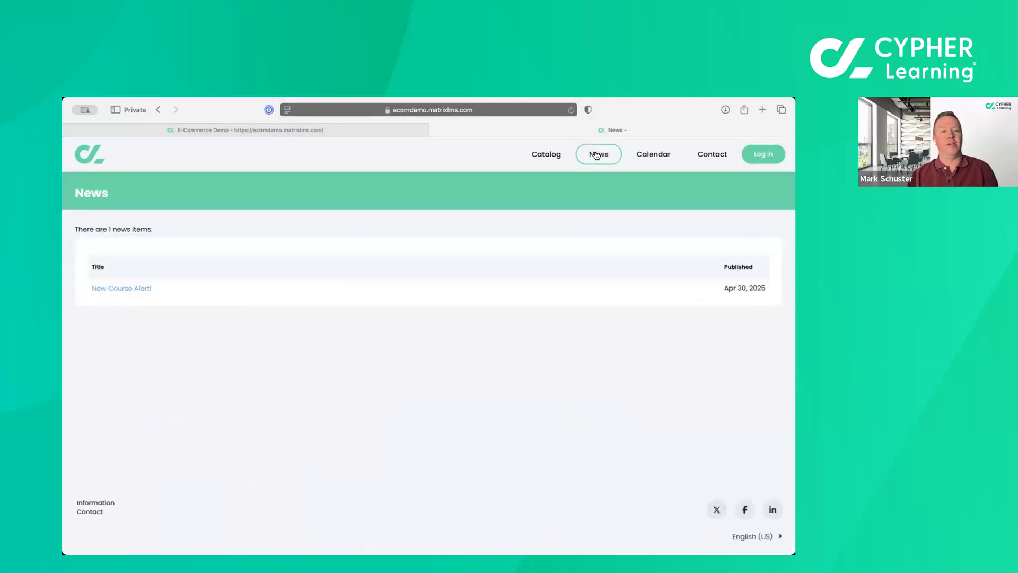
{"action": "left_click", "coordinate": [116, 289]}
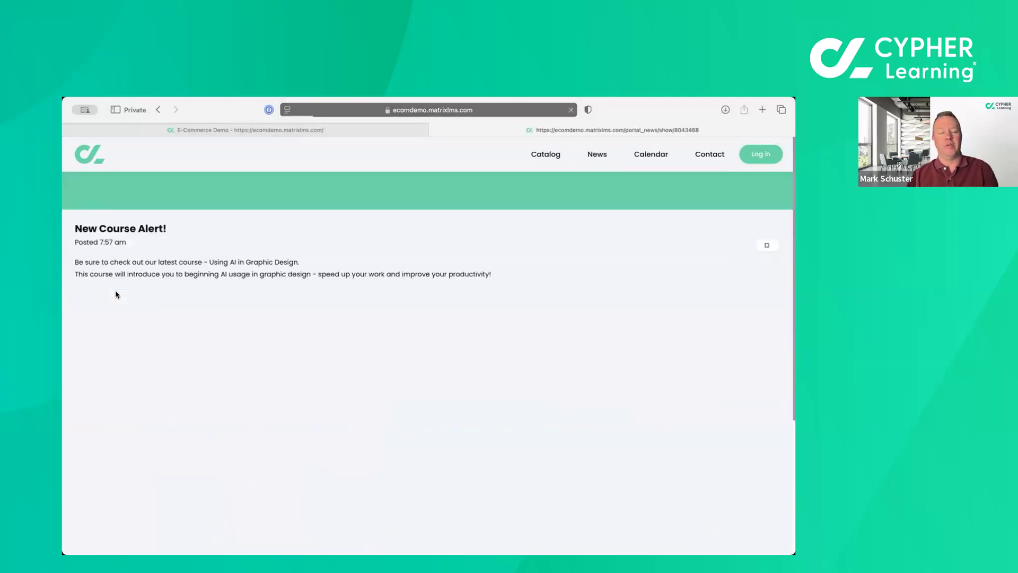
{"action": "scroll", "coordinate": [118, 294], "scroll_direction": "down", "scroll_amount": 5}
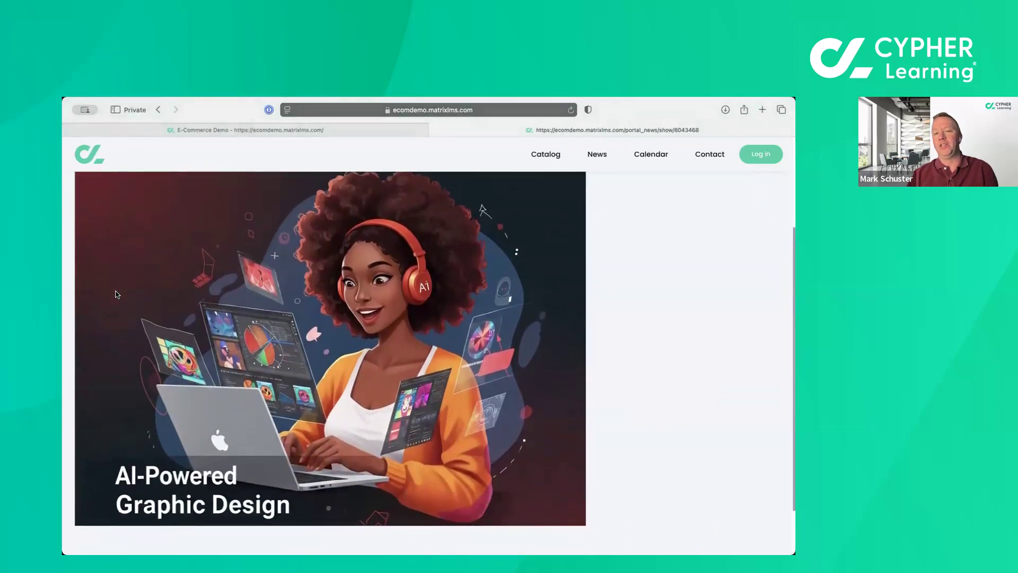
{"action": "scroll", "coordinate": [117, 294], "scroll_direction": "up", "scroll_amount": 5}
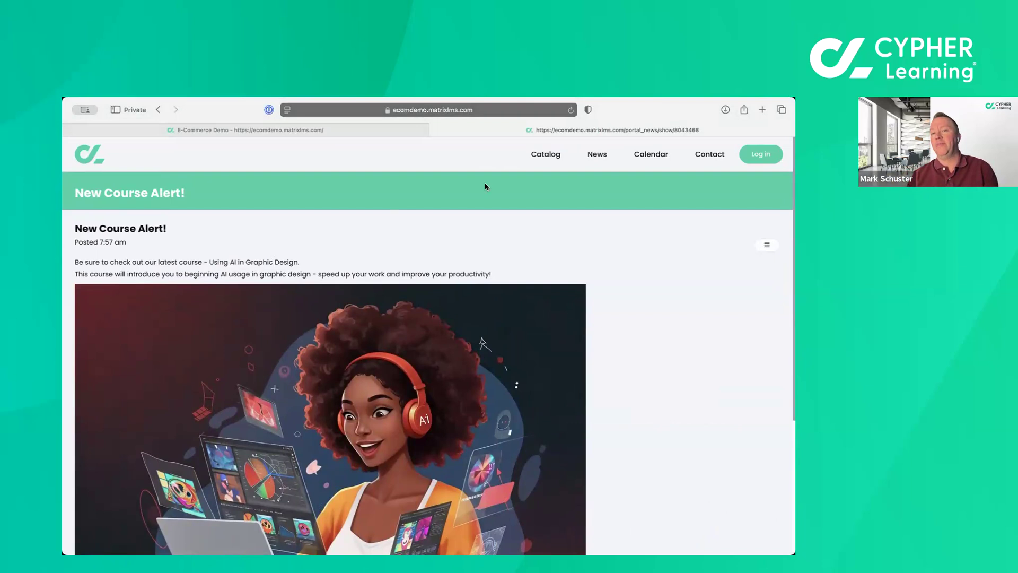
Find the InDesign for Beginners course in the catalog's Guide for beginners category and start purchasing it.
{"action": "left_click", "coordinate": [554, 155]}
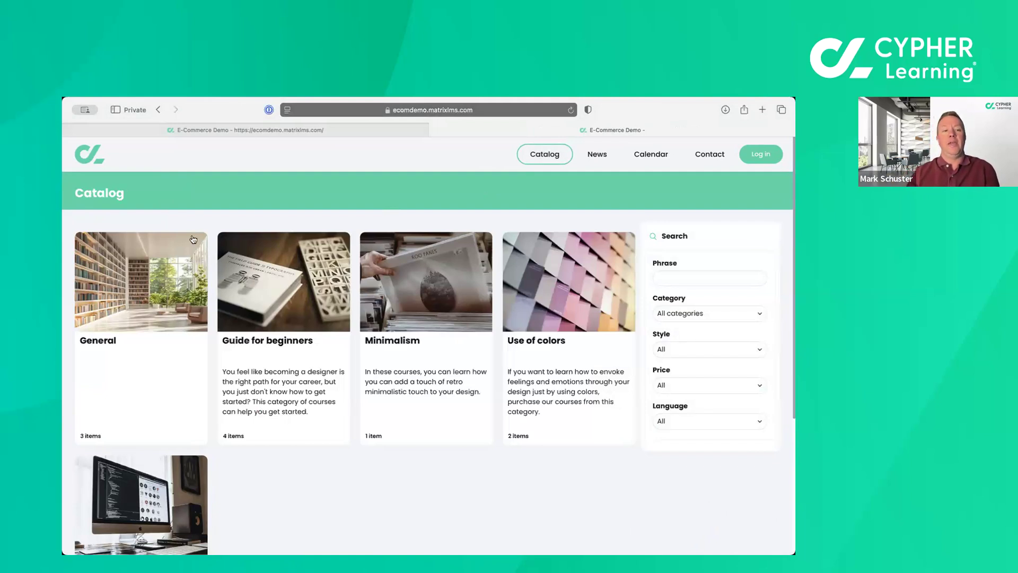
{"action": "left_click", "coordinate": [261, 289]}
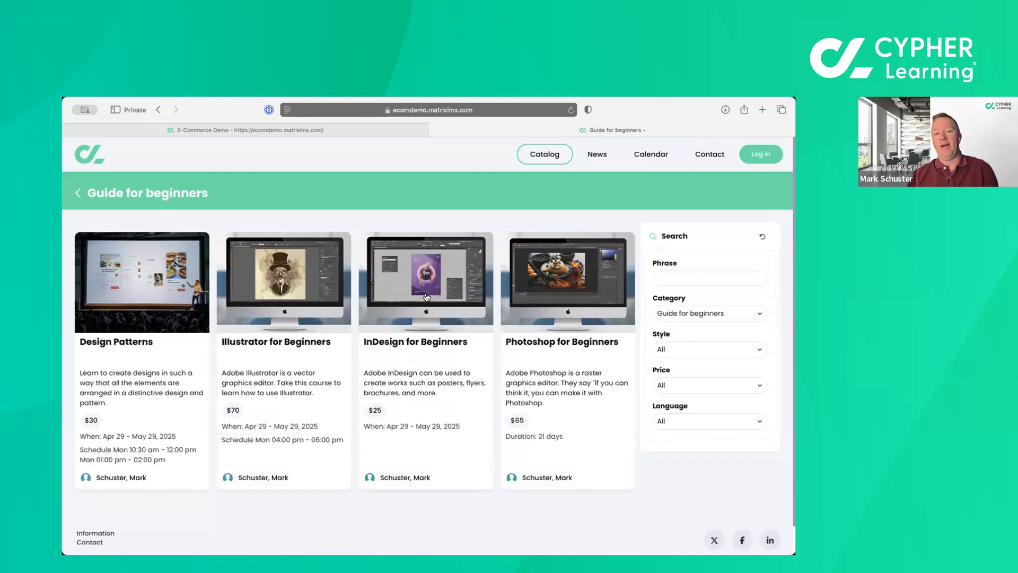
{"action": "left_click", "coordinate": [374, 410]}
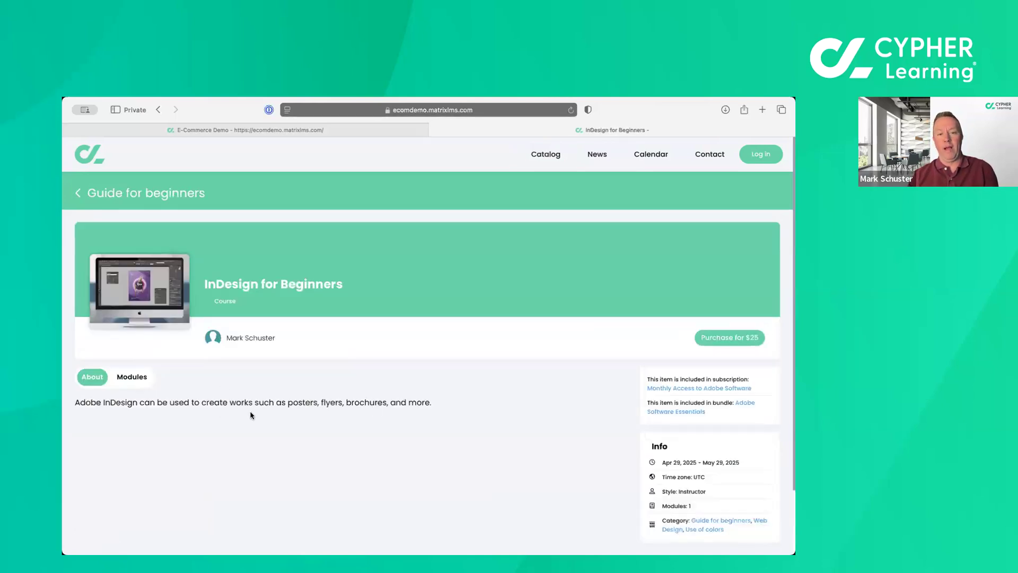
{"action": "scroll", "coordinate": [582, 432], "scroll_direction": "down", "scroll_amount": 1}
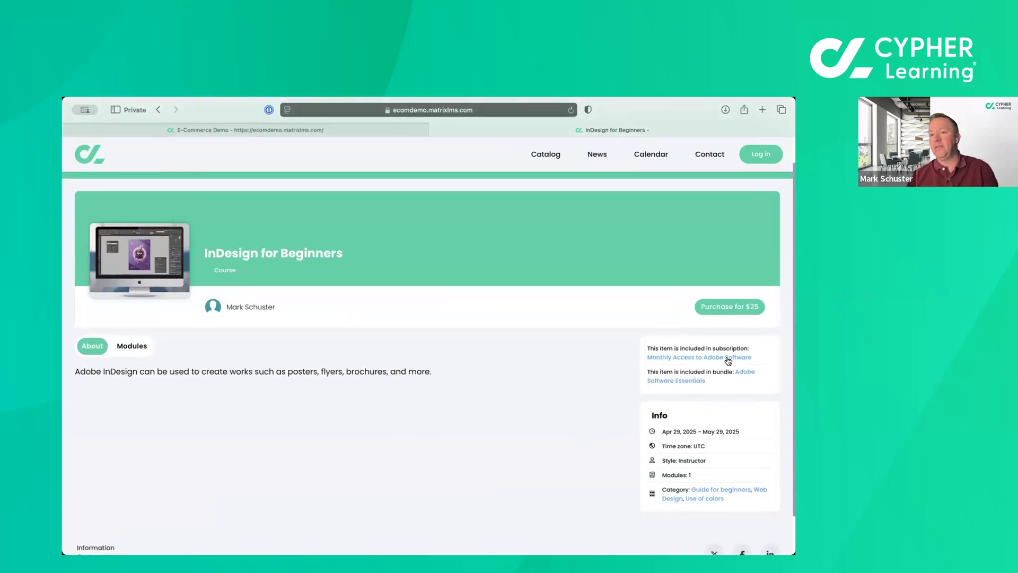
{"action": "left_click", "coordinate": [730, 313]}
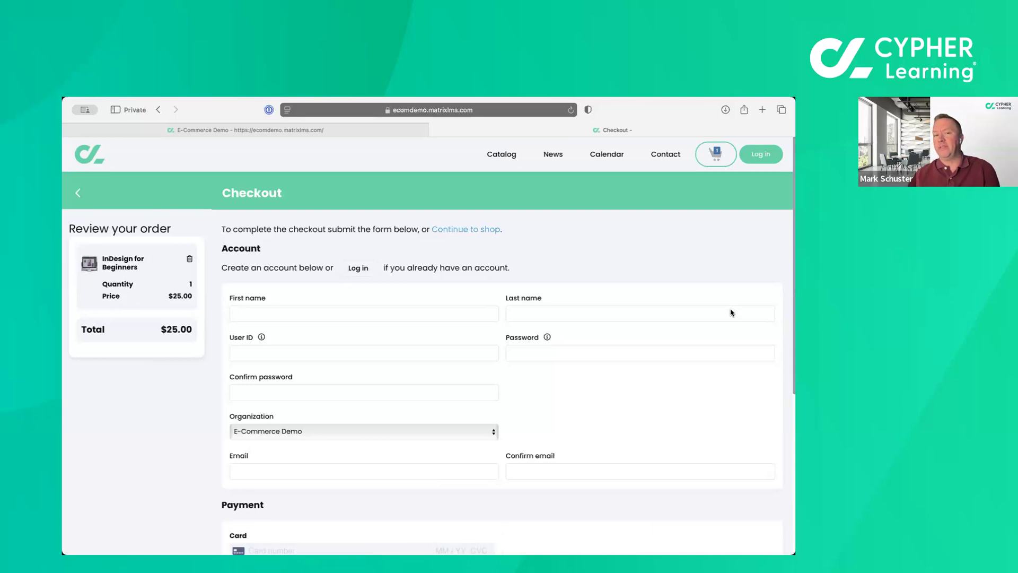
Review the account and payment sections of the checkout form.
{"action": "left_click", "coordinate": [424, 317]}
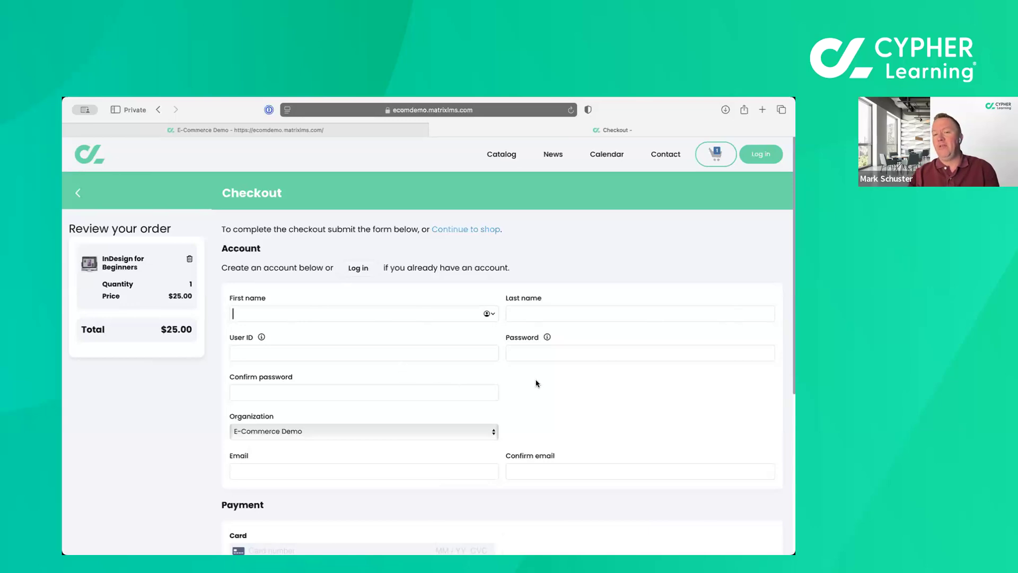
{"action": "scroll", "coordinate": [536, 383], "scroll_direction": "down", "scroll_amount": 1}
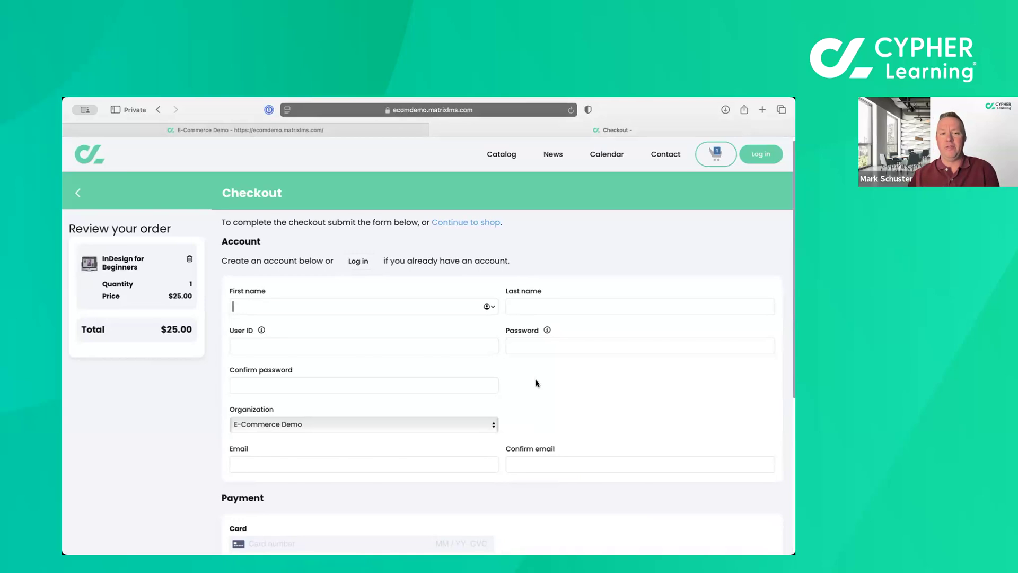
{"action": "scroll", "coordinate": [537, 383], "scroll_direction": "down", "scroll_amount": 5}
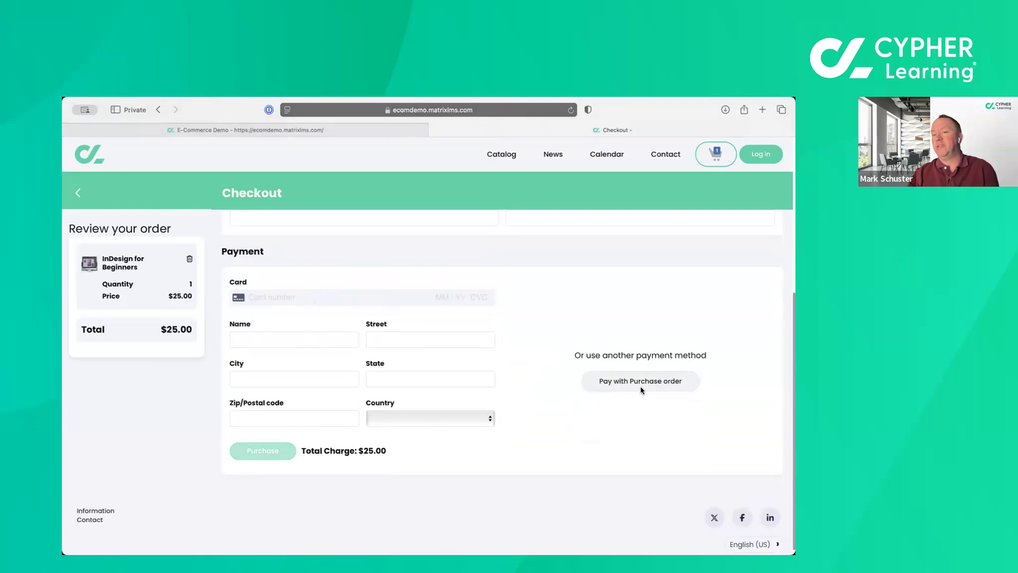
{"action": "scroll", "coordinate": [641, 390], "scroll_direction": "up", "scroll_amount": 5}
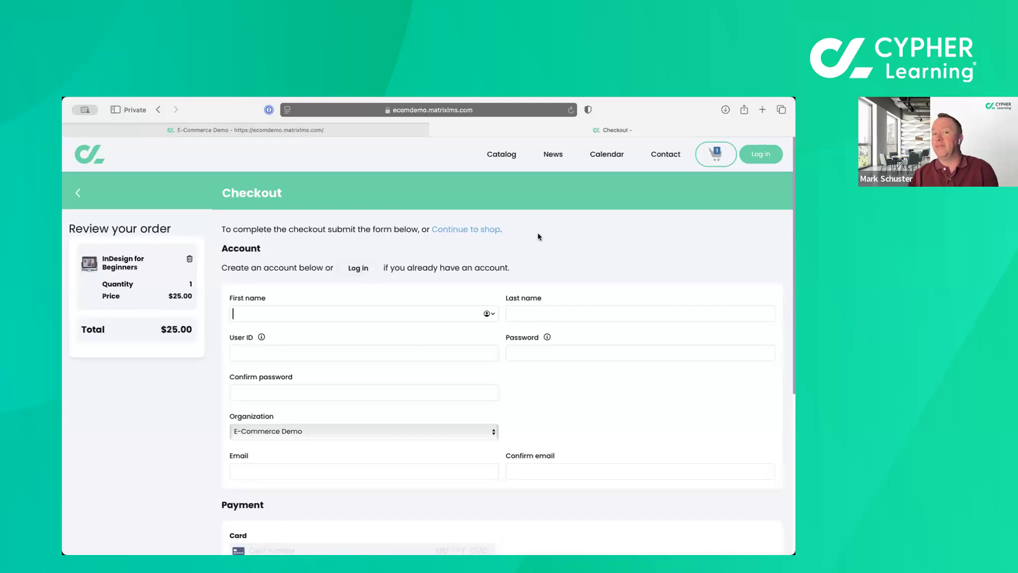
Log in to the existing learner account with its user ID and password.
{"action": "left_click", "coordinate": [761, 155]}
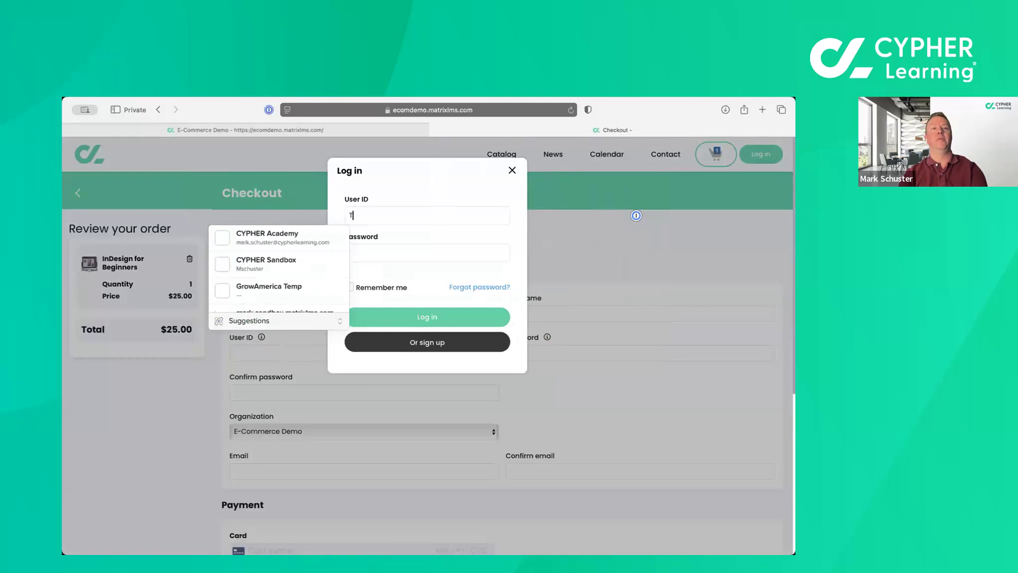
{"action": "key", "text": "Tab"}
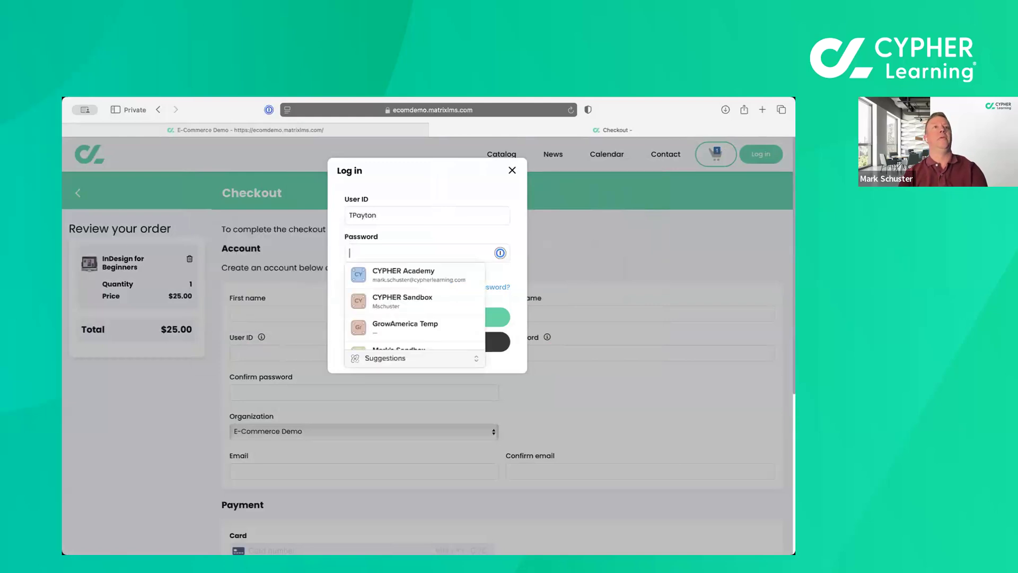
{"action": "type", "text": "********"}
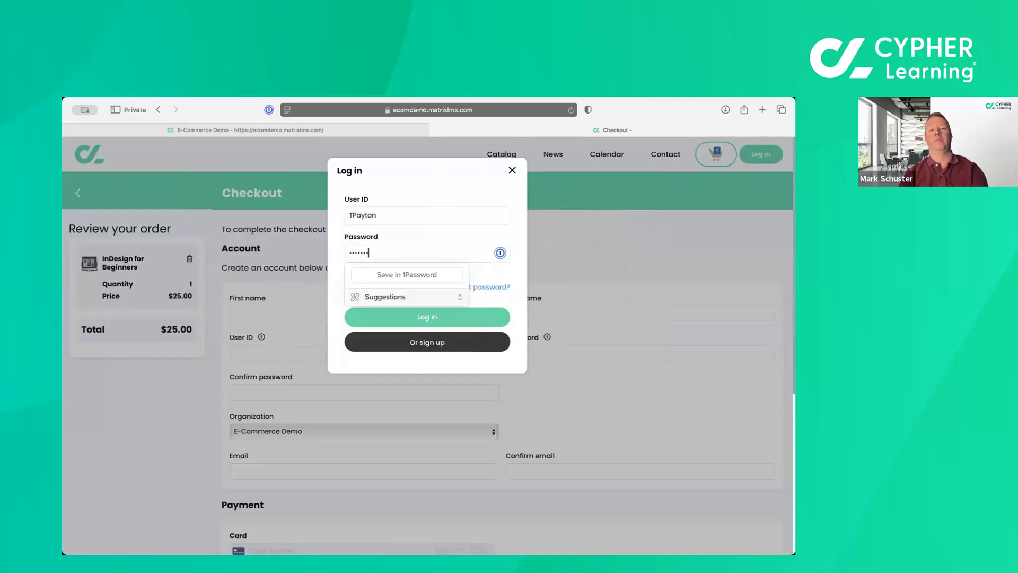
{"action": "key", "text": "Return"}
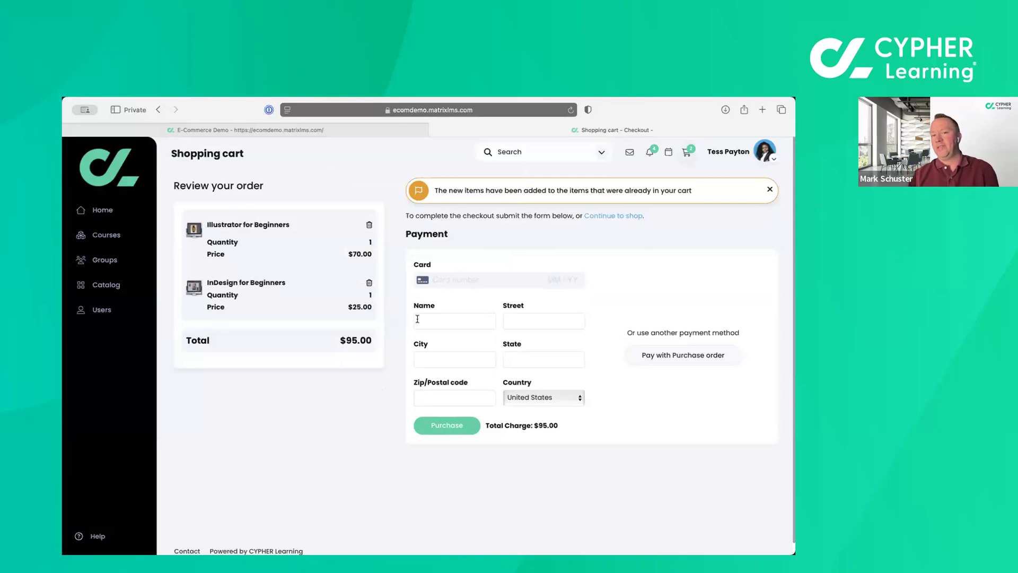
Choose to pay with a purchase order and save the buyer's city and postal code for the tax calculation.
{"action": "left_click", "coordinate": [444, 321]}
{"action": "left_click", "coordinate": [534, 320]}
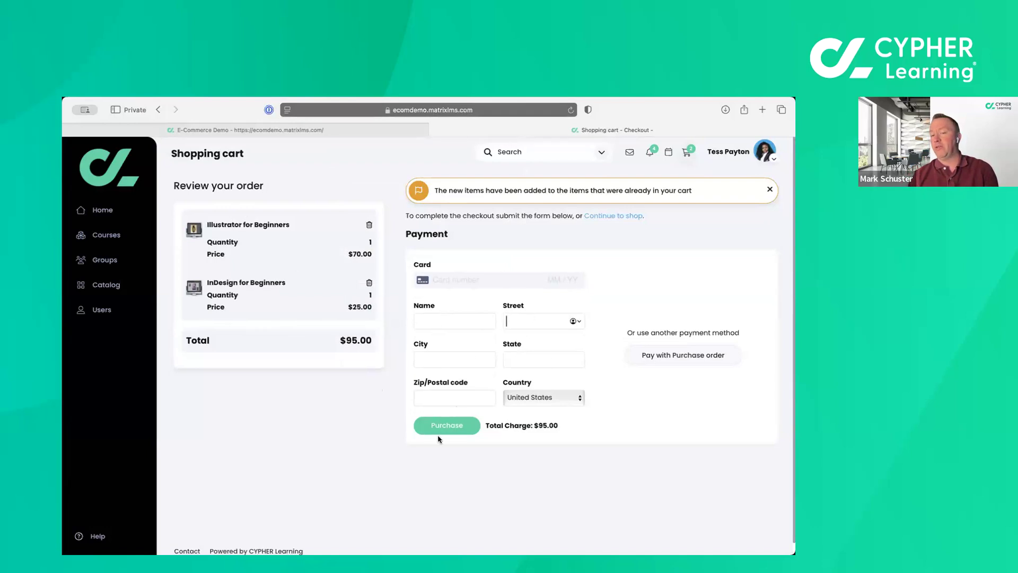
{"action": "left_click", "coordinate": [680, 357]}
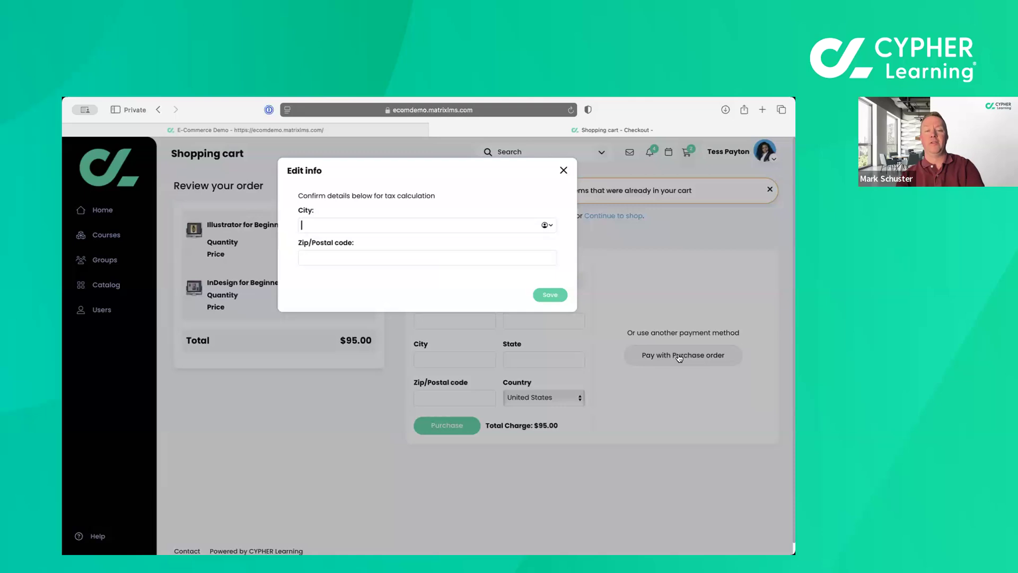
{"action": "type", "text": "Dalla"}
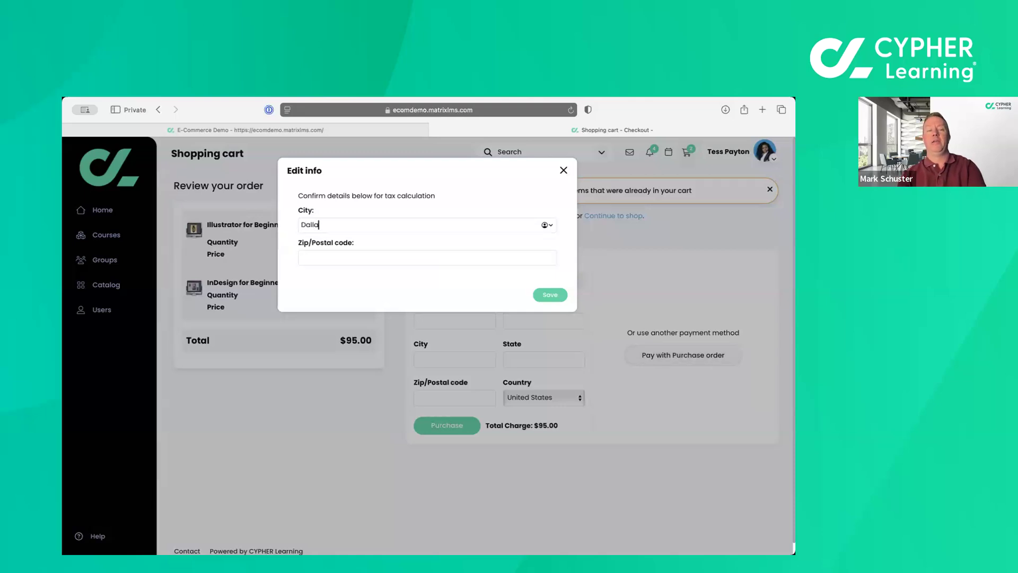
{"action": "type", "text": "s"}
{"action": "key", "text": "Tab"}
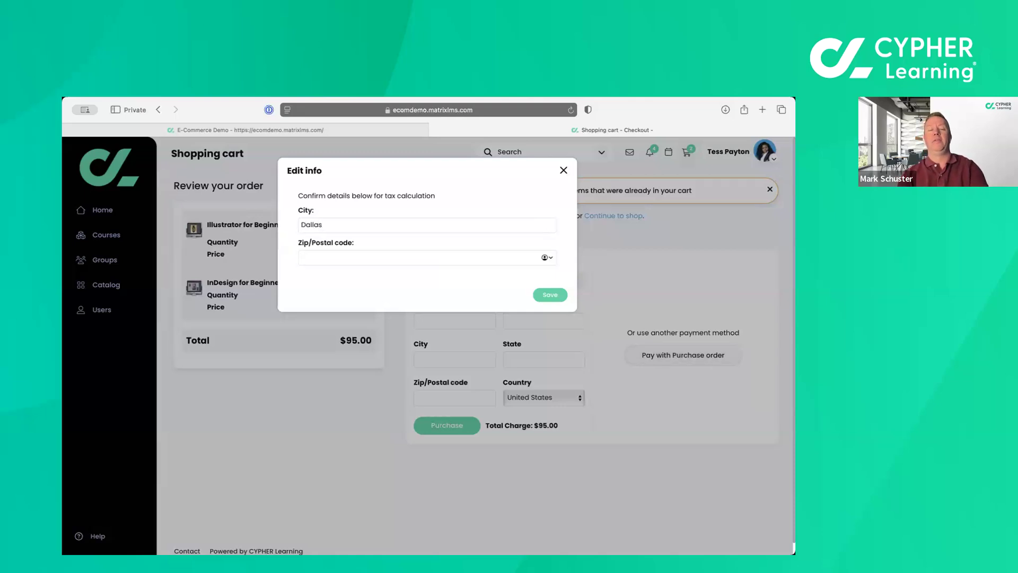
{"action": "type", "text": "70502"}
{"action": "left_click", "coordinate": [551, 299]}
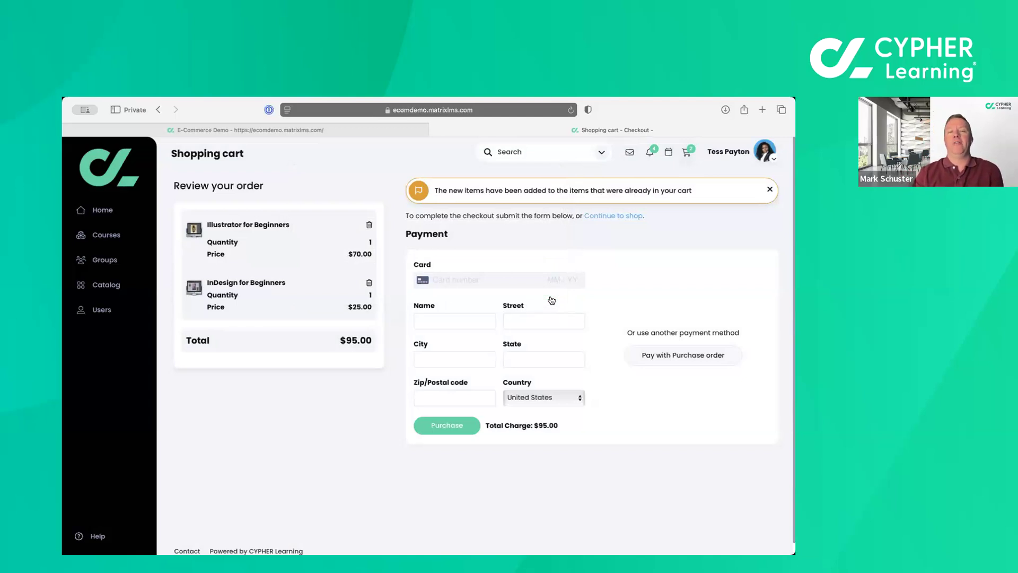
Switch to the administrator's E-Commerce Demo session and check the notification about purchase order payments.
{"action": "left_click", "coordinate": [253, 132]}
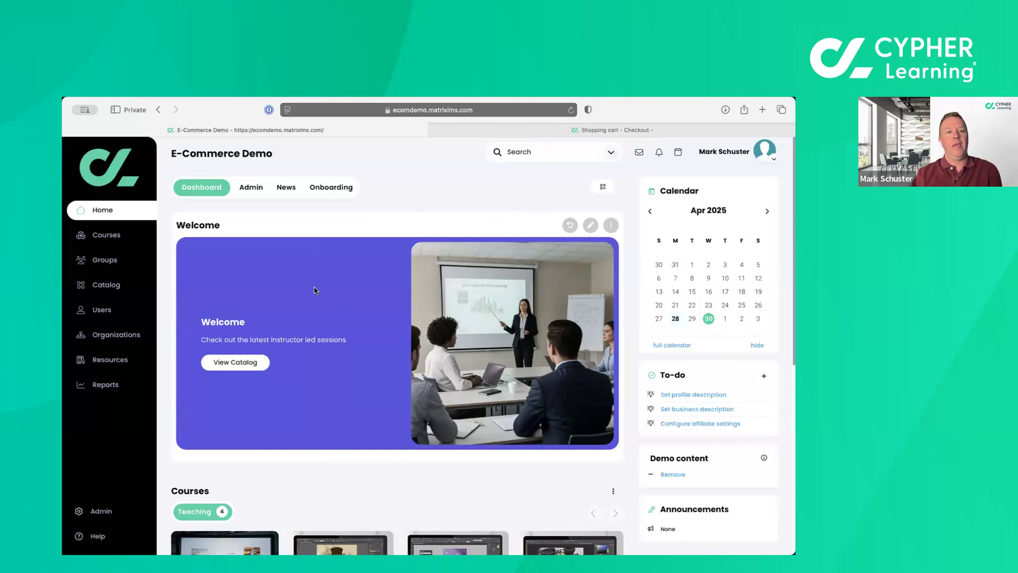
{"action": "left_click", "coordinate": [660, 154]}
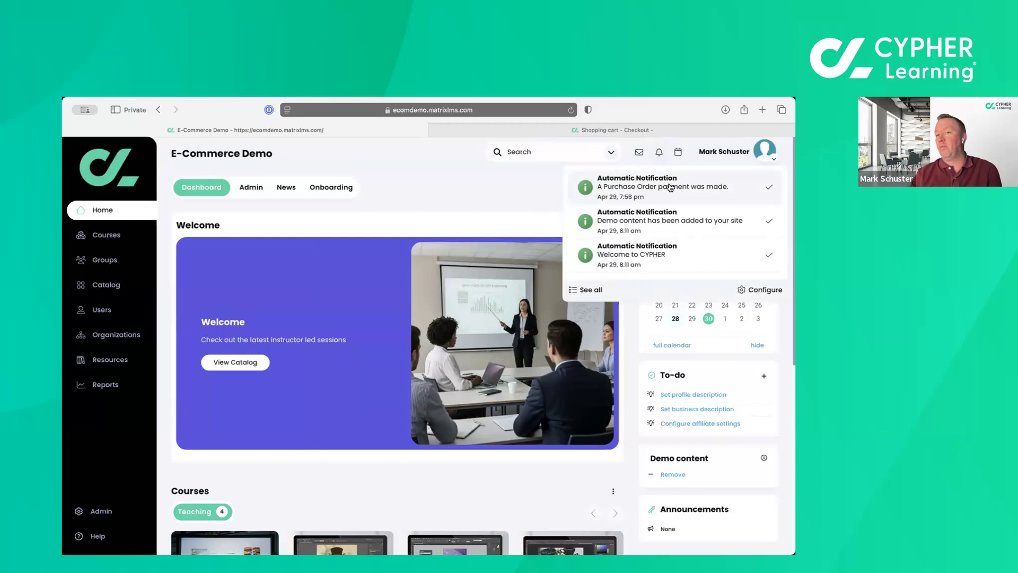
{"action": "left_click", "coordinate": [511, 210]}
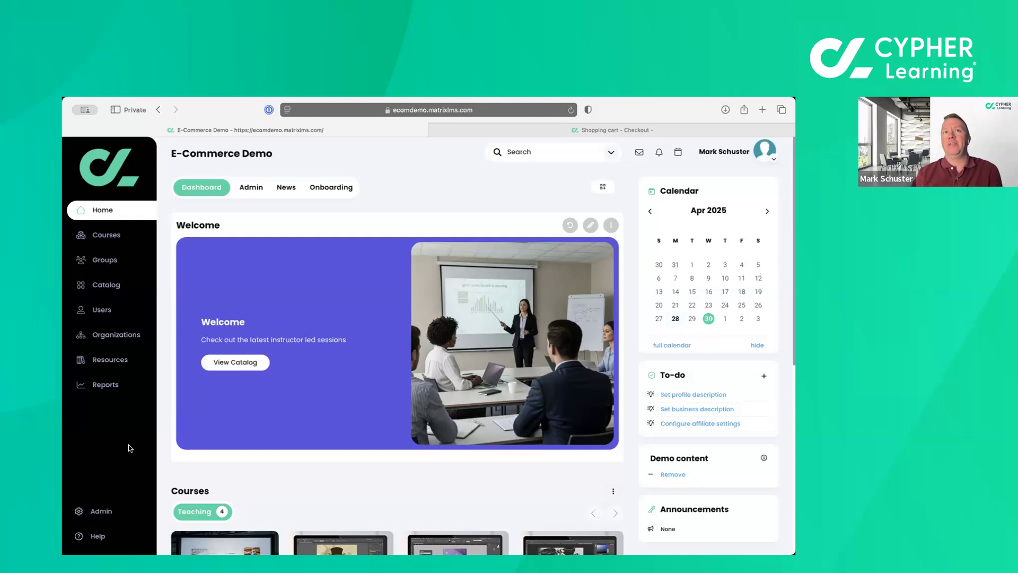
Open the visitor view settings of the portal in the site administration.
{"action": "left_click", "coordinate": [101, 512]}
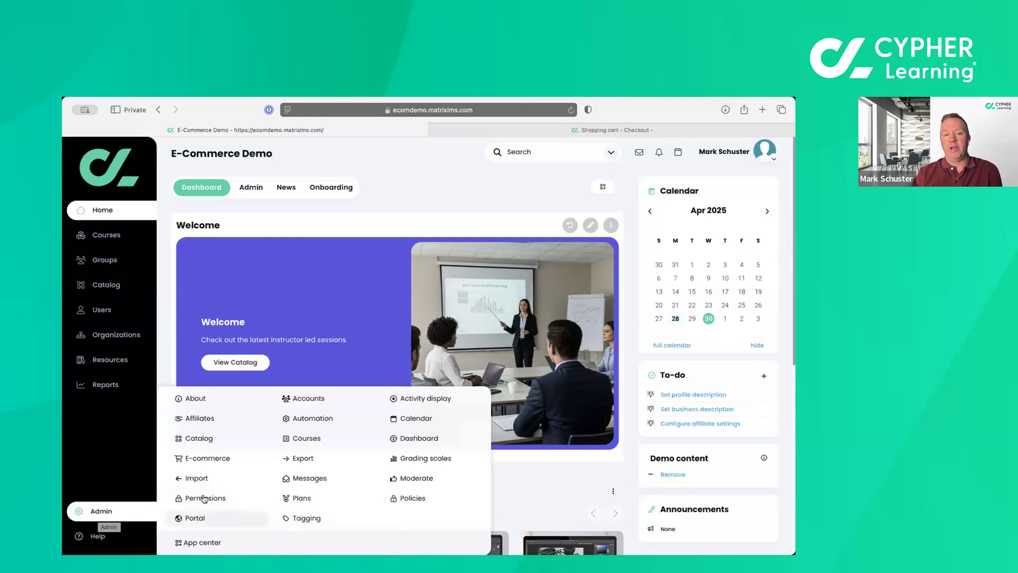
{"action": "left_click", "coordinate": [196, 518]}
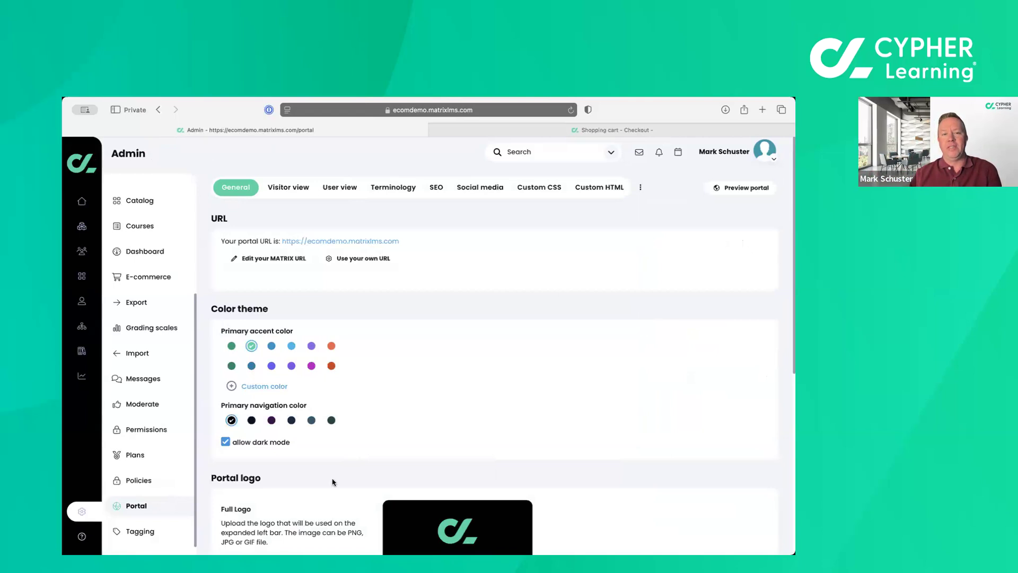
{"action": "left_click", "coordinate": [283, 190]}
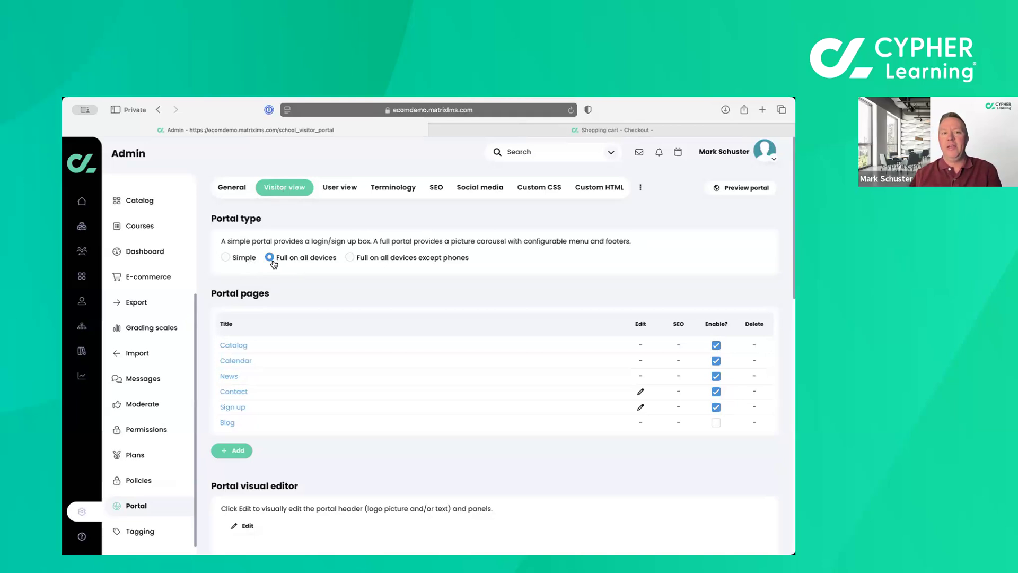
View the page types offered for a new portal page and close the choice without adding one.
{"action": "scroll", "coordinate": [280, 295], "scroll_direction": "down", "scroll_amount": 2}
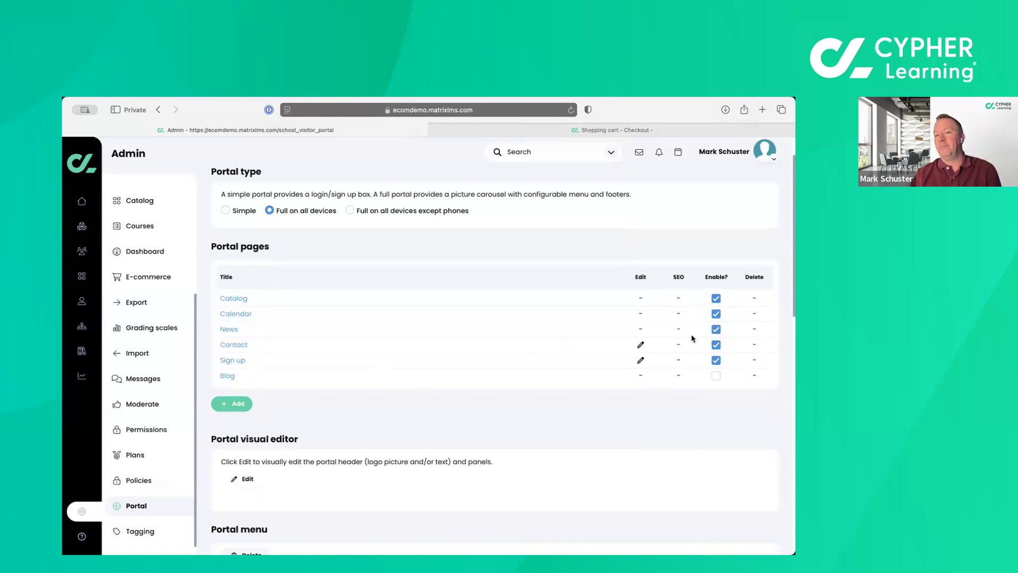
{"action": "left_click", "coordinate": [236, 413]}
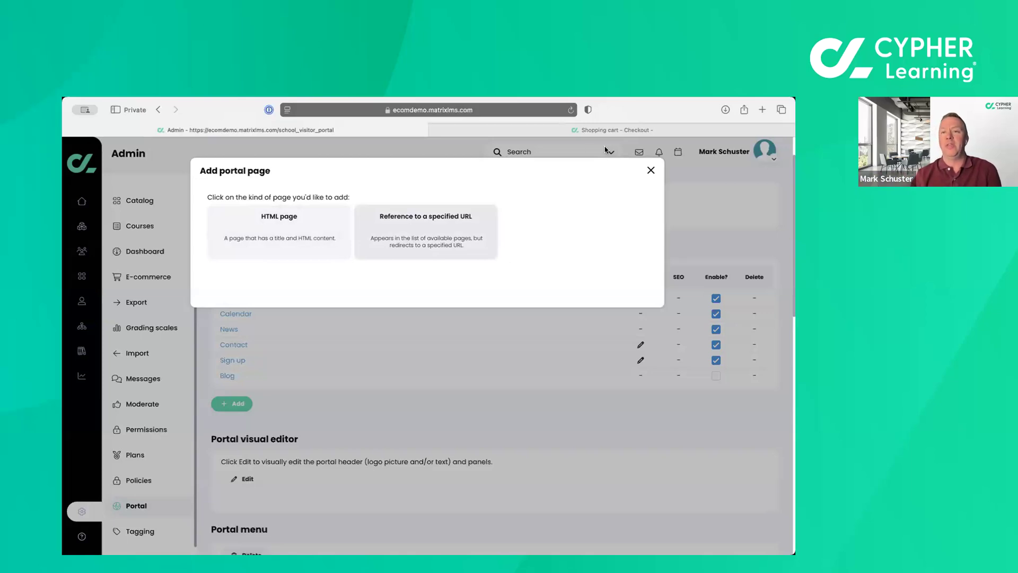
{"action": "left_click", "coordinate": [648, 170]}
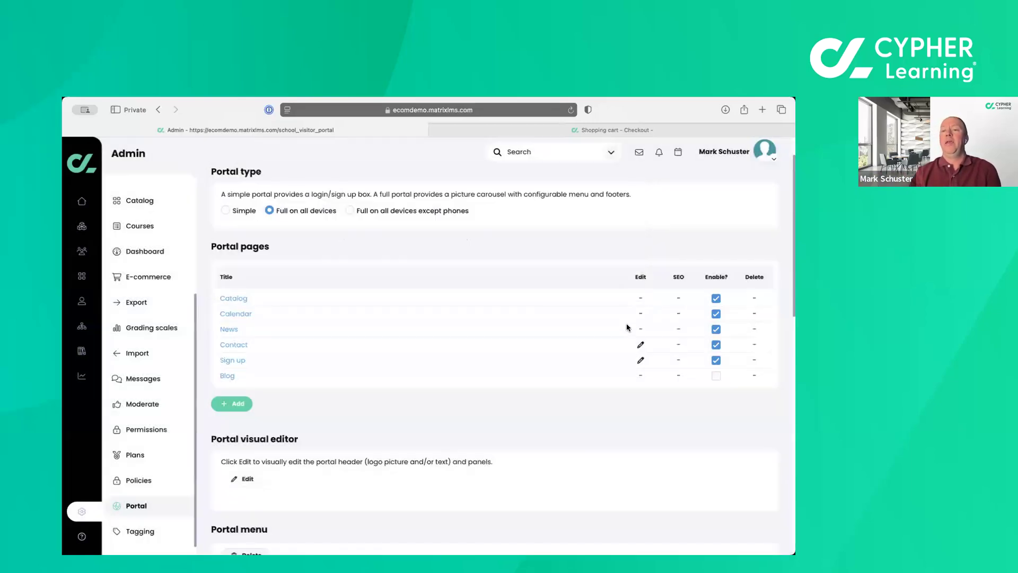
Look through the portal's pages, menu, panels and footers, and open the portal visual editor.
{"action": "scroll", "coordinate": [597, 389], "scroll_direction": "down", "scroll_amount": 3}
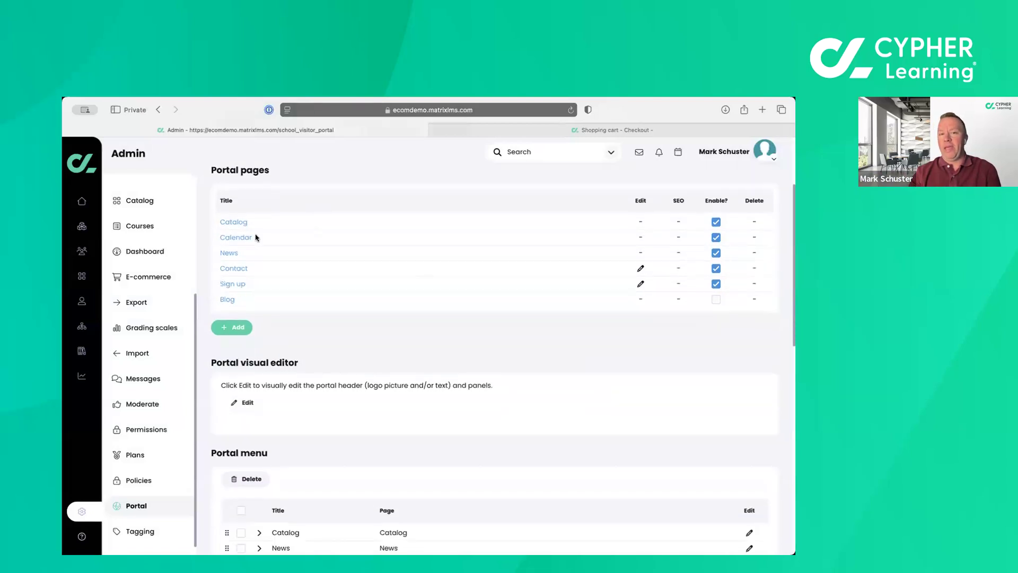
{"action": "scroll", "coordinate": [264, 363], "scroll_direction": "down", "scroll_amount": 2}
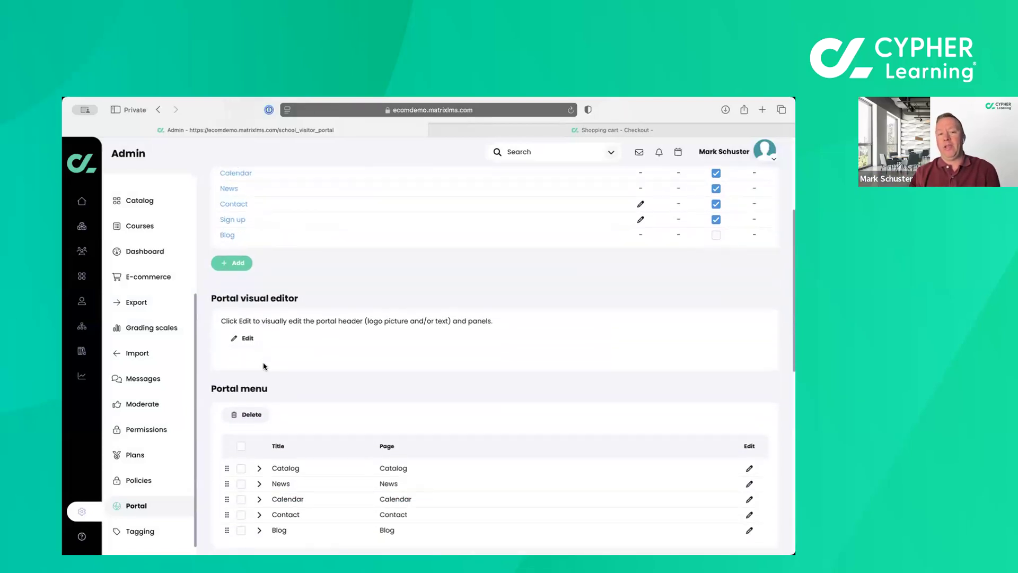
{"action": "scroll", "coordinate": [263, 366], "scroll_direction": "down", "scroll_amount": 7}
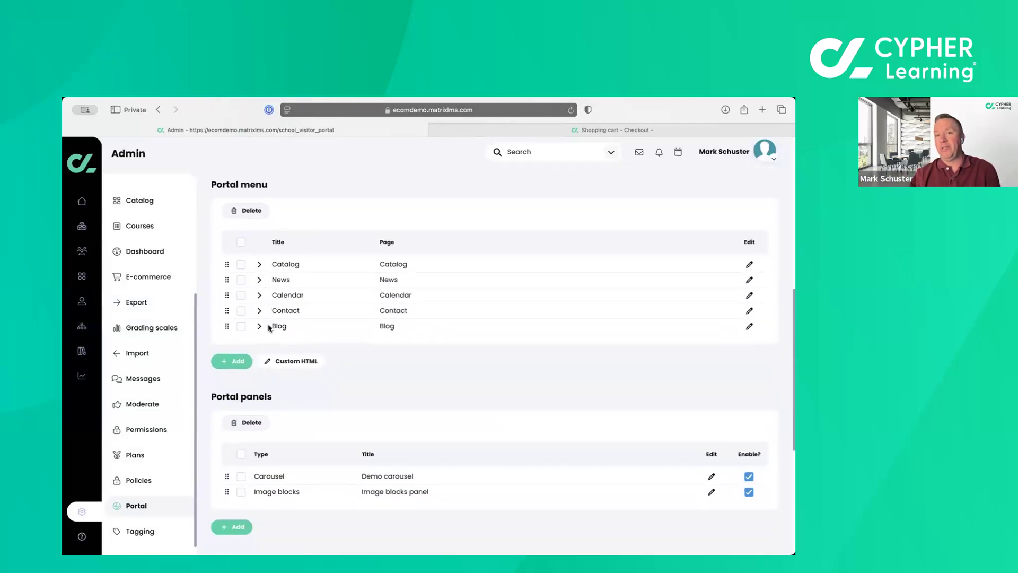
{"action": "scroll", "coordinate": [262, 340], "scroll_direction": "down", "scroll_amount": 9}
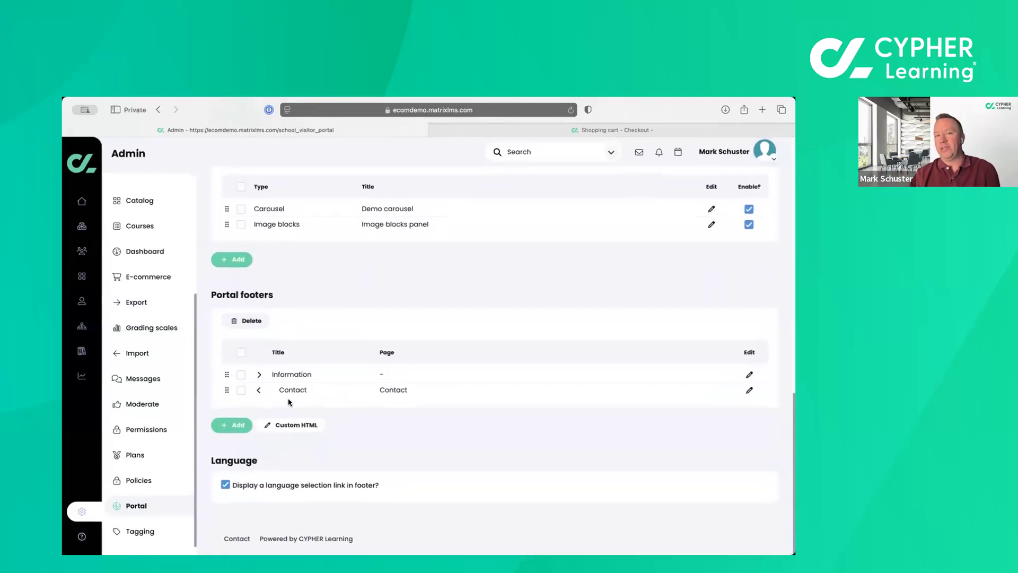
{"action": "scroll", "coordinate": [288, 402], "scroll_direction": "up", "scroll_amount": 4}
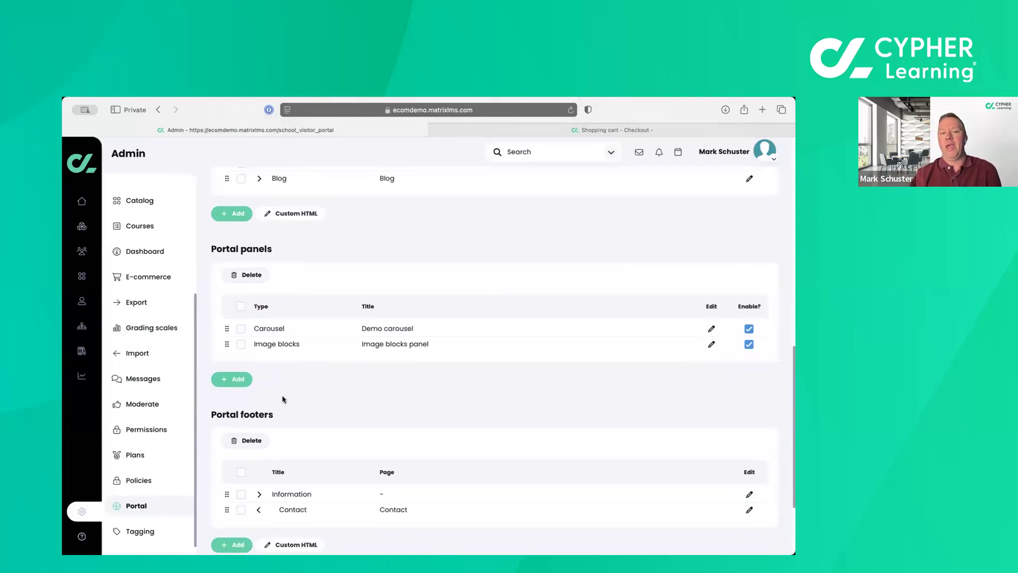
{"action": "scroll", "coordinate": [292, 386], "scroll_direction": "up", "scroll_amount": 10}
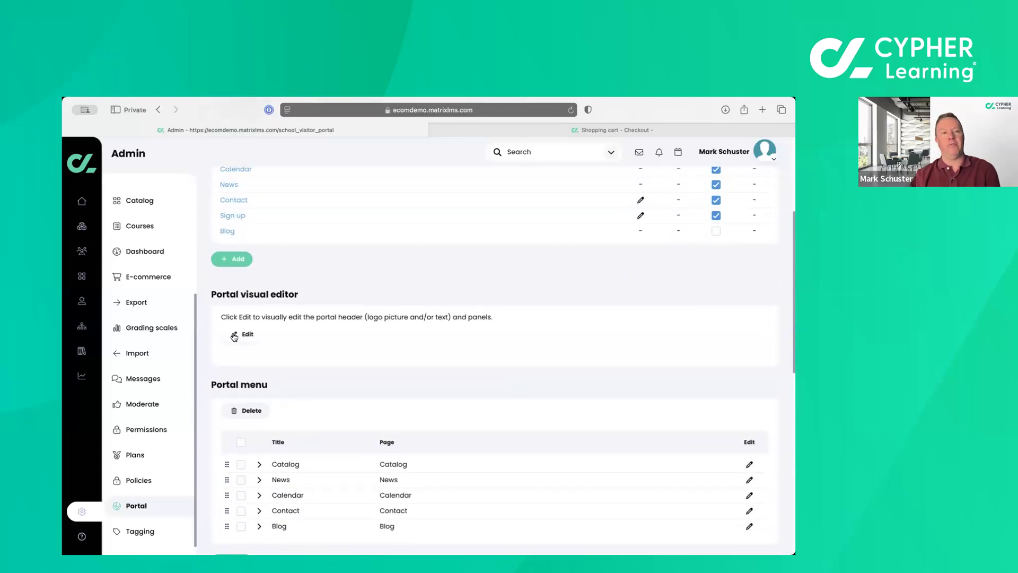
{"action": "left_click", "coordinate": [234, 336]}
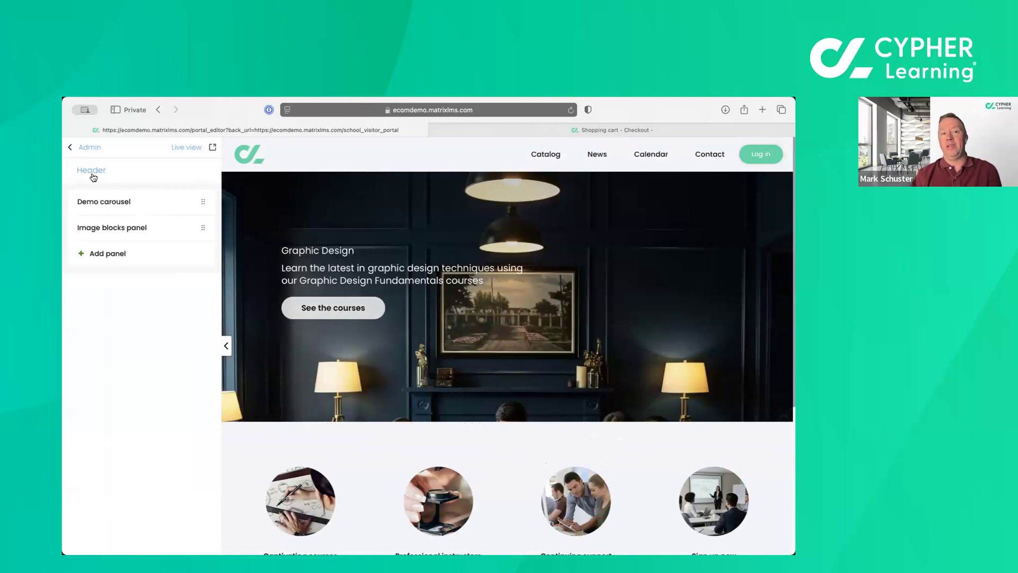
View the settings of the portal header and the Demo carousel, returning to the panel list after each.
{"action": "mouse_move", "coordinate": [465, 306]}
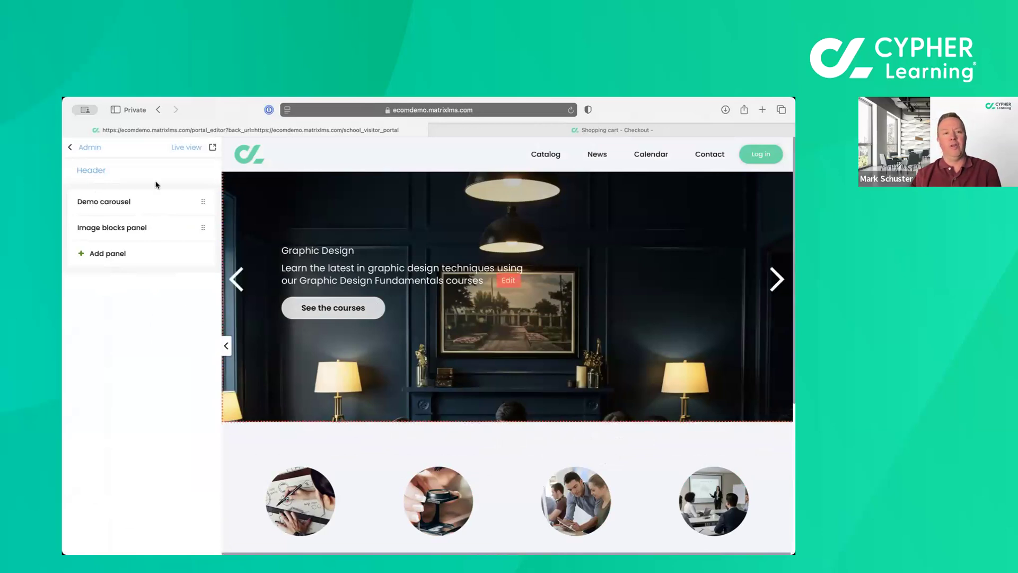
{"action": "left_click", "coordinate": [88, 172]}
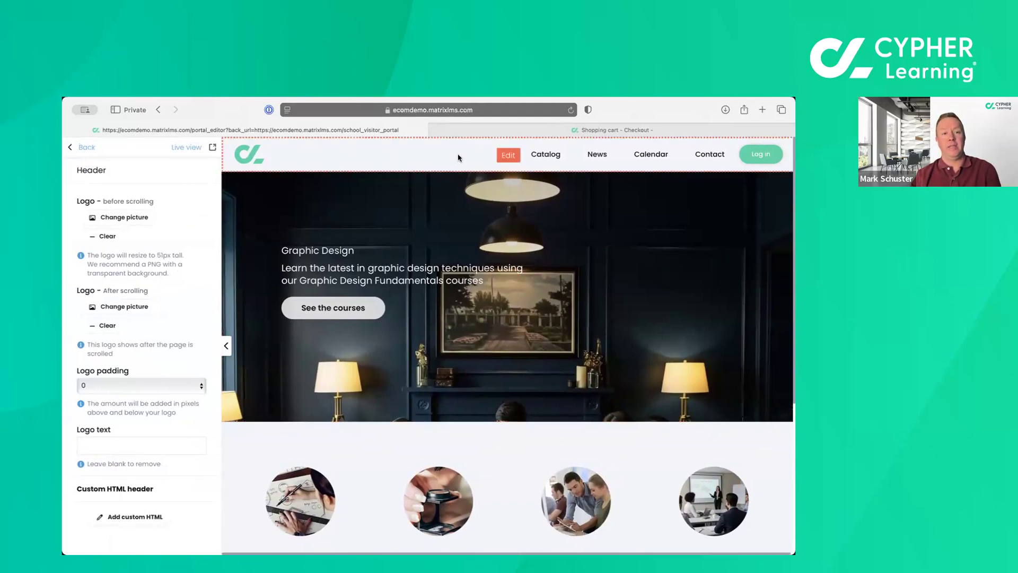
{"action": "left_click", "coordinate": [85, 149]}
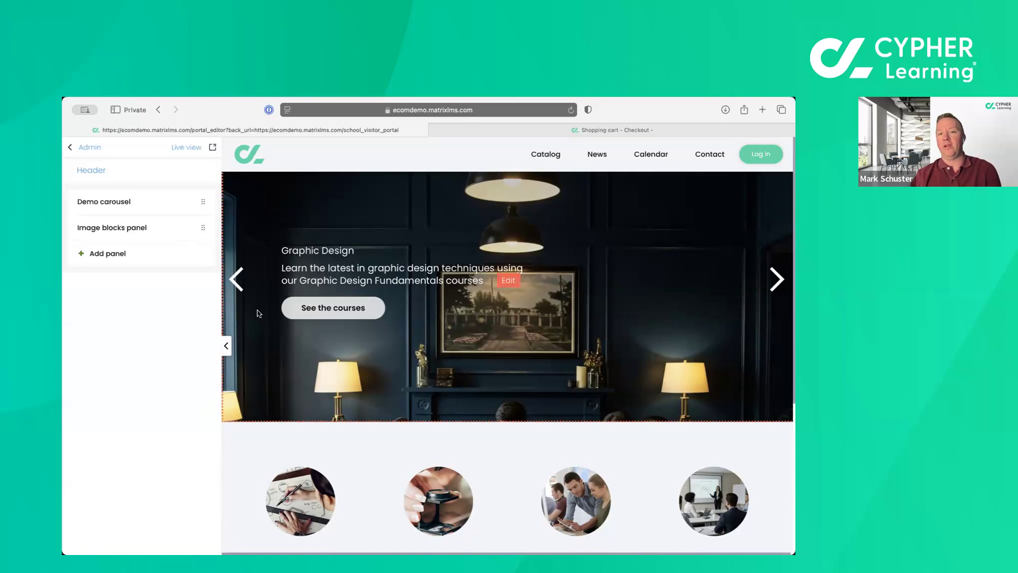
{"action": "left_click", "coordinate": [773, 280]}
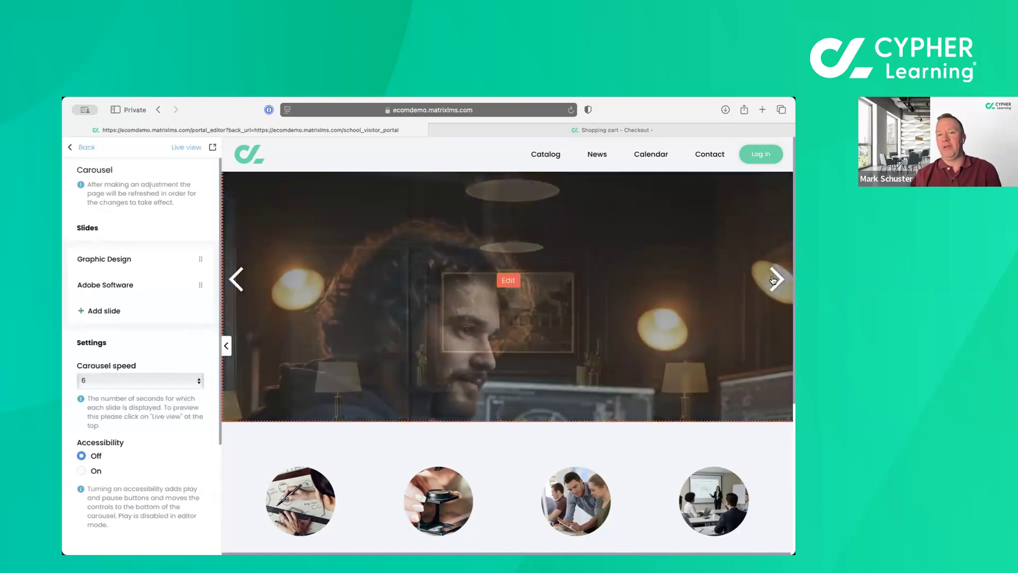
{"action": "left_click", "coordinate": [234, 280]}
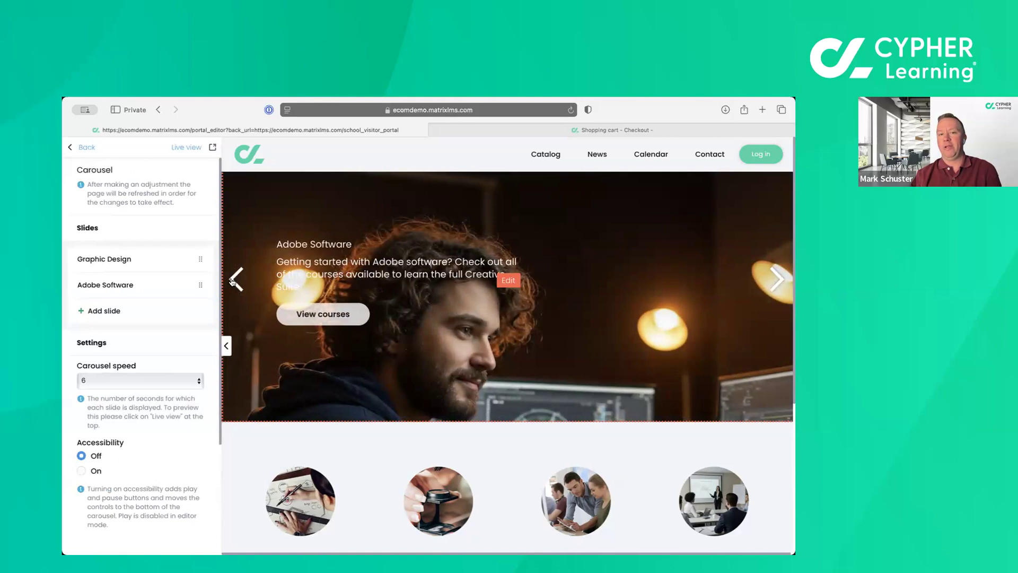
{"action": "left_click", "coordinate": [83, 150]}
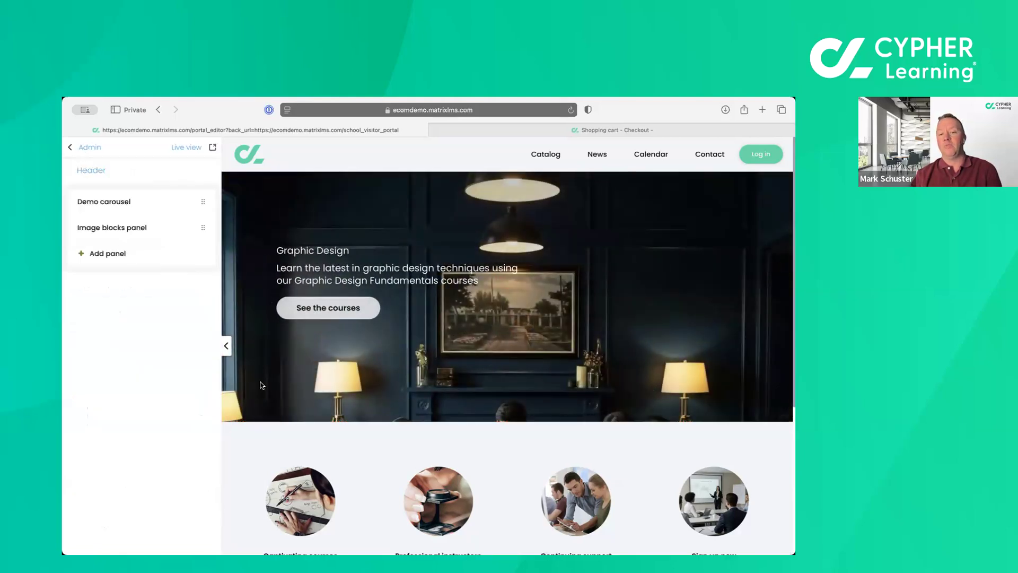
View the image blocks panel settings and the types offered for a new portal panel, without adding one.
{"action": "scroll", "coordinate": [261, 386], "scroll_direction": "down", "scroll_amount": 5}
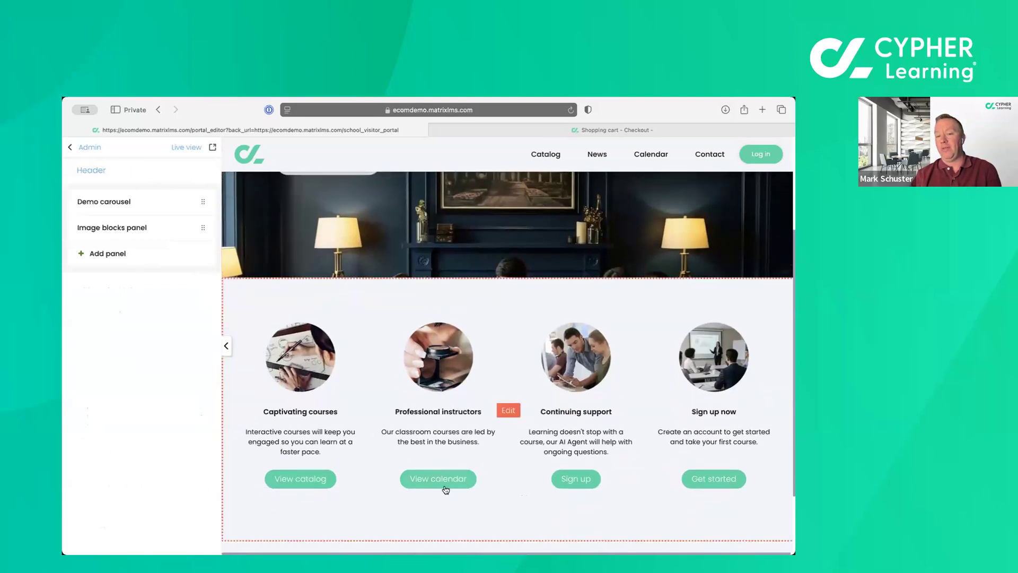
{"action": "left_click", "coordinate": [308, 481]}
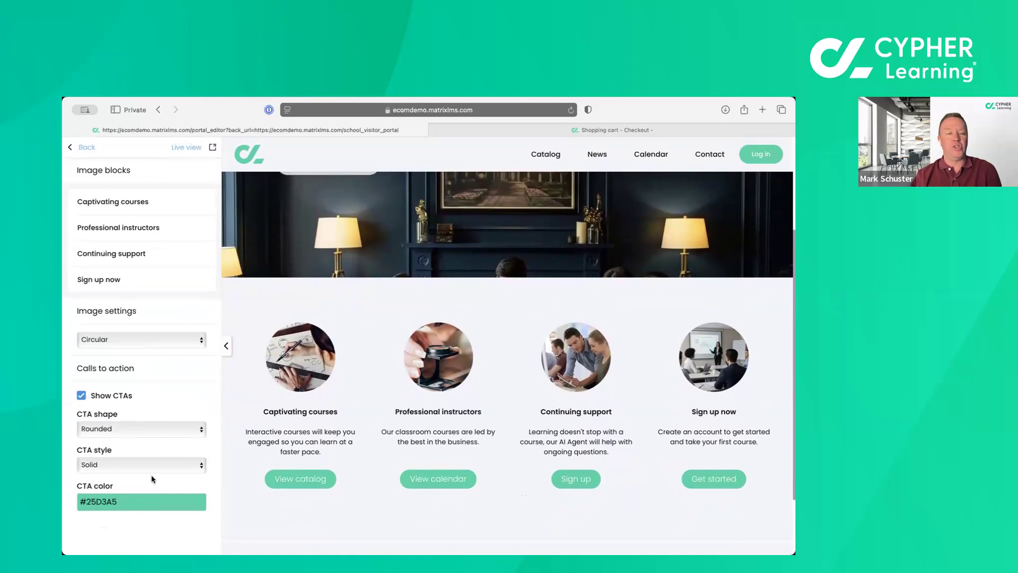
{"action": "left_click", "coordinate": [85, 148]}
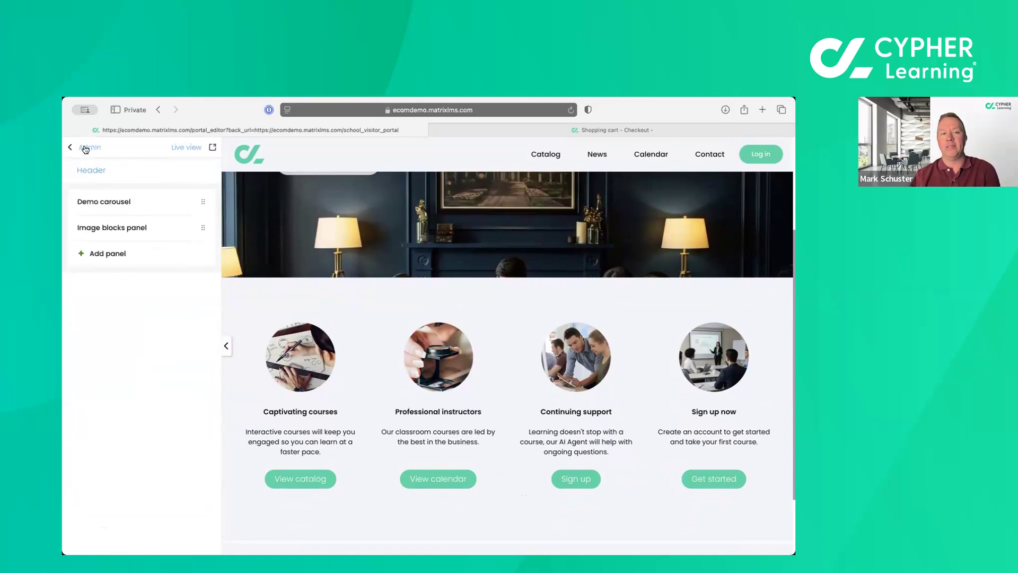
{"action": "left_click", "coordinate": [94, 255]}
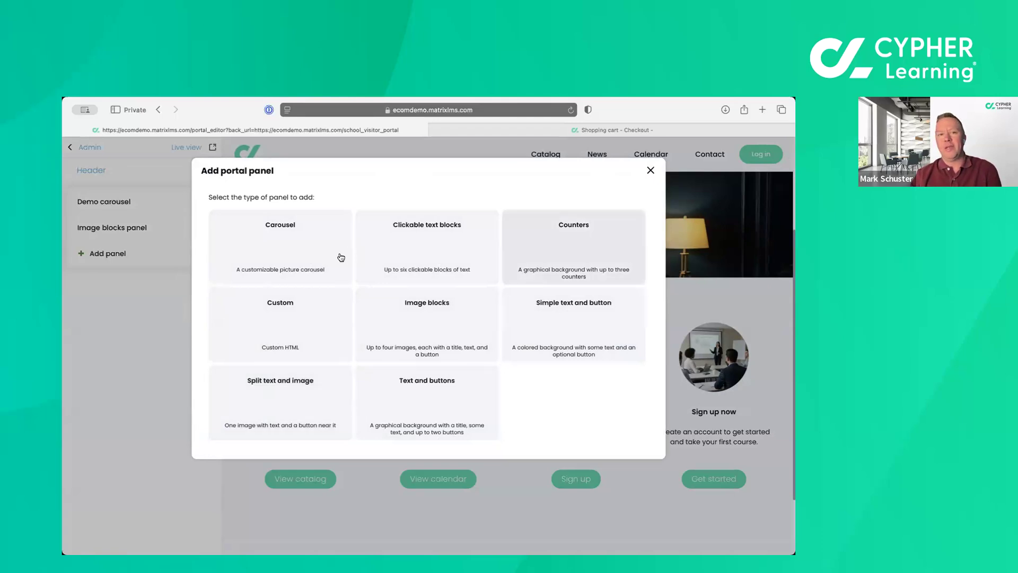
{"action": "left_click", "coordinate": [650, 171]}
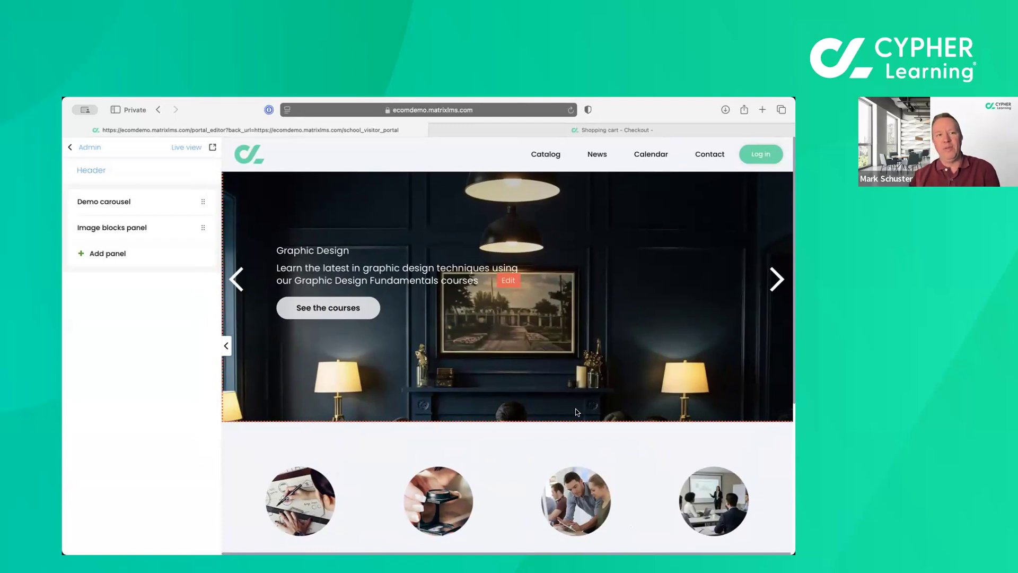
Replace the picture of the carousel's Graphic Design slide with the local file eComDemo.jpg.
{"action": "left_click", "coordinate": [508, 281]}
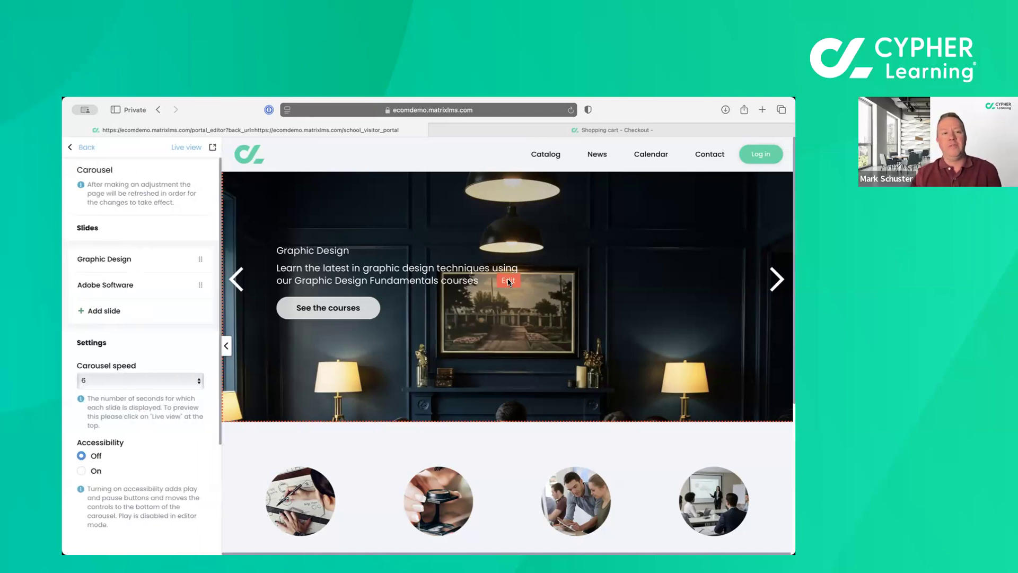
{"action": "mouse_move", "coordinate": [156, 260]}
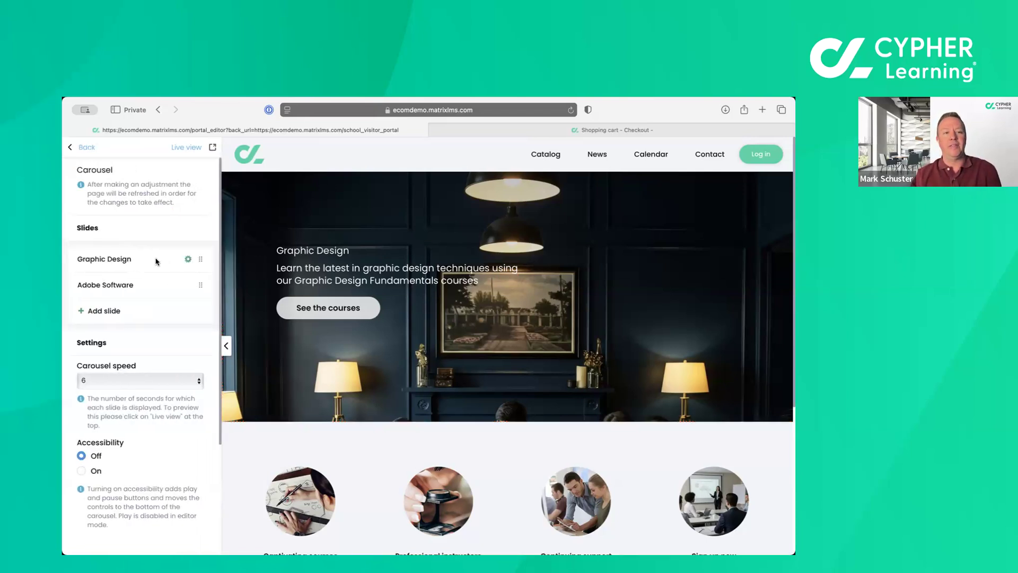
{"action": "left_click", "coordinate": [122, 261]}
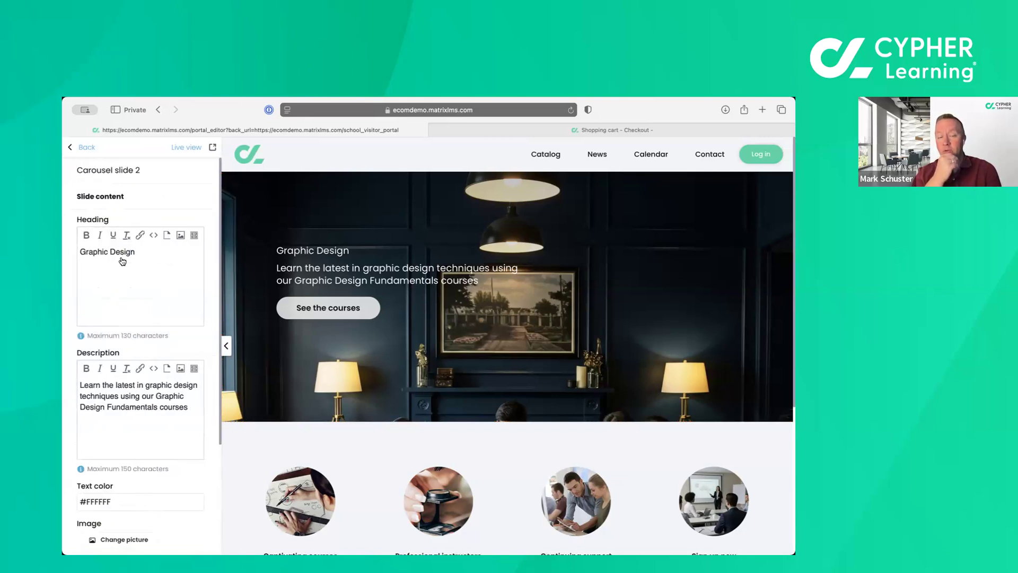
{"action": "scroll", "coordinate": [141, 313], "scroll_direction": "down", "scroll_amount": 4}
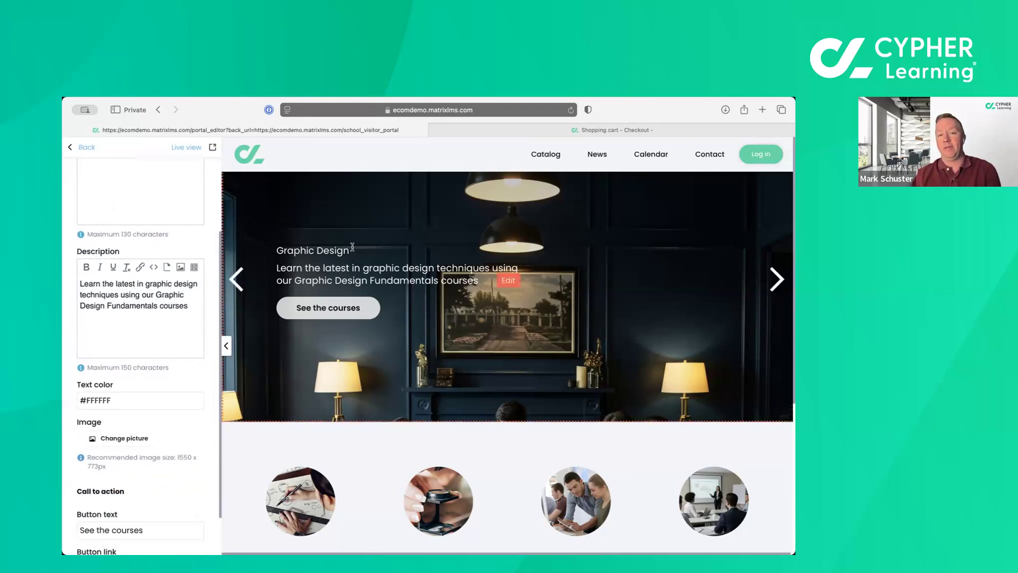
{"action": "scroll", "coordinate": [159, 372], "scroll_direction": "down", "scroll_amount": 2}
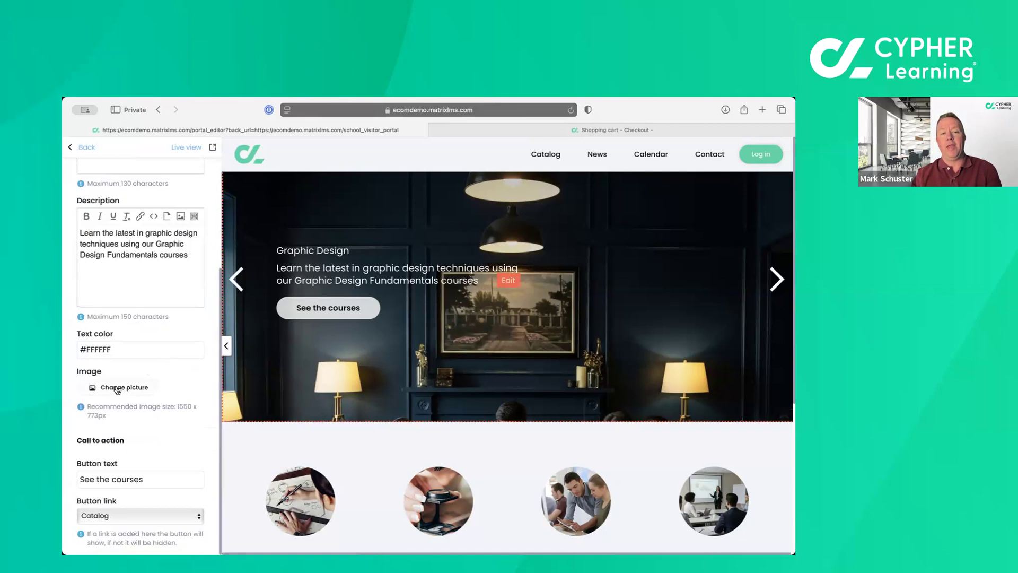
{"action": "left_click", "coordinate": [117, 388]}
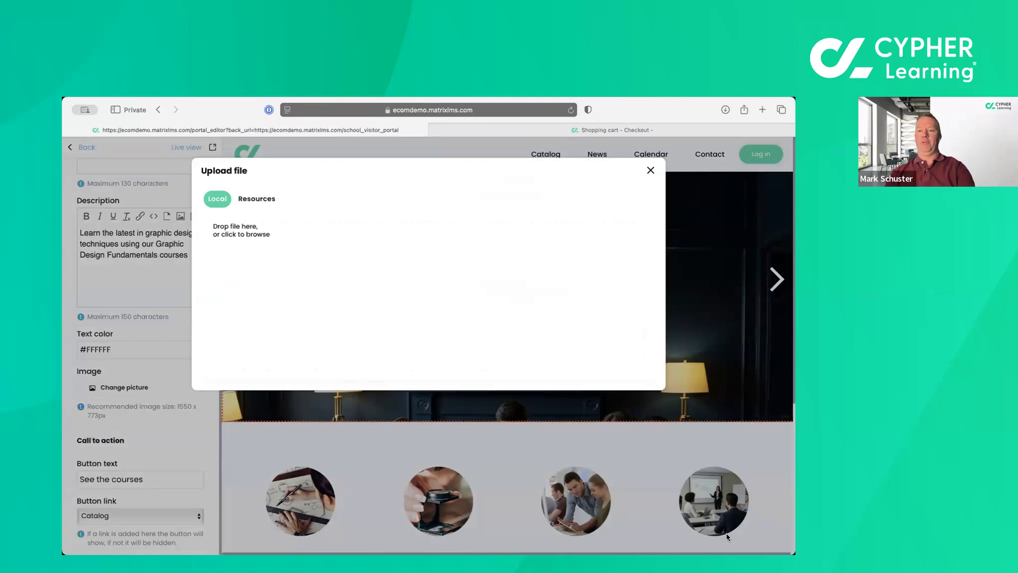
{"action": "left_click_drag", "start_coordinate": [718, 488], "coordinate": [523, 321]}
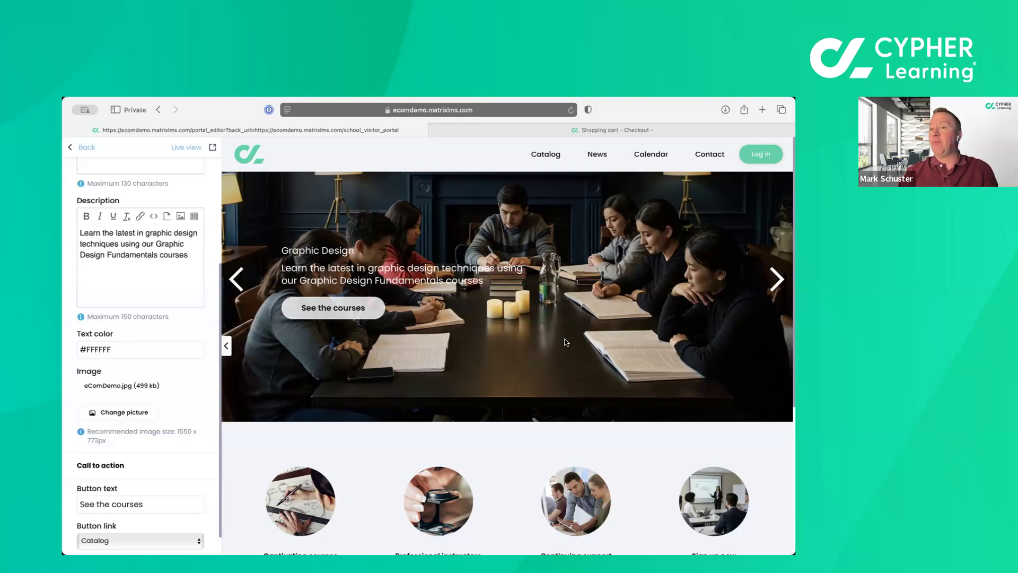
Switch to the shopper's checkout session and log out to show the visitor portal.
{"action": "left_click", "coordinate": [593, 131]}
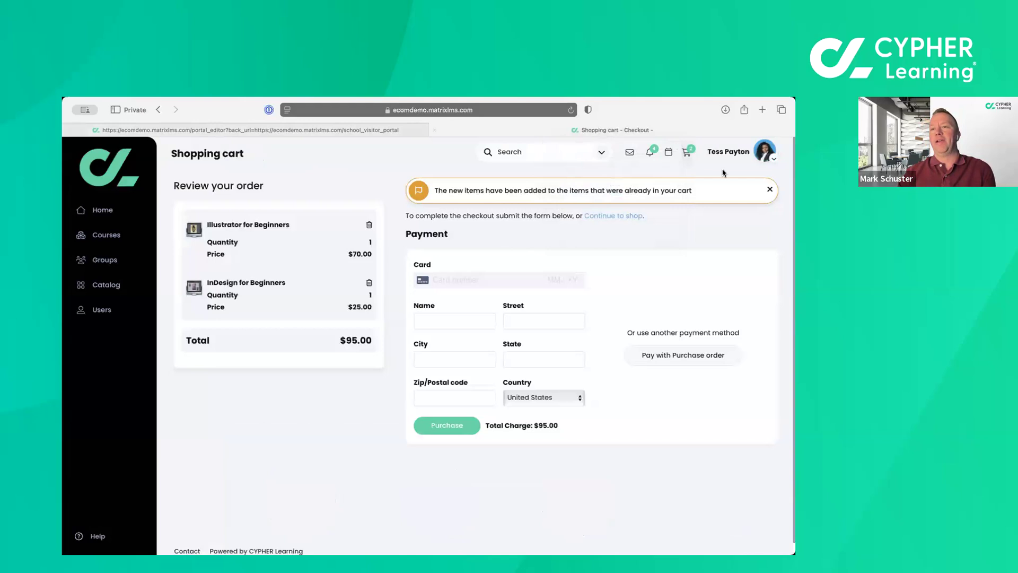
{"action": "left_click", "coordinate": [770, 159]}
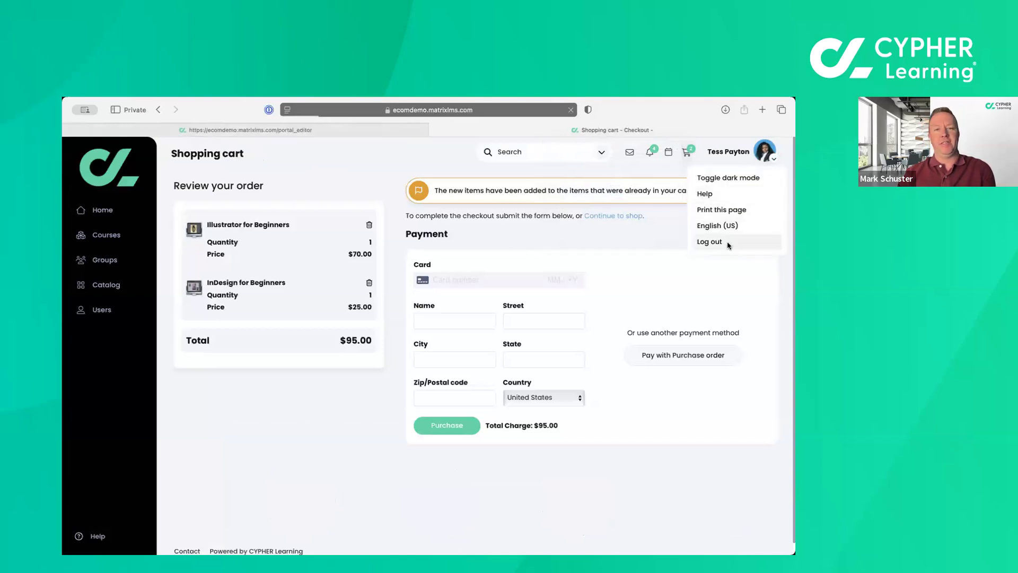
{"action": "left_click", "coordinate": [728, 245]}
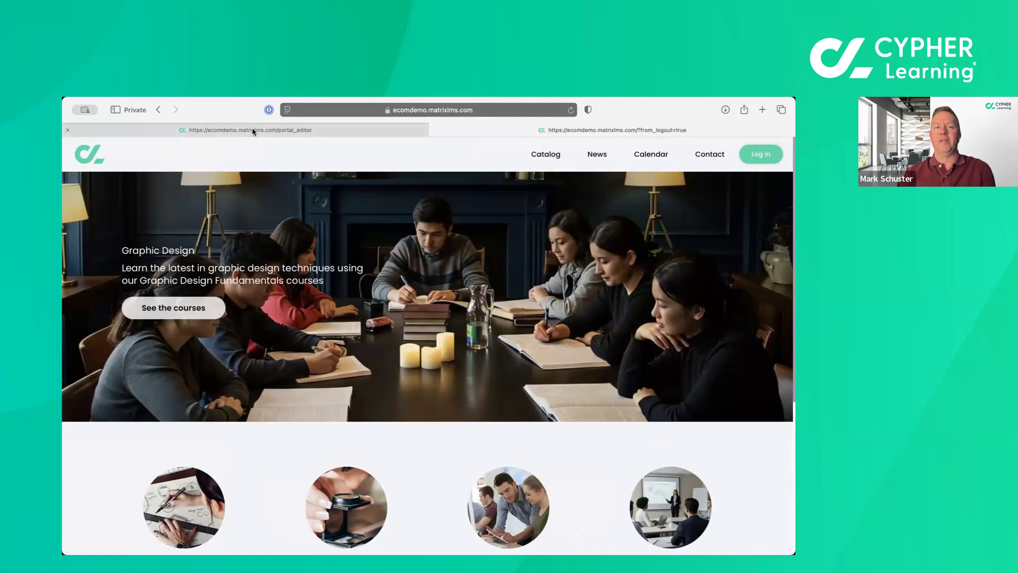
Return to the administrator's portal editor and leave it for the portal's visitor view settings.
{"action": "mouse_move", "coordinate": [253, 132]}
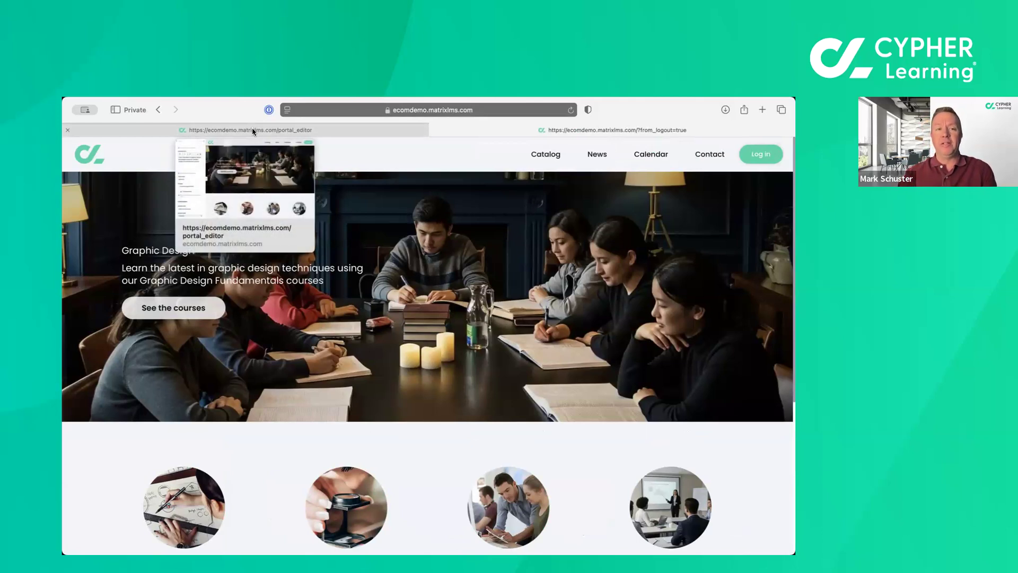
{"action": "left_click", "coordinate": [253, 131]}
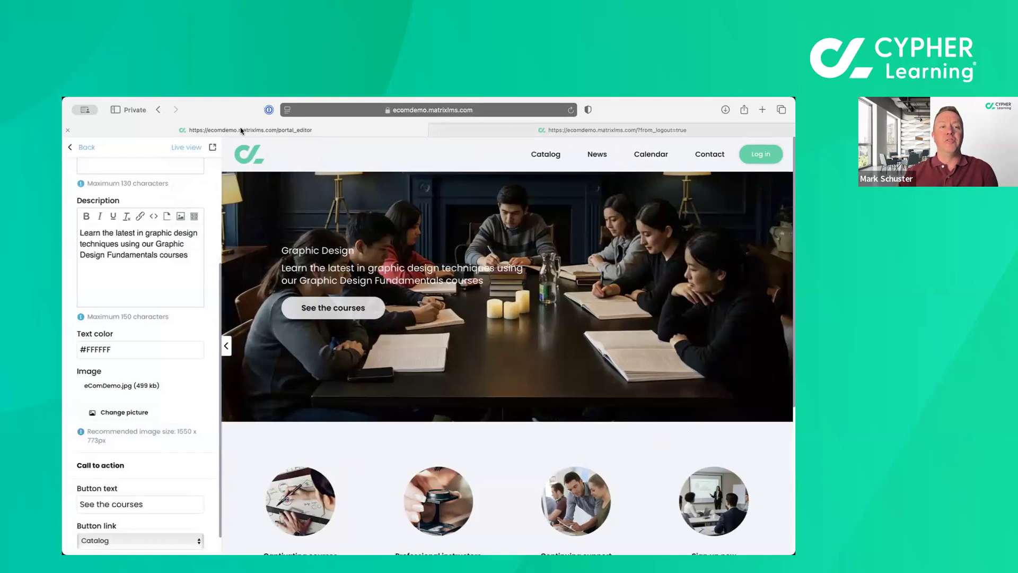
{"action": "left_click", "coordinate": [71, 151]}
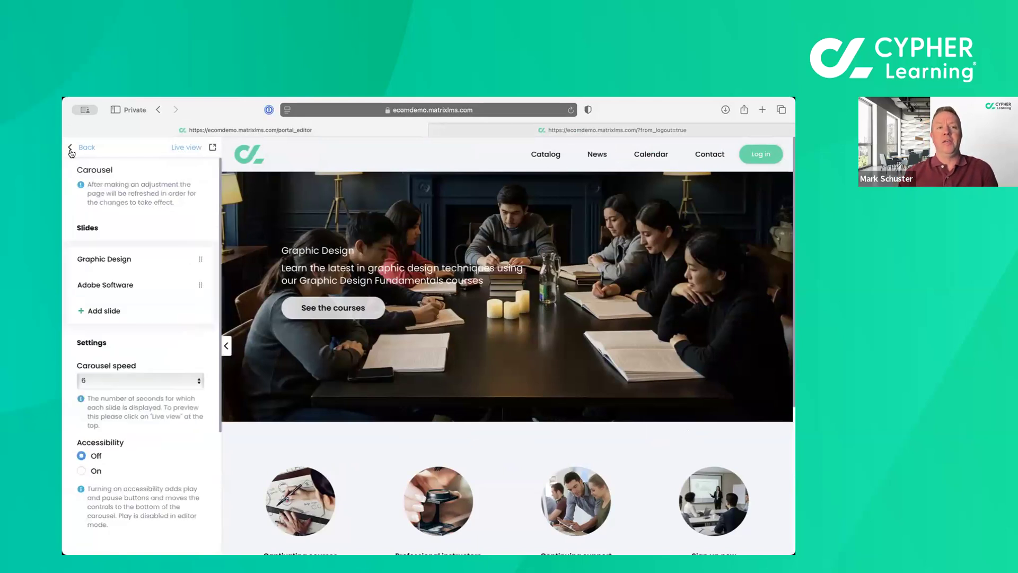
{"action": "left_click", "coordinate": [71, 152]}
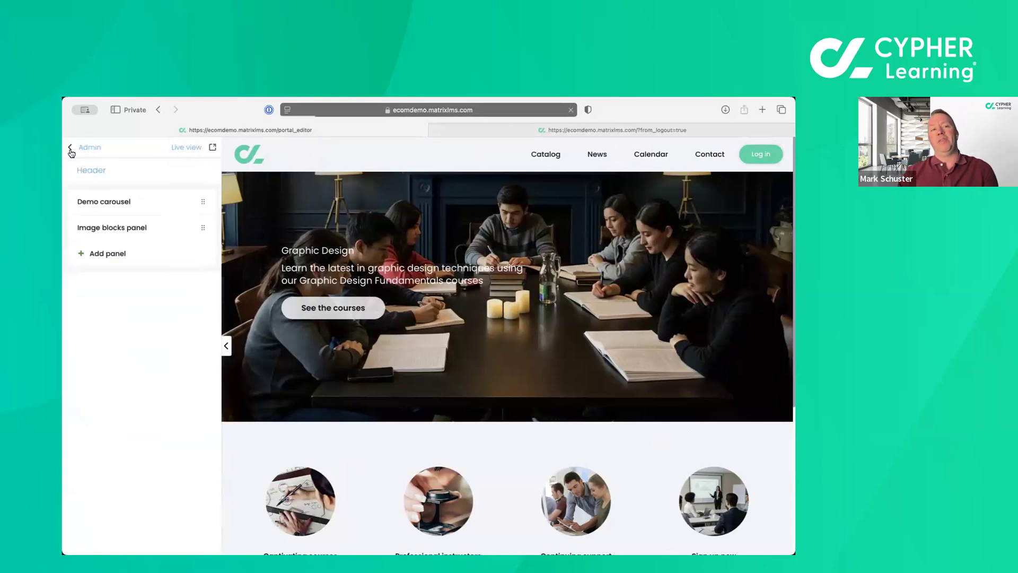
{"action": "left_click", "coordinate": [87, 151]}
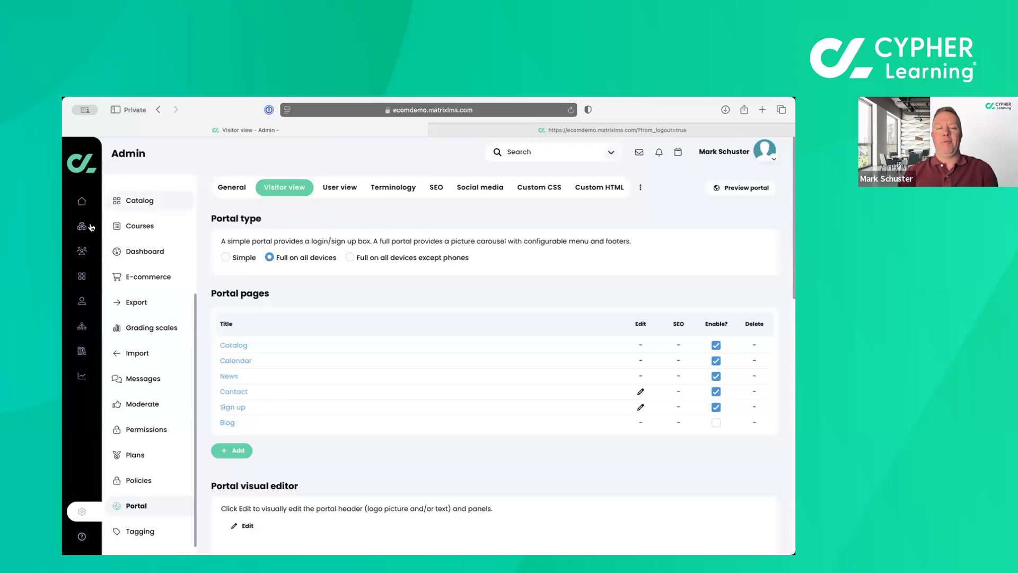
Open the e-commerce administration summary and review its orders, items for sale and configuration settings.
{"action": "mouse_move", "coordinate": [89, 230]}
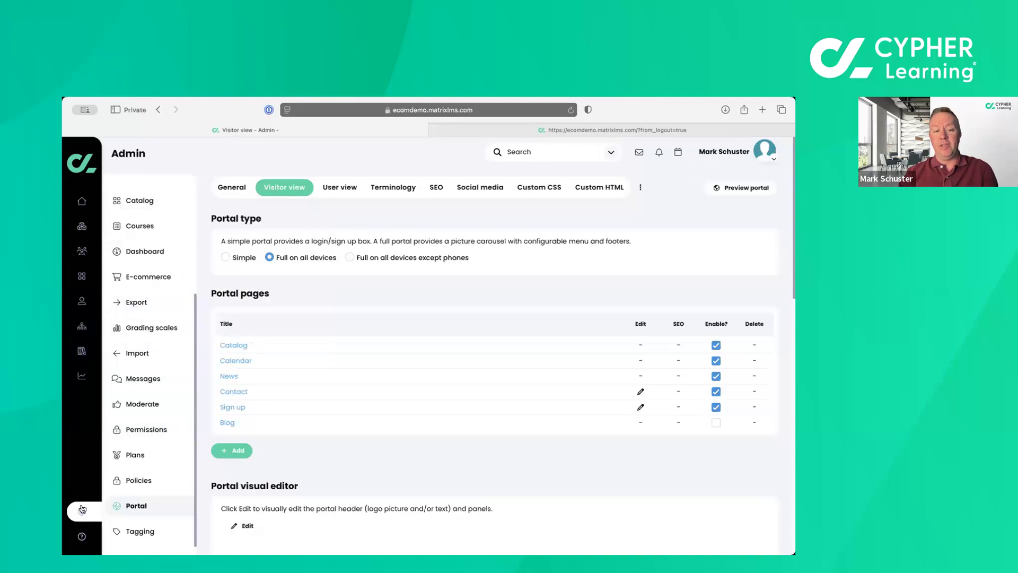
{"action": "mouse_move", "coordinate": [82, 512]}
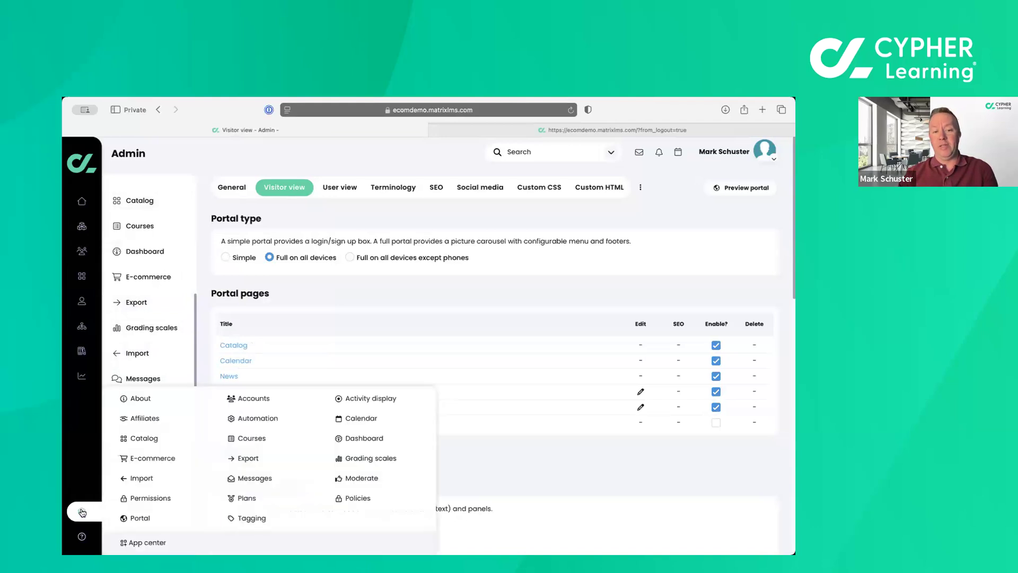
{"action": "left_click", "coordinate": [154, 458]}
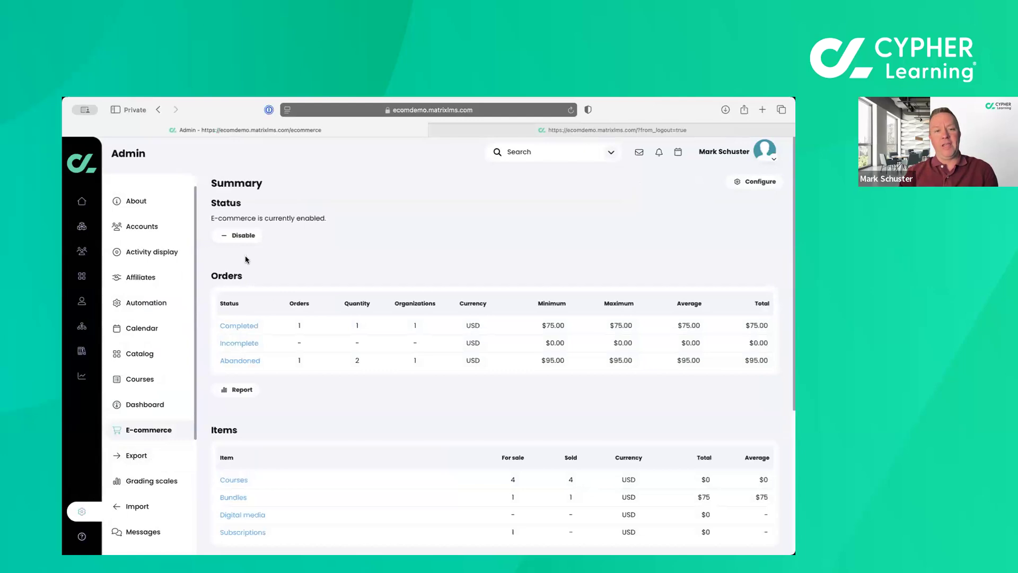
{"action": "scroll", "coordinate": [245, 260], "scroll_direction": "down", "scroll_amount": 5}
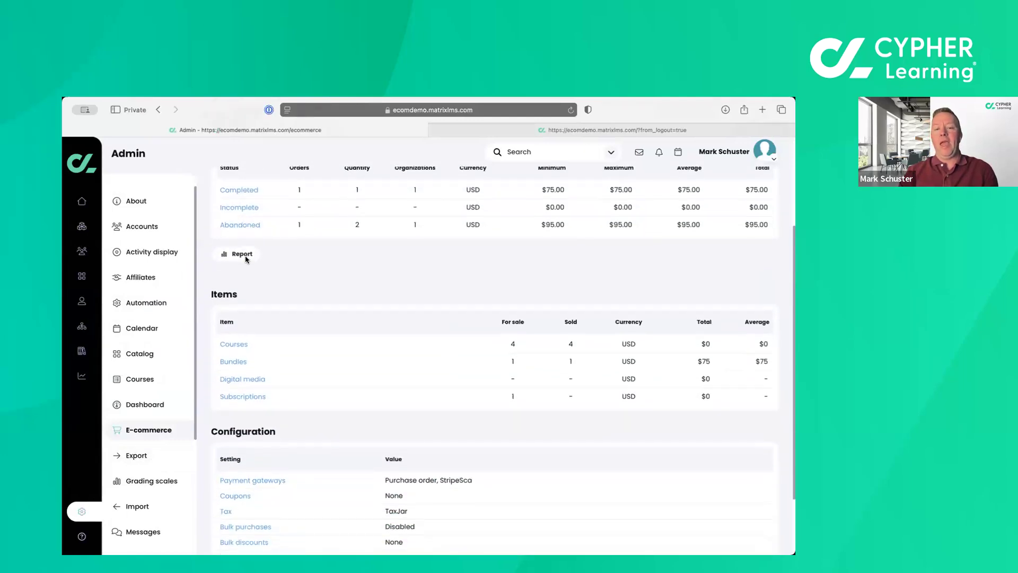
{"action": "scroll", "coordinate": [245, 259], "scroll_direction": "up", "scroll_amount": 5}
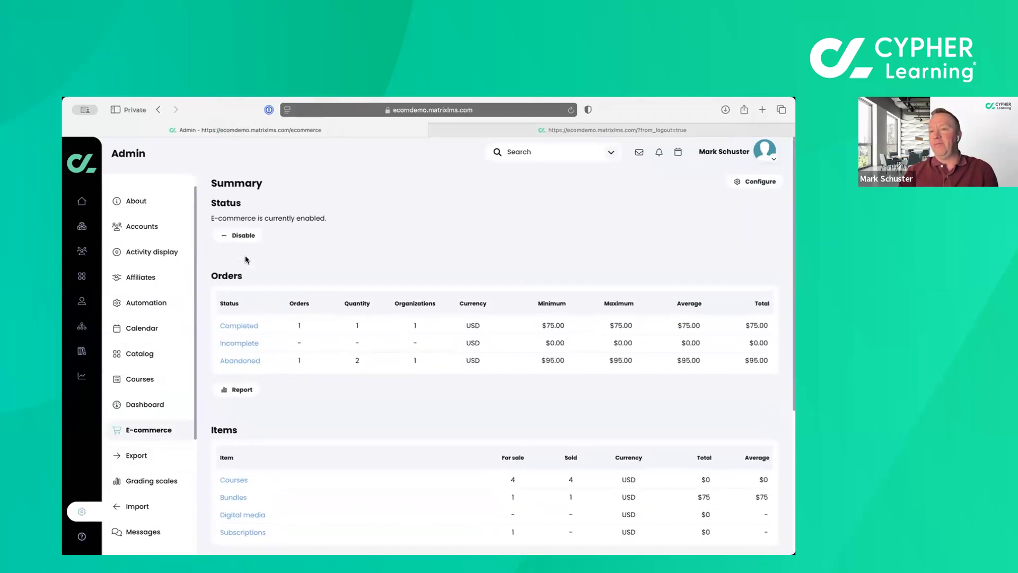
{"action": "scroll", "coordinate": [245, 259], "scroll_direction": "down", "scroll_amount": 8}
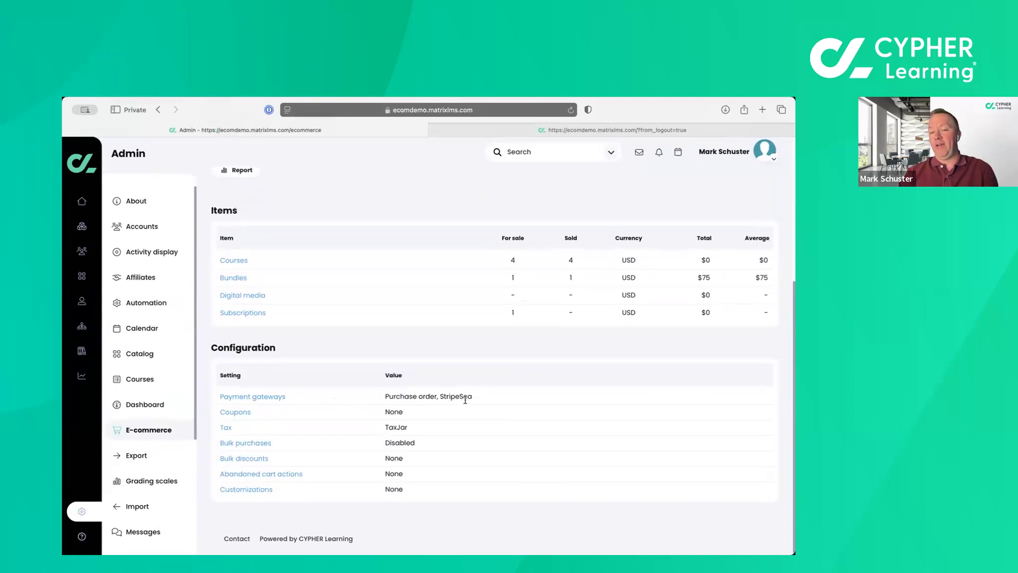
Open the payment gateways configuration and view the gateways on offer and the PayPal setup form, without adding one.
{"action": "left_click", "coordinate": [252, 398]}
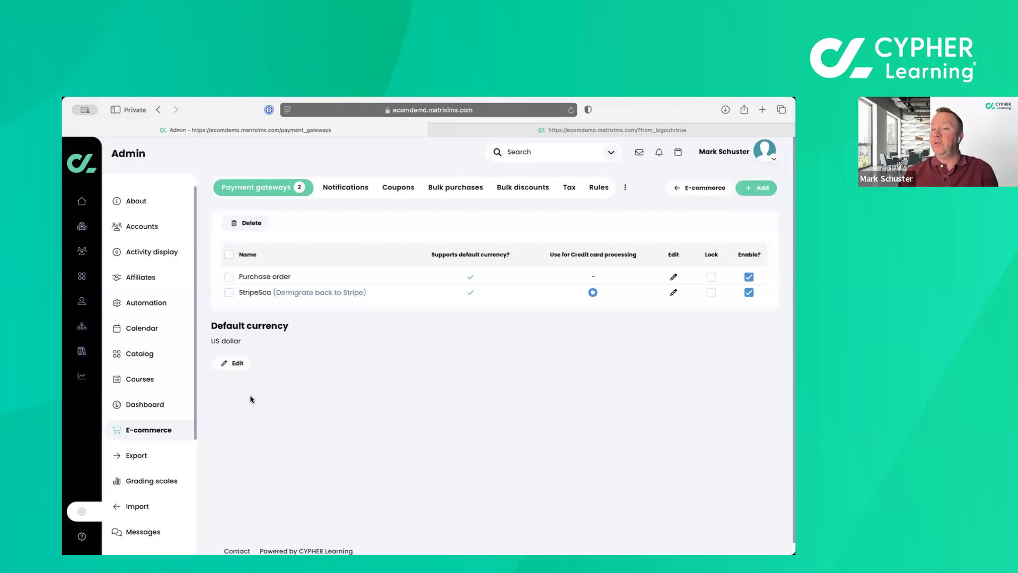
{"action": "left_click", "coordinate": [758, 189]}
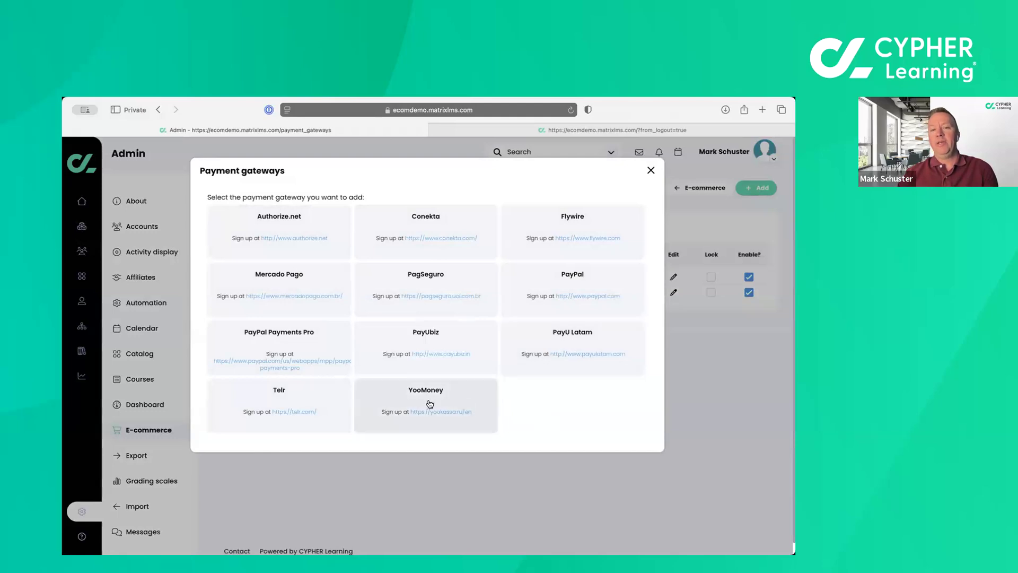
{"action": "left_click", "coordinate": [546, 285]}
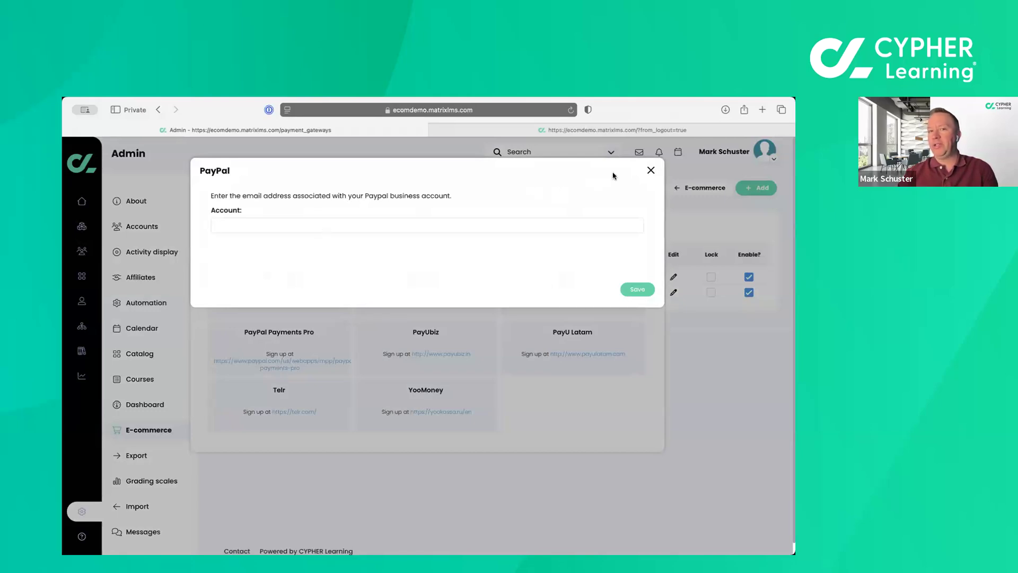
{"action": "left_click", "coordinate": [650, 170]}
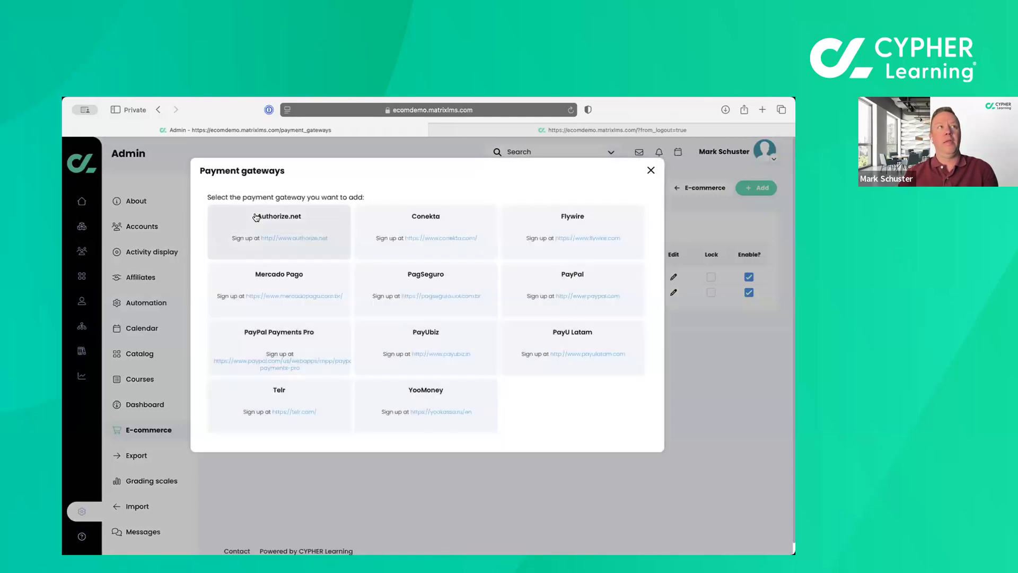
{"action": "left_click", "coordinate": [652, 171]}
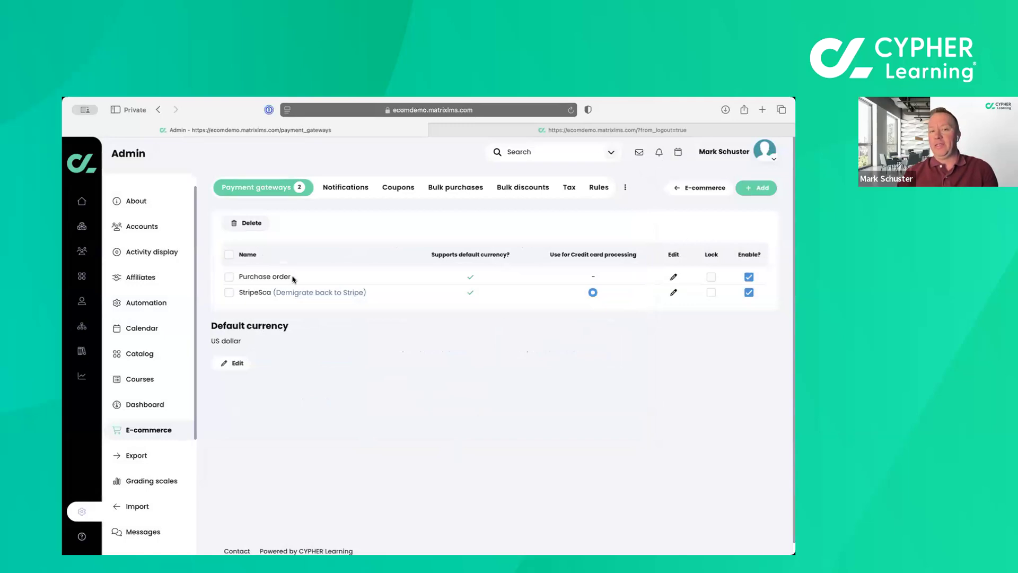
Add the one available user as another approver for the Purchase order payment gateway.
{"action": "left_click", "coordinate": [672, 278]}
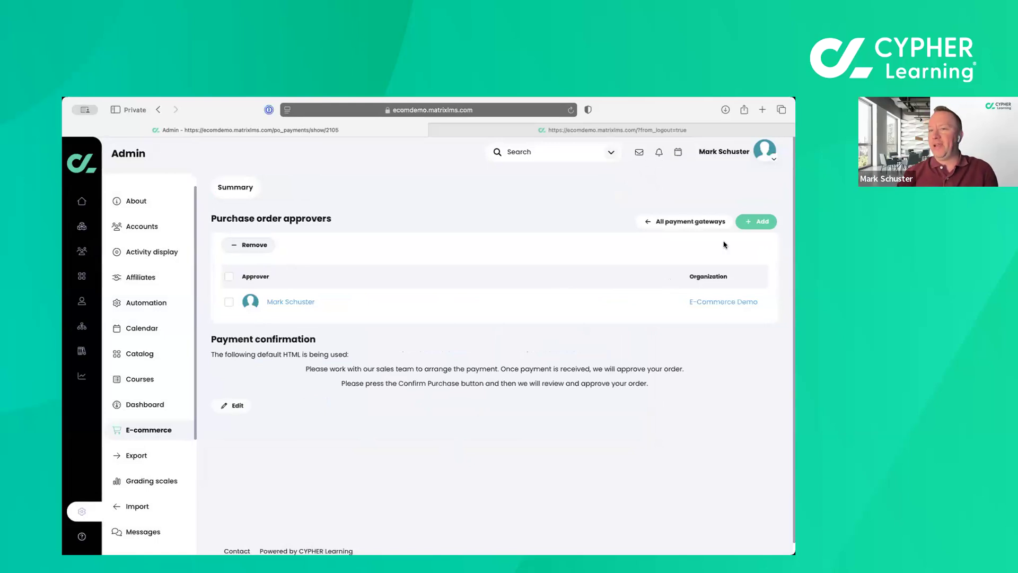
{"action": "left_click", "coordinate": [768, 225]}
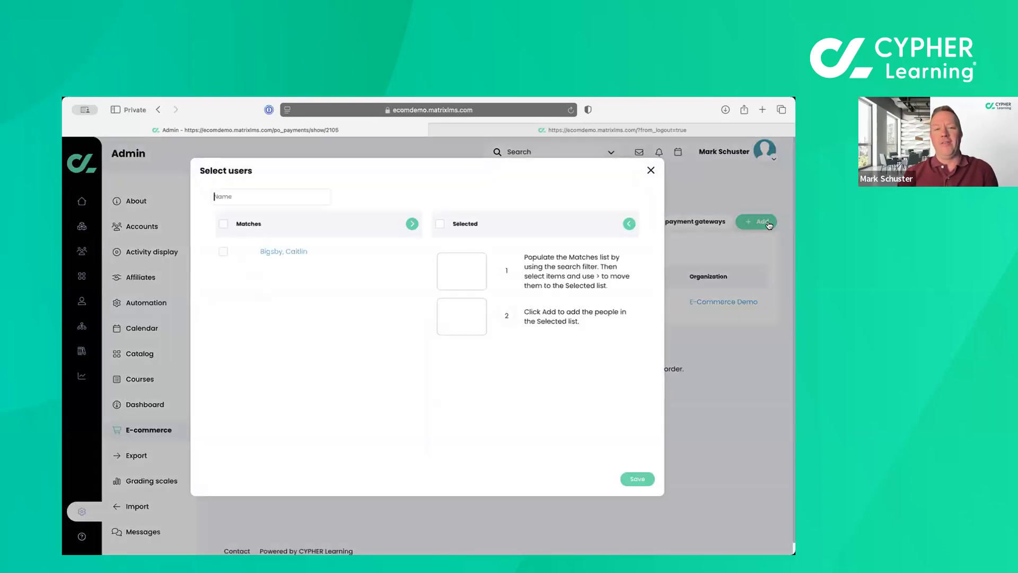
{"action": "left_click", "coordinate": [223, 252]}
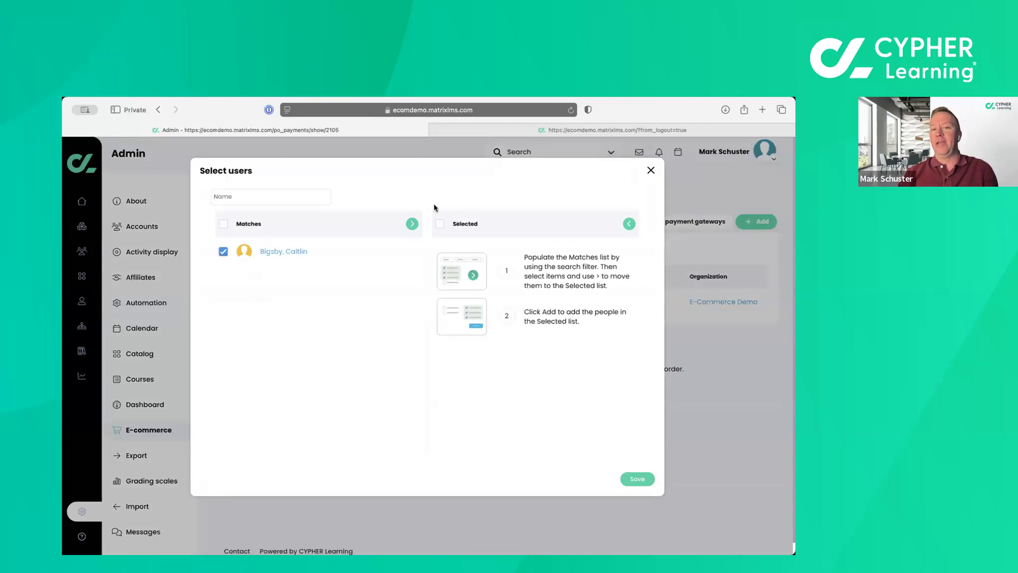
{"action": "left_click", "coordinate": [412, 225]}
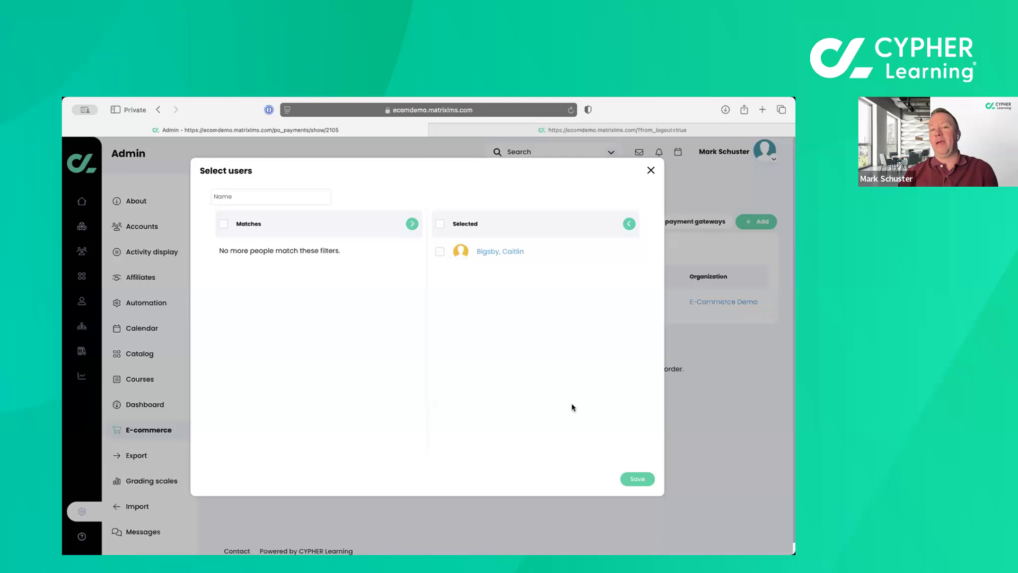
{"action": "left_click", "coordinate": [638, 480]}
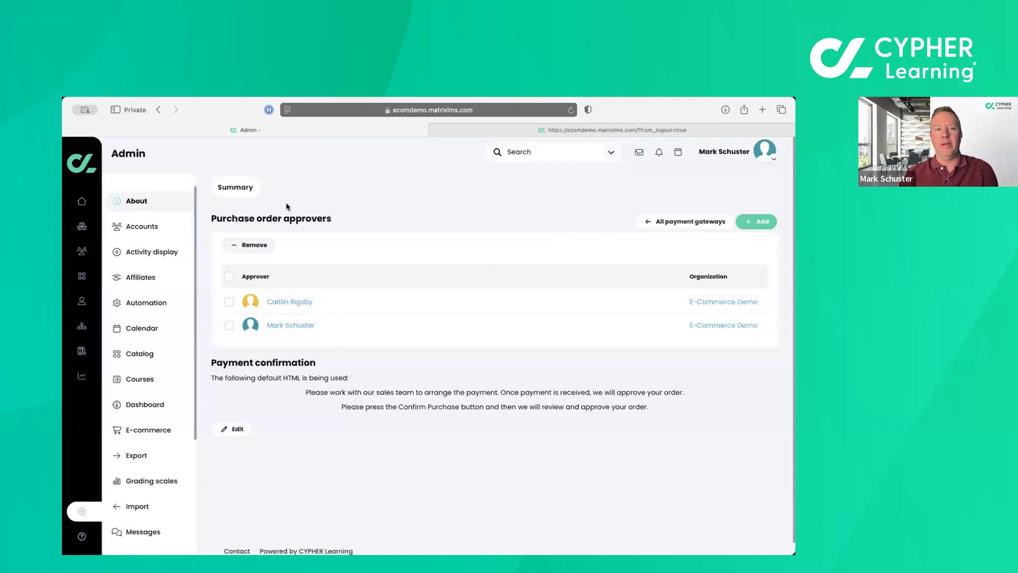
Go back to the e-commerce summary and view the details of the completed order, returning to the completed orders list.
{"action": "left_click", "coordinate": [245, 193]}
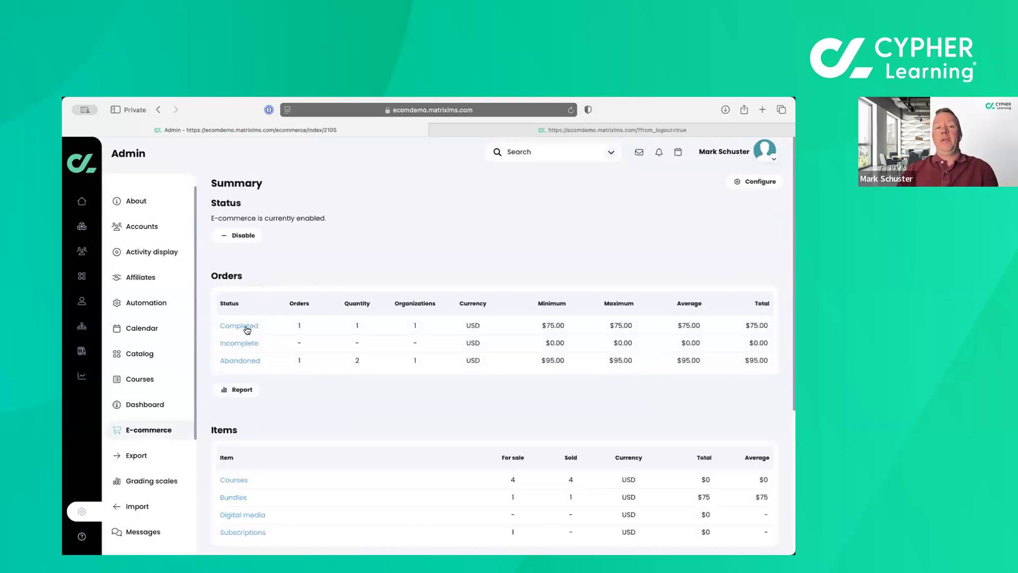
{"action": "scroll", "coordinate": [247, 330], "scroll_direction": "down", "scroll_amount": 1}
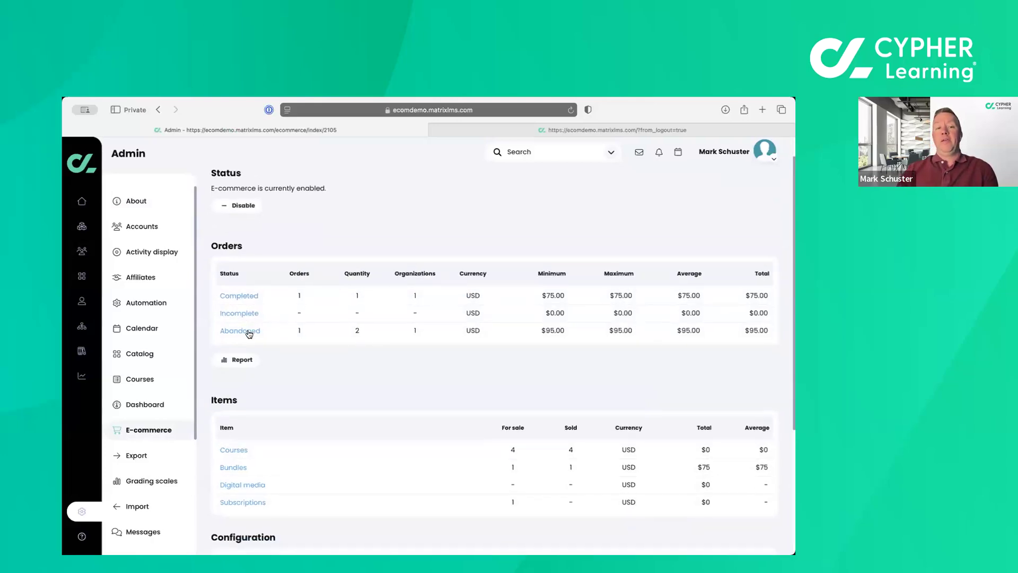
{"action": "left_click", "coordinate": [245, 302]}
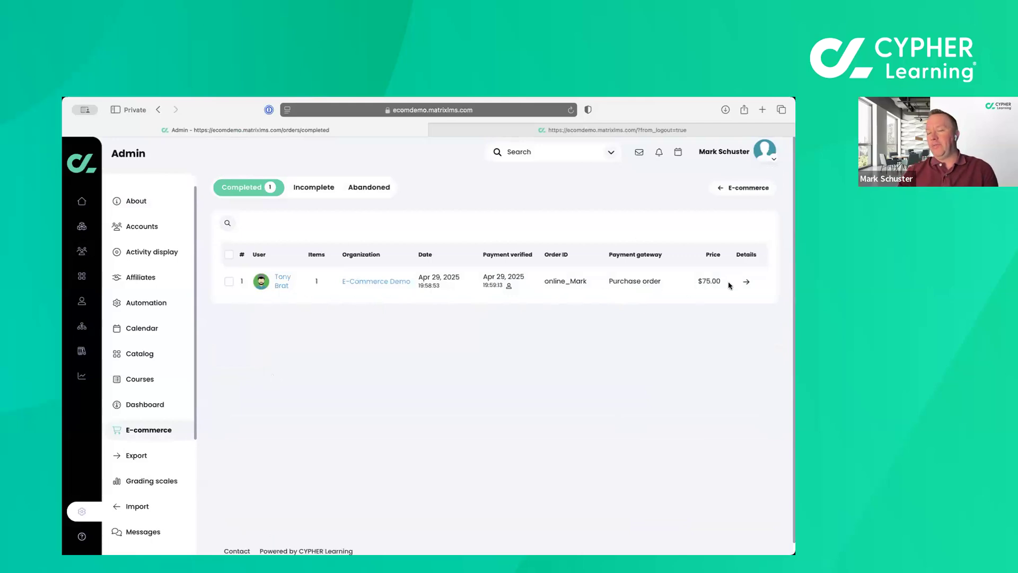
{"action": "left_click", "coordinate": [748, 286]}
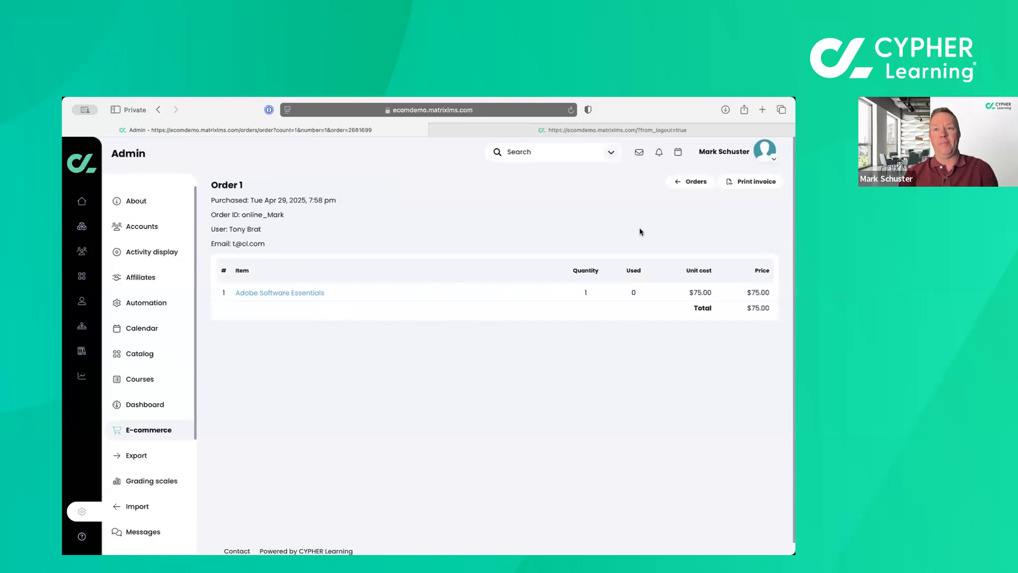
{"action": "left_click", "coordinate": [685, 187]}
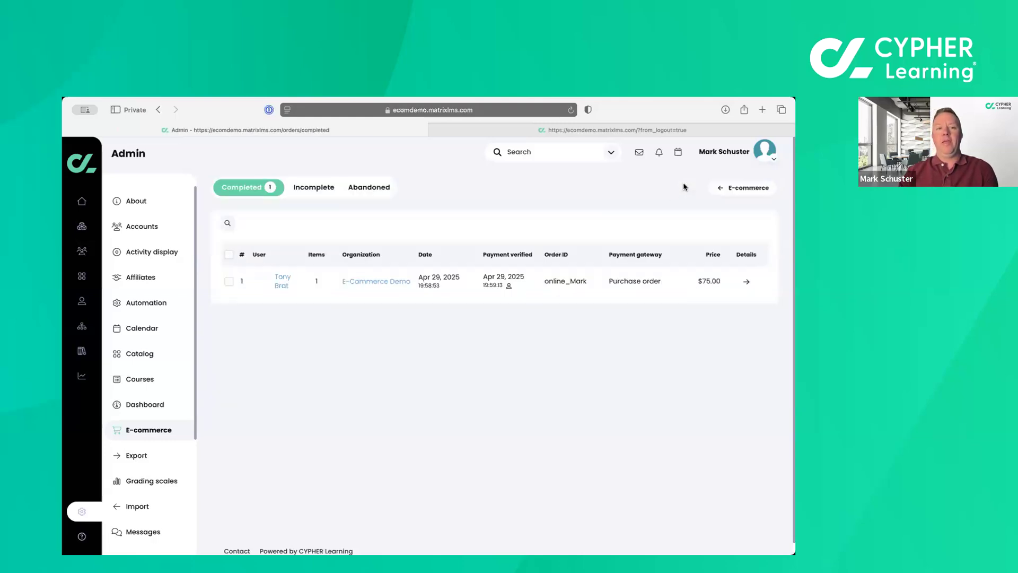
Open the Adobe Software Essentials bundle from the e-commerce items and review the courses it contains.
{"action": "left_click", "coordinate": [731, 188]}
{"action": "scroll", "coordinate": [453, 408], "scroll_direction": "down", "scroll_amount": 5}
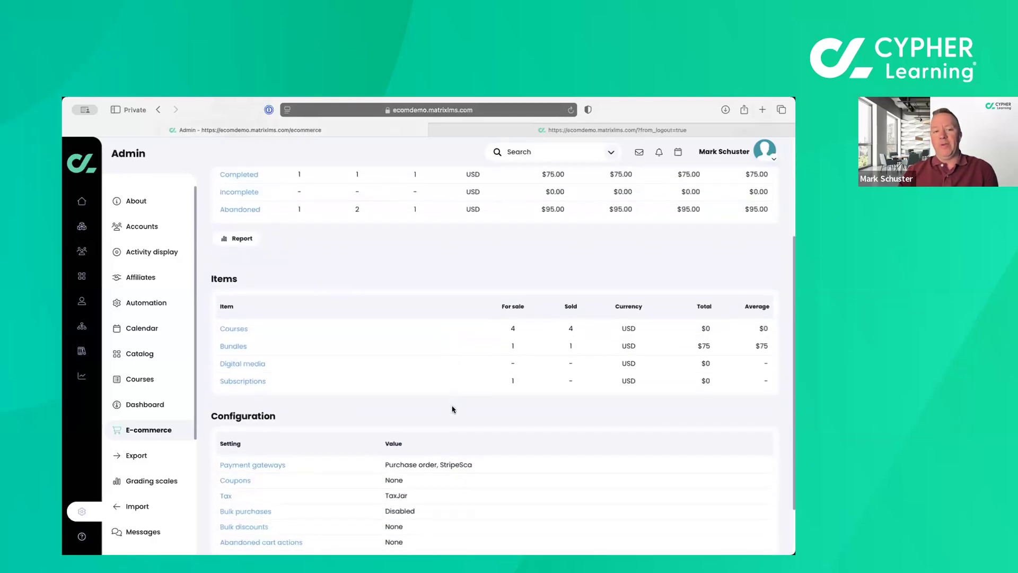
{"action": "scroll", "coordinate": [452, 408], "scroll_direction": "down", "scroll_amount": 3}
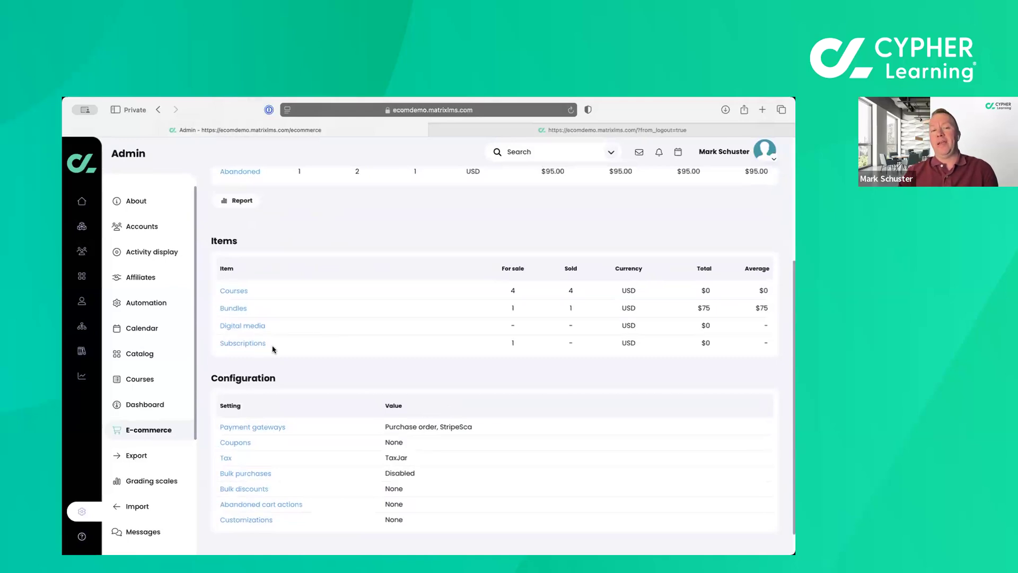
{"action": "left_click", "coordinate": [234, 308]}
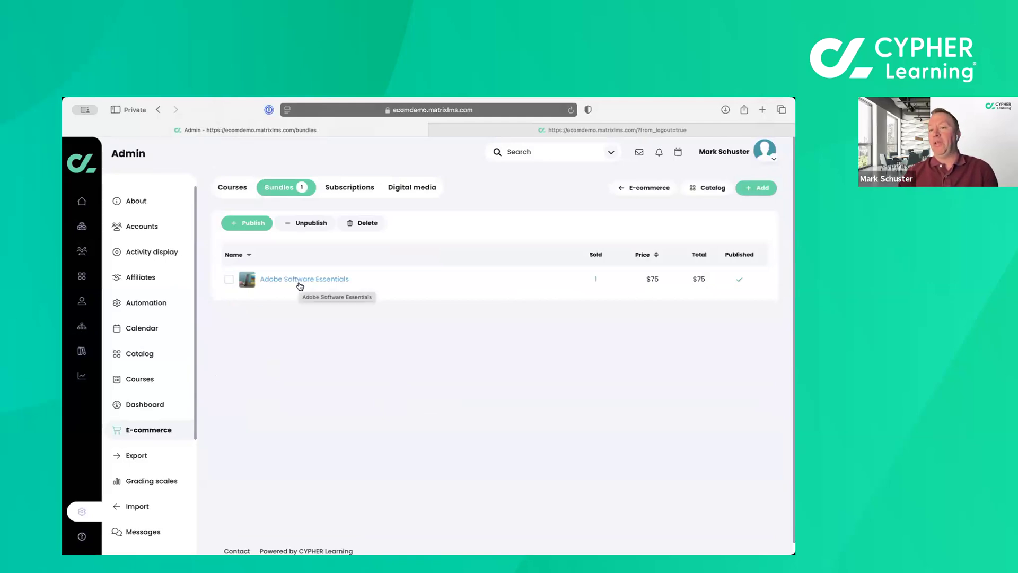
{"action": "left_click", "coordinate": [228, 282]}
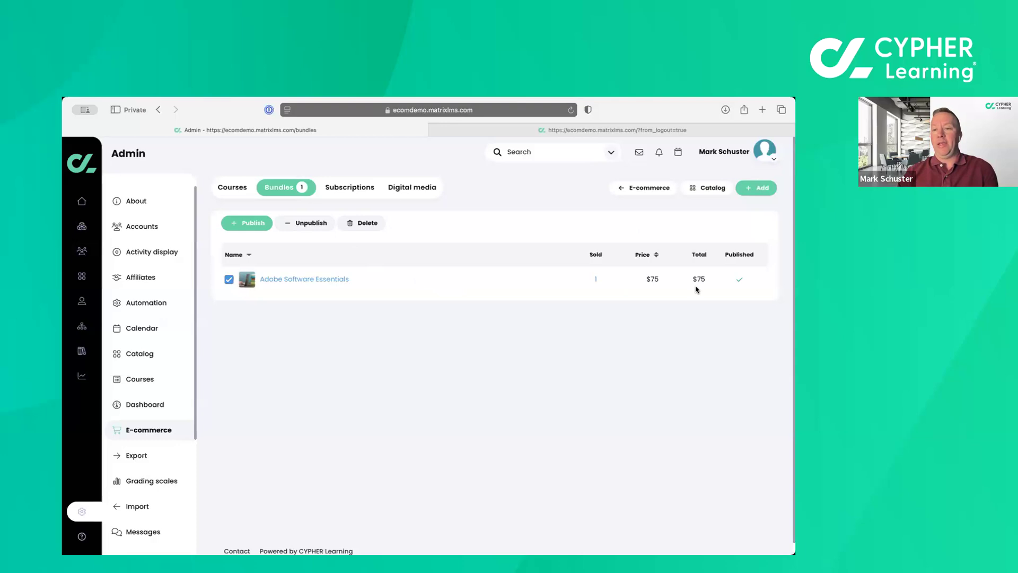
{"action": "left_click", "coordinate": [318, 282]}
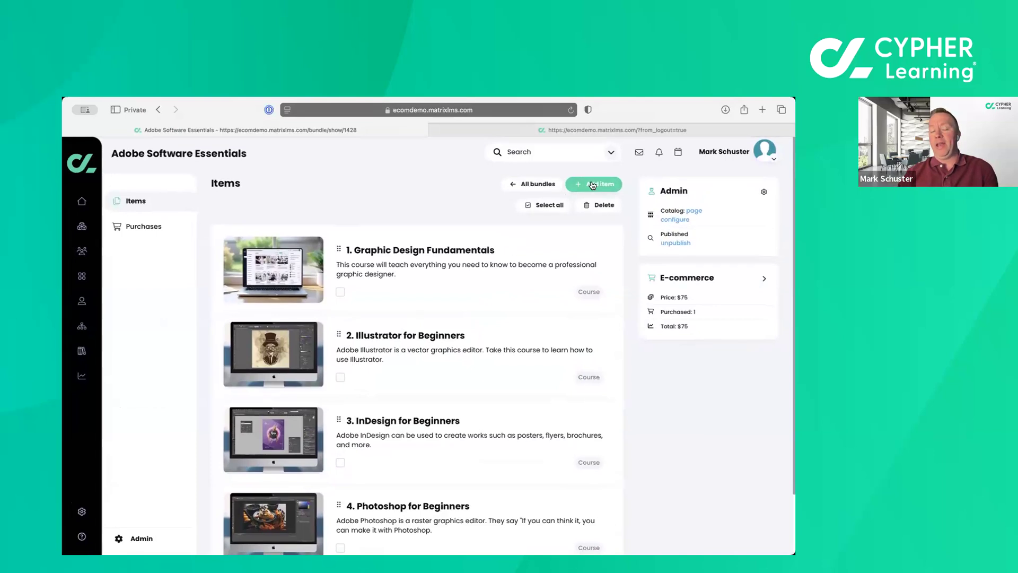
{"action": "scroll", "coordinate": [442, 304], "scroll_direction": "down", "scroll_amount": 2}
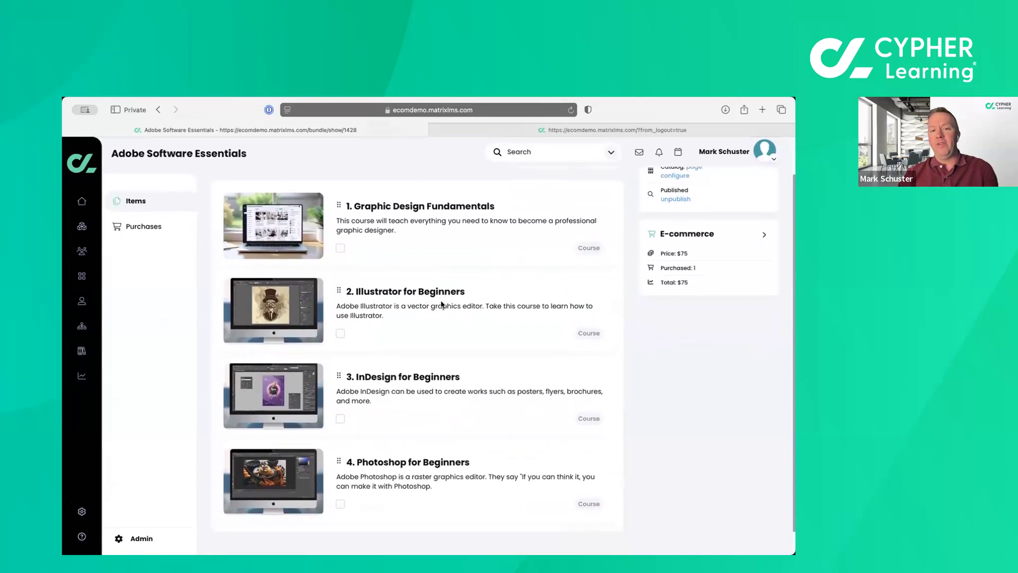
{"action": "scroll", "coordinate": [442, 305], "scroll_direction": "down", "scroll_amount": 1}
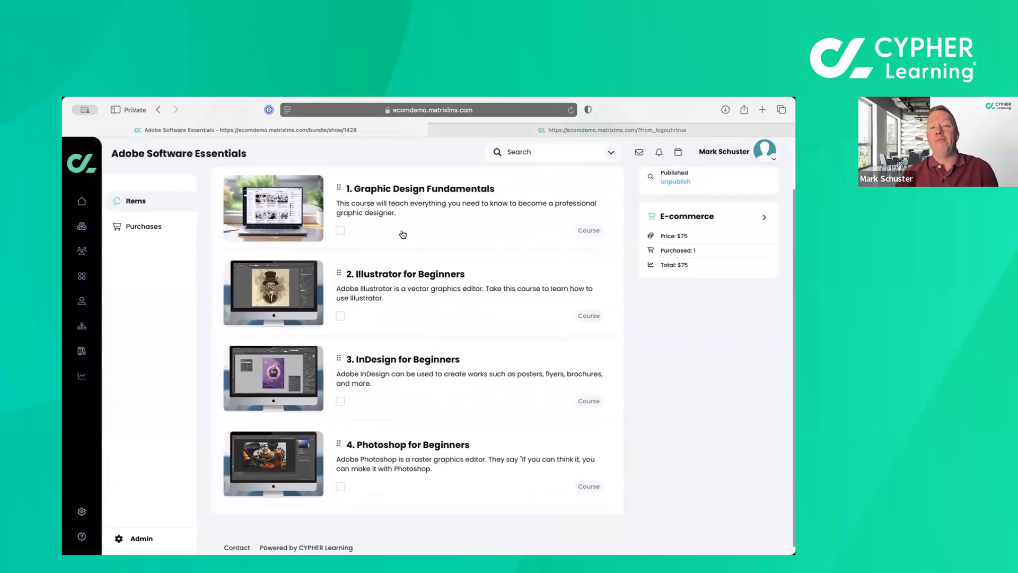
{"action": "scroll", "coordinate": [409, 473], "scroll_direction": "up", "scroll_amount": 2}
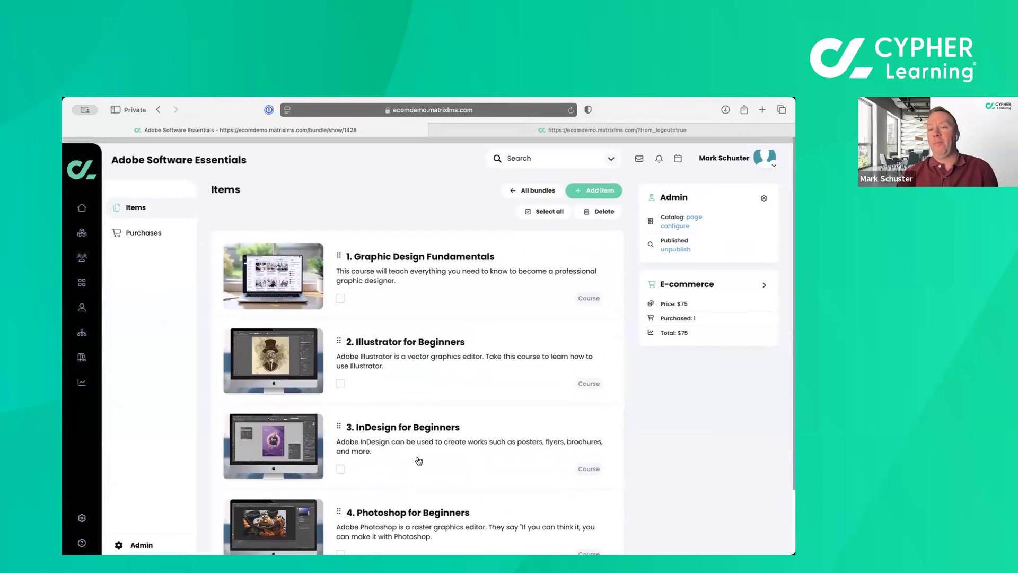
Add the Design Patterns course to the Adobe Software Essentials bundle and check the bundle's item list.
{"action": "left_click", "coordinate": [597, 188]}
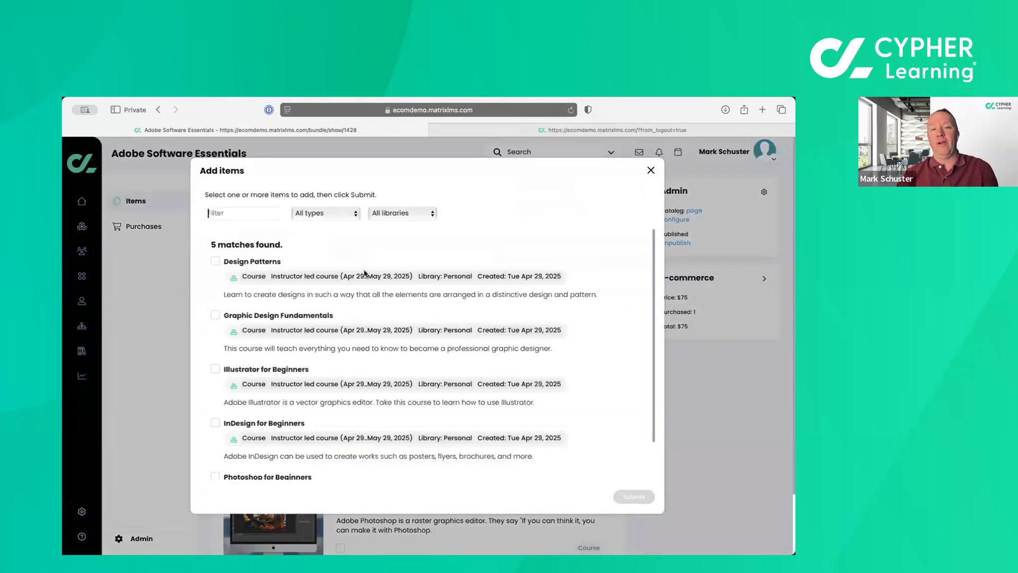
{"action": "scroll", "coordinate": [312, 320], "scroll_direction": "down", "scroll_amount": 2}
{"action": "scroll", "coordinate": [312, 321], "scroll_direction": "up", "scroll_amount": 2}
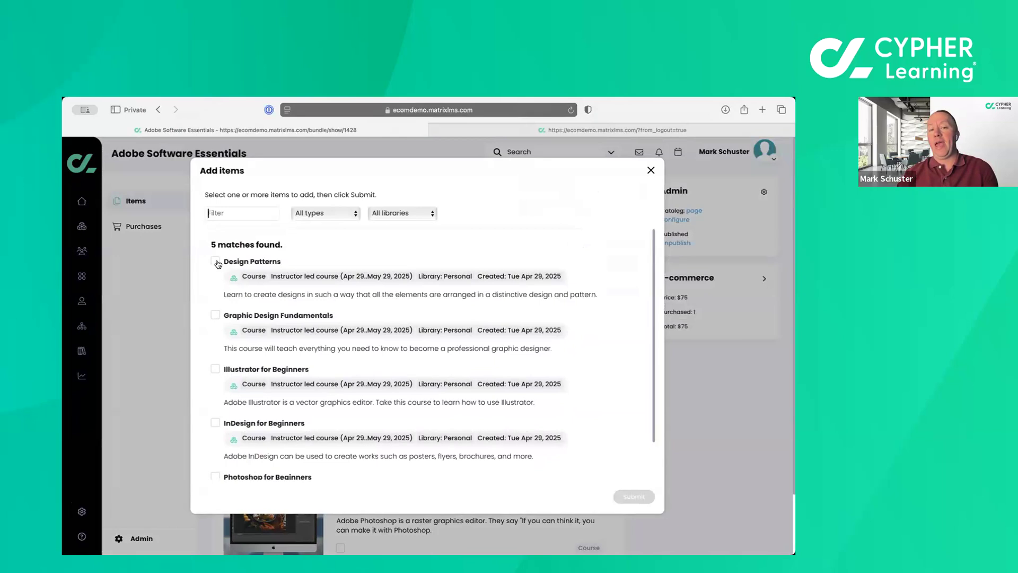
{"action": "left_click", "coordinate": [216, 262]}
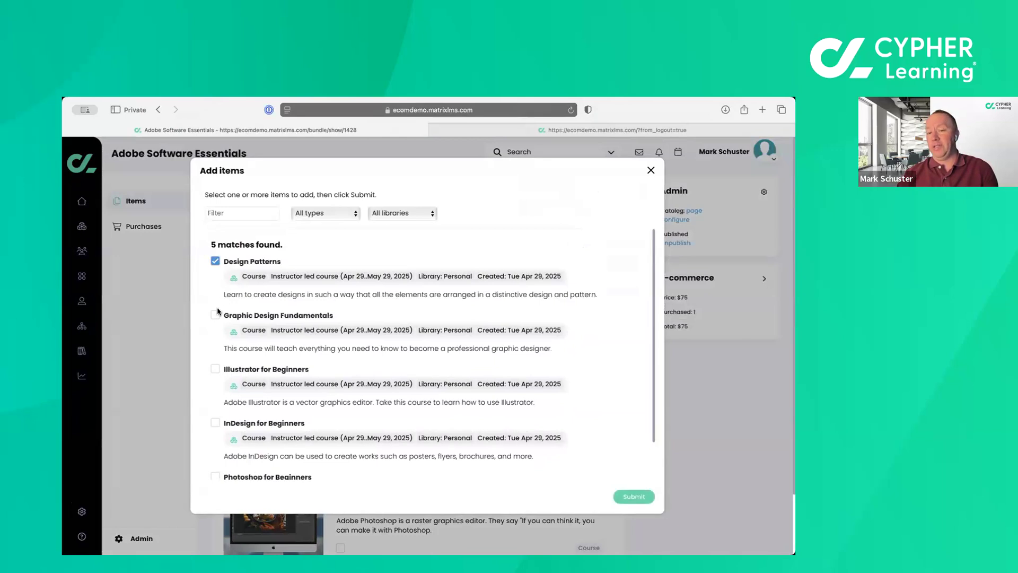
{"action": "left_click", "coordinate": [635, 499]}
{"action": "scroll", "coordinate": [638, 503], "scroll_direction": "down", "scroll_amount": 3}
{"action": "scroll", "coordinate": [637, 502], "scroll_direction": "up", "scroll_amount": 5}
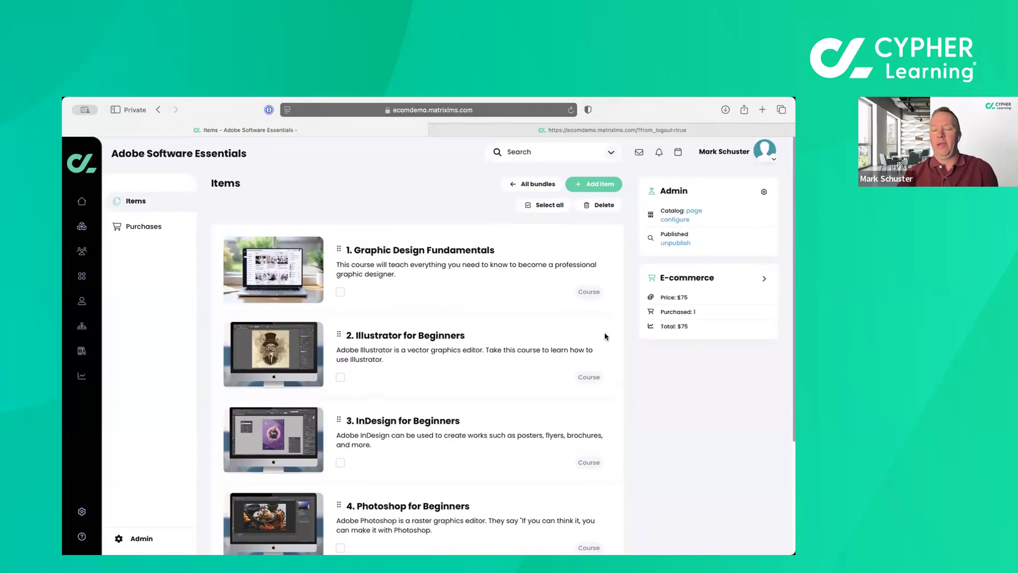
Open the basic configuration of the Adobe Software Essentials bundle.
{"action": "left_click", "coordinate": [142, 539]}
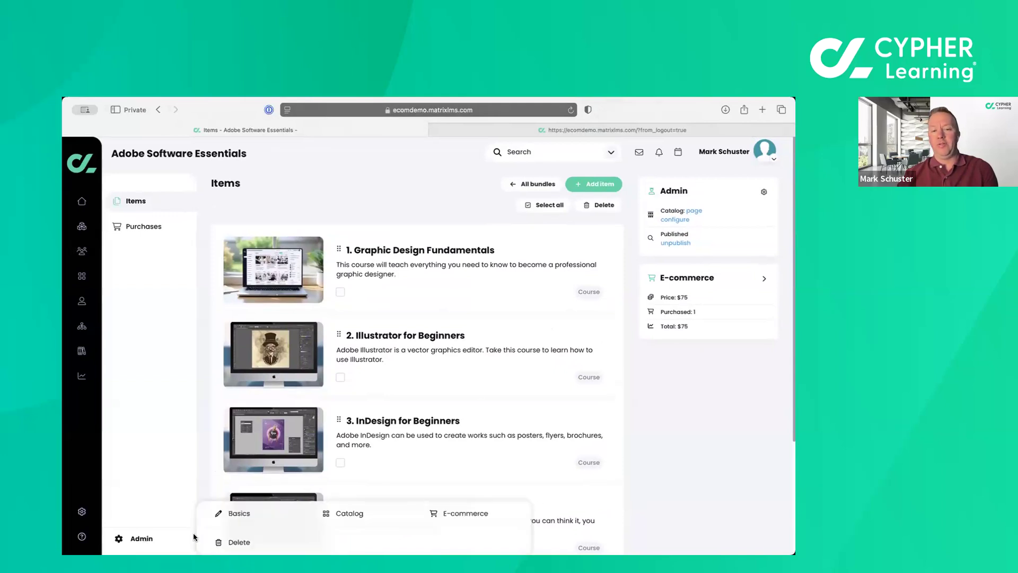
{"action": "left_click", "coordinate": [240, 514]}
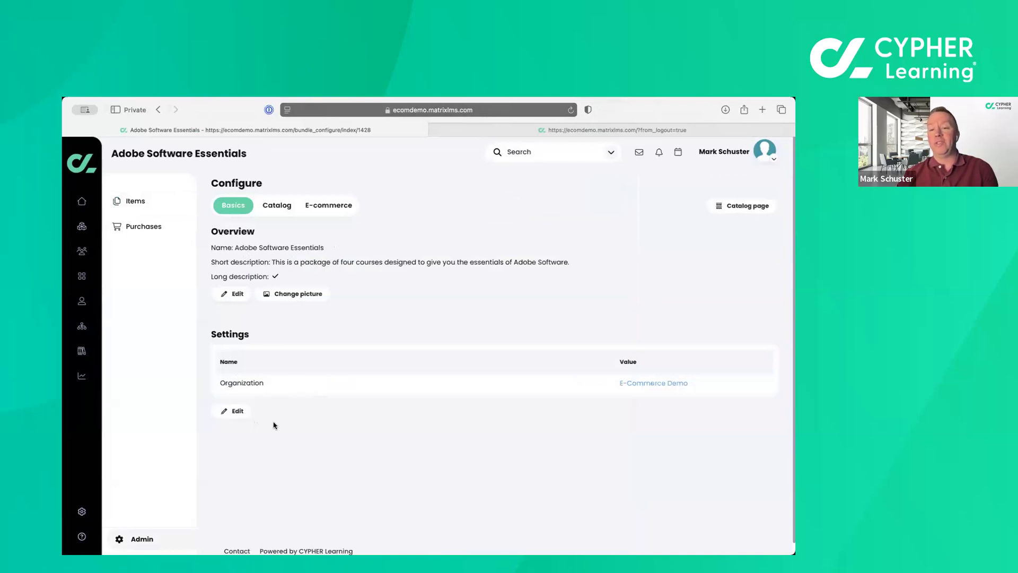
Review the Adobe Software Essentials bundle's catalog settings, including the categories, visibility and SEO meta description form, without changing them.
{"action": "left_click", "coordinate": [277, 205]}
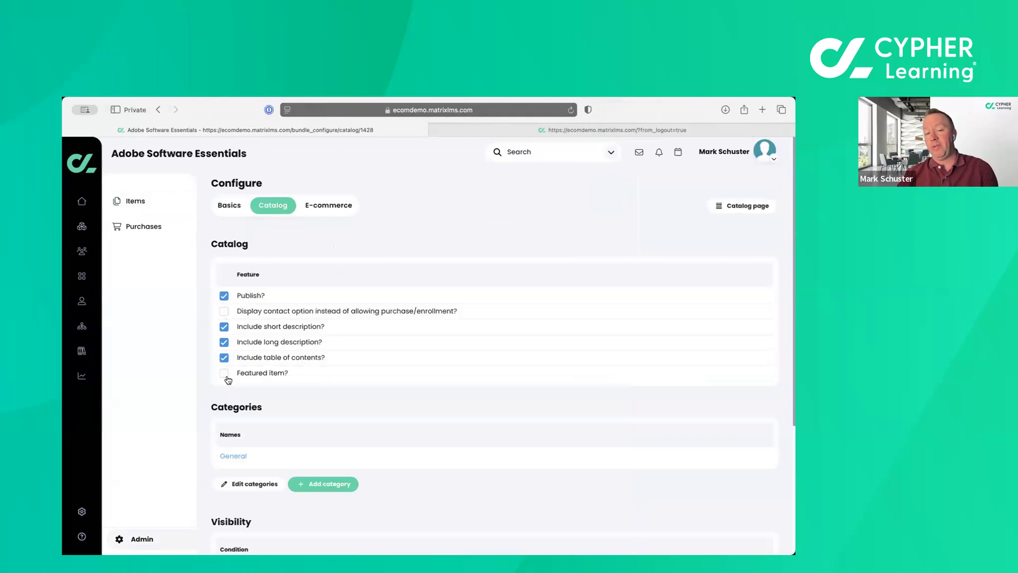
{"action": "scroll", "coordinate": [228, 380], "scroll_direction": "down", "scroll_amount": 5}
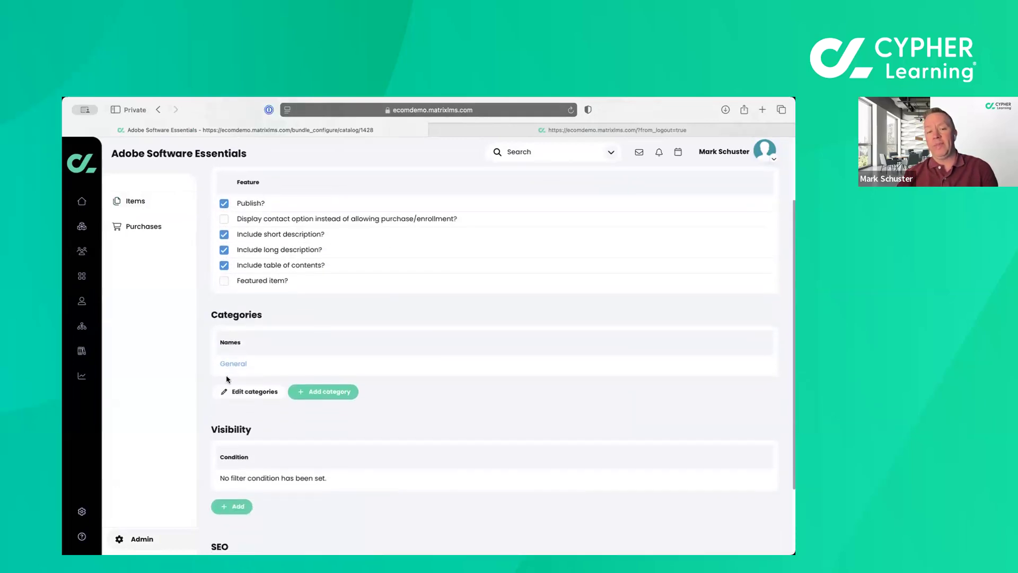
{"action": "scroll", "coordinate": [223, 438], "scroll_direction": "down", "scroll_amount": 1}
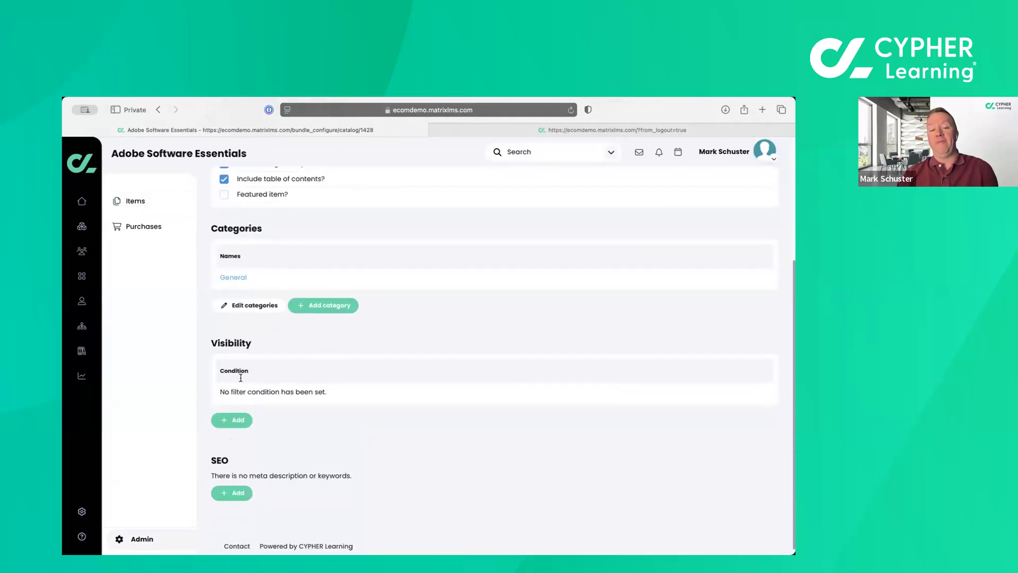
{"action": "left_click", "coordinate": [234, 496]}
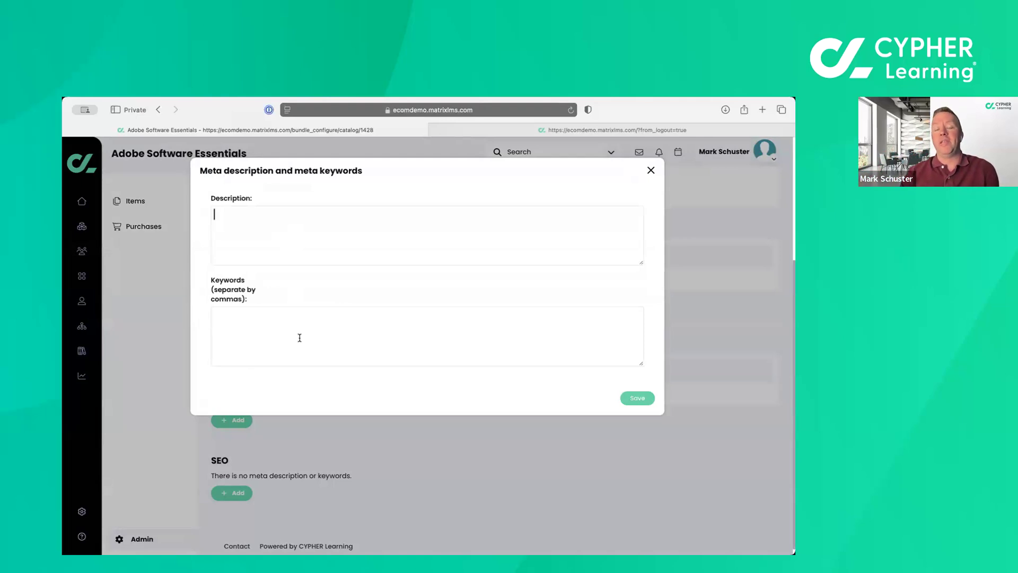
{"action": "left_click", "coordinate": [651, 170]}
{"action": "scroll", "coordinate": [512, 263], "scroll_direction": "up", "scroll_amount": 3}
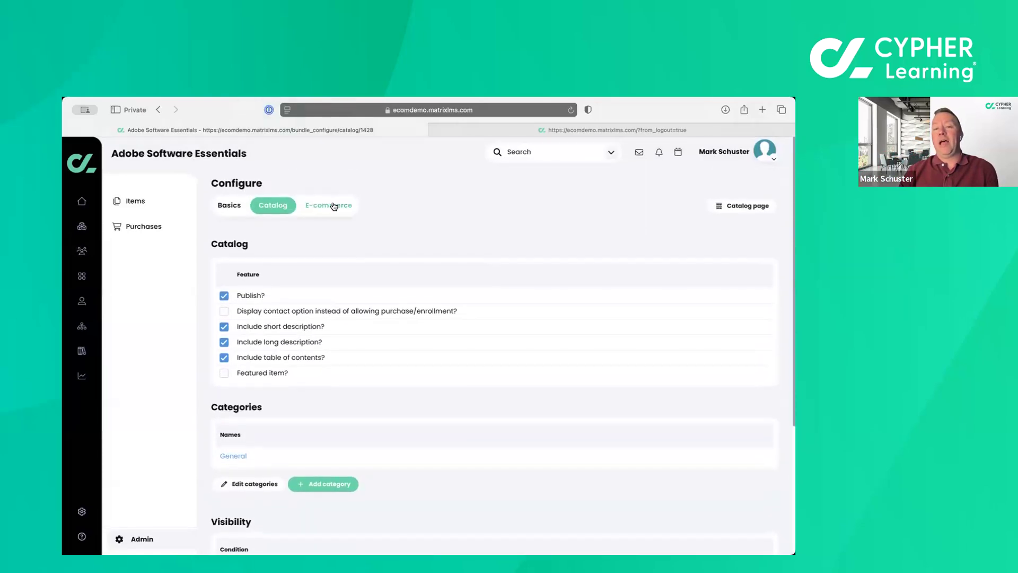
Set the Adobe Software Essentials bundle's e-commerce price to $100 and save it.
{"action": "left_click", "coordinate": [334, 205]}
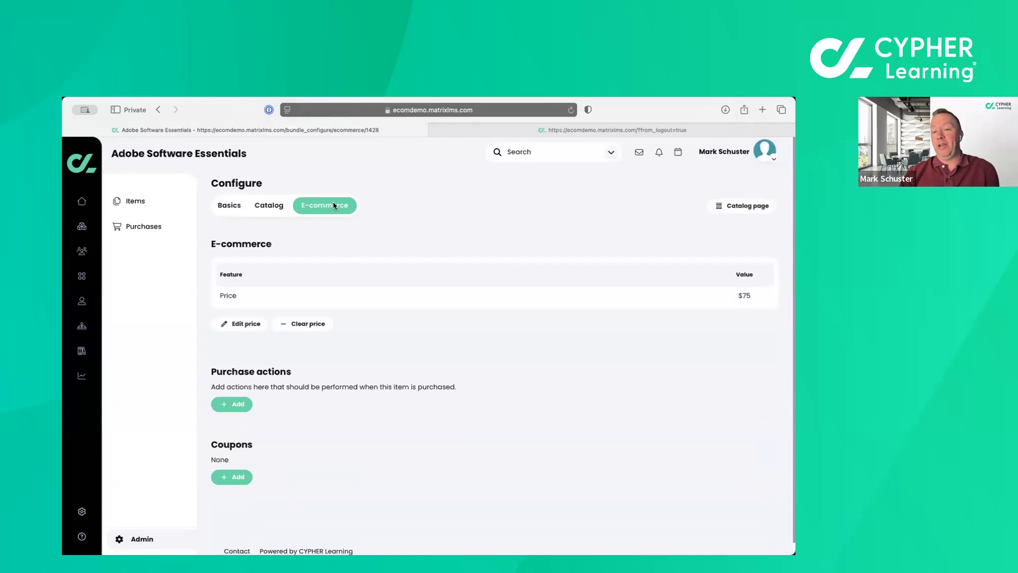
{"action": "left_click", "coordinate": [247, 330]}
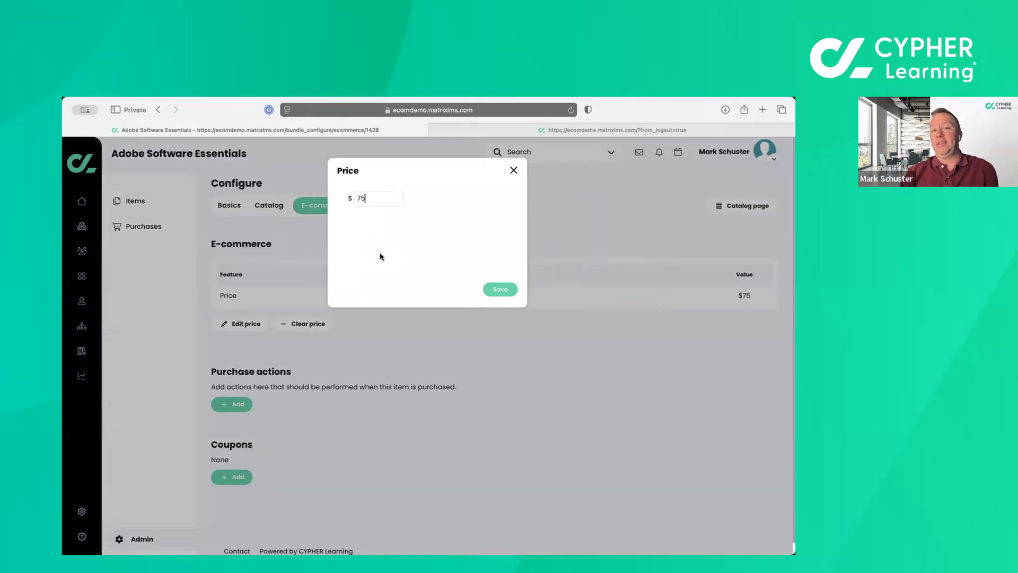
{"action": "key", "text": "BackSpace"}
{"action": "key", "text": "BackSpace"}
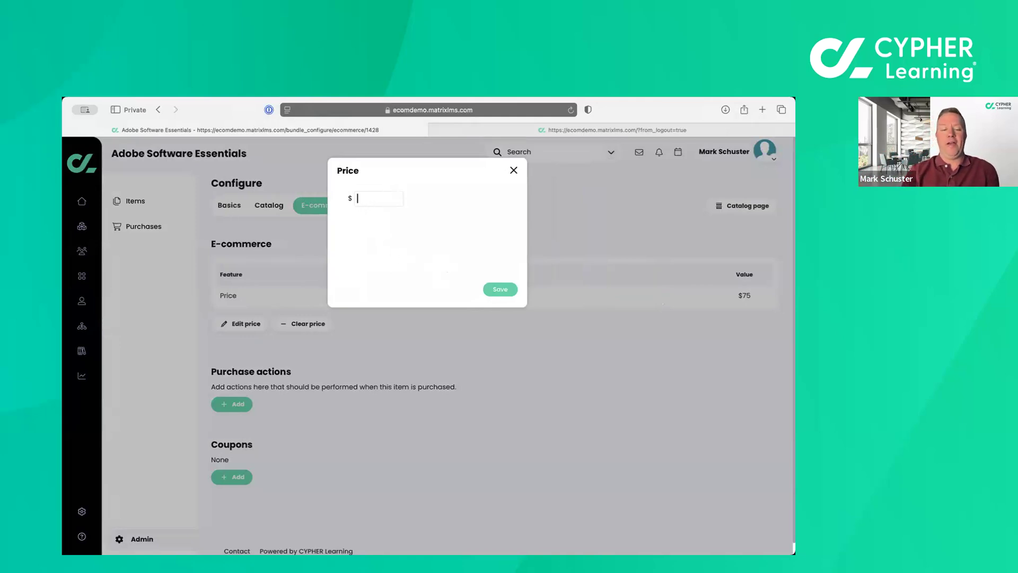
{"action": "type", "text": "100"}
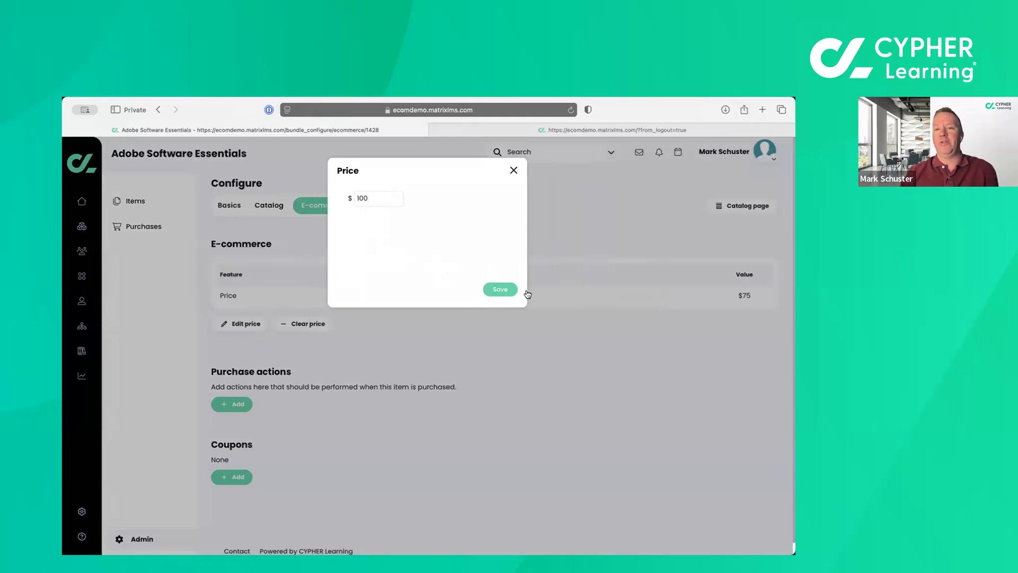
{"action": "left_click", "coordinate": [499, 290]}
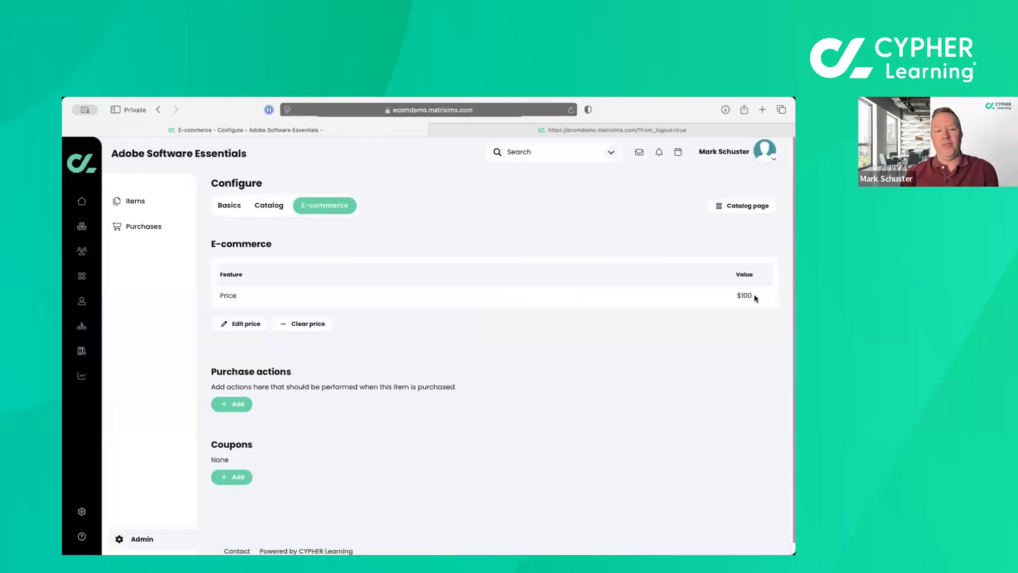
Look through the bundle's Awards, Membership and Other purchase actions and its coupon form, closing both without adding anything.
{"action": "left_click", "coordinate": [235, 406]}
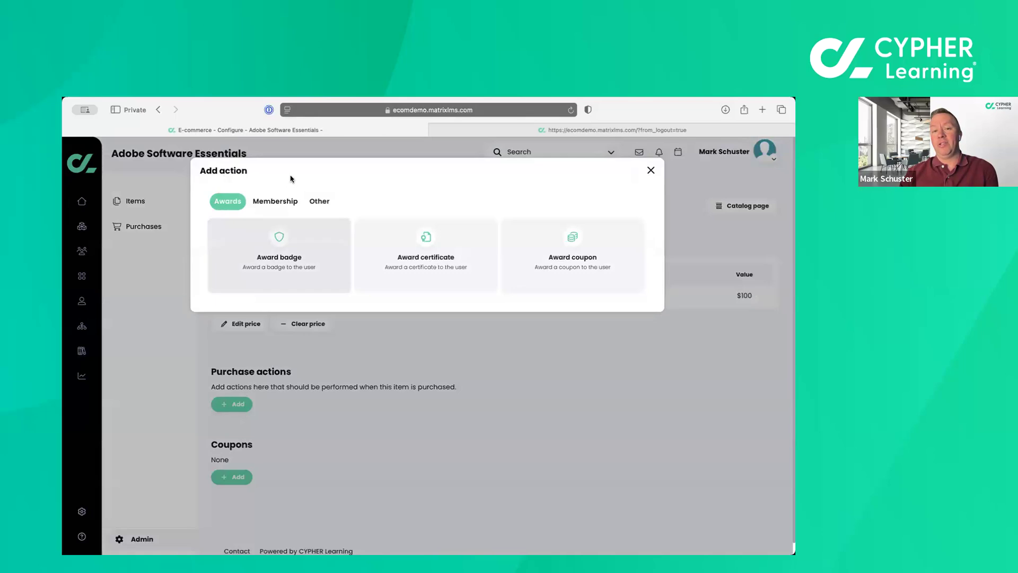
{"action": "left_click", "coordinate": [265, 202]}
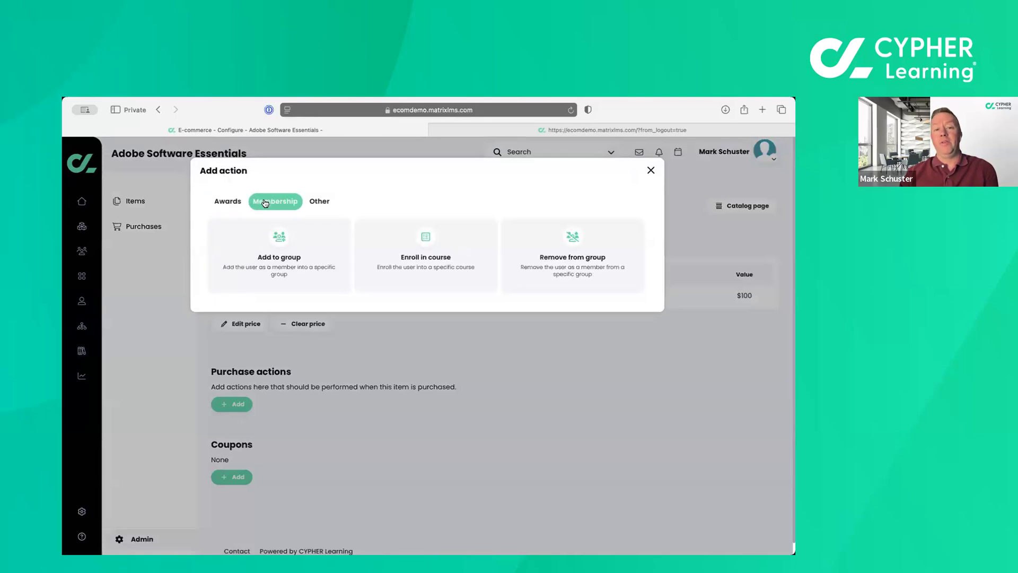
{"action": "left_click", "coordinate": [320, 202]}
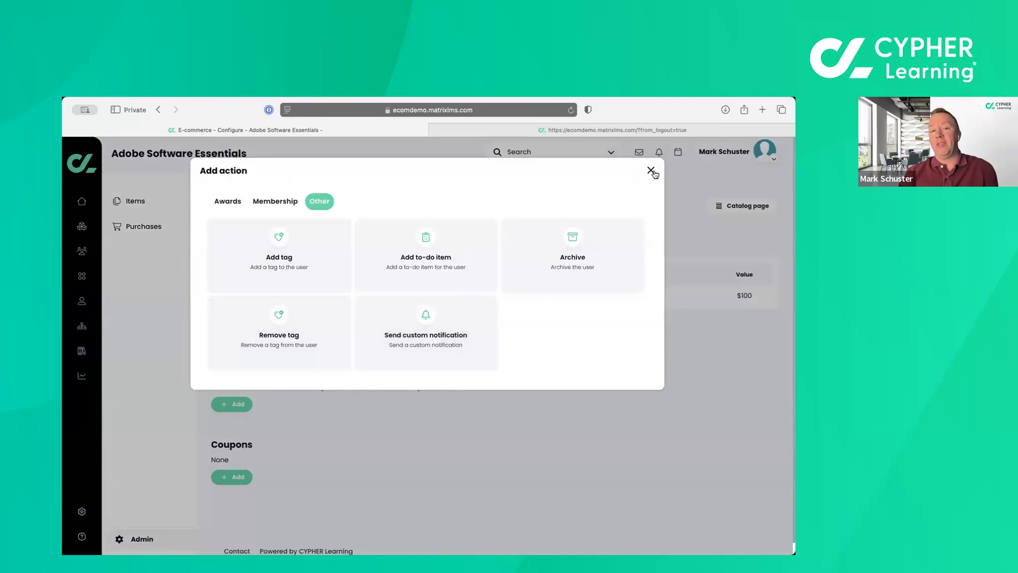
{"action": "left_click", "coordinate": [286, 202]}
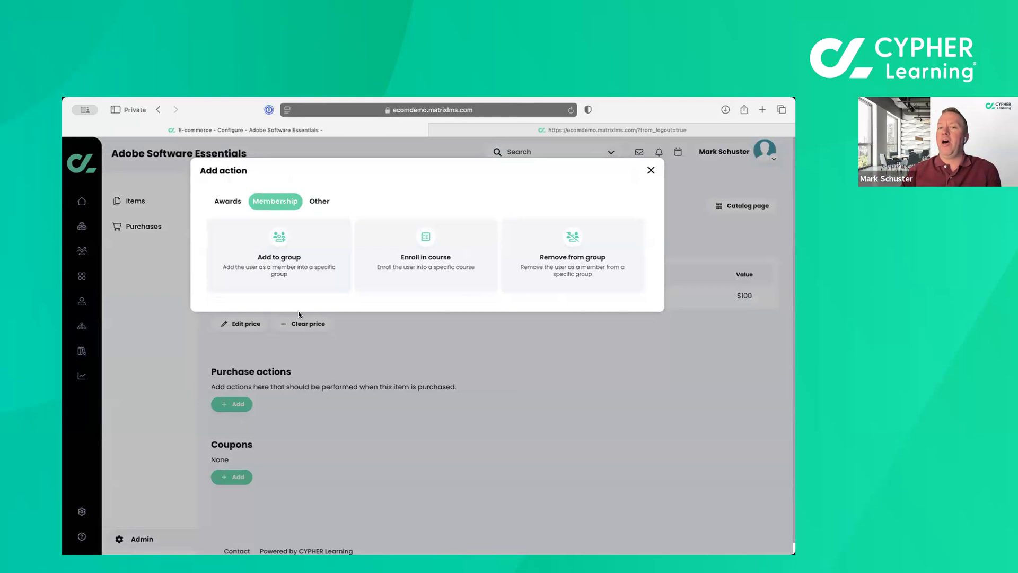
{"action": "left_click", "coordinate": [650, 170]}
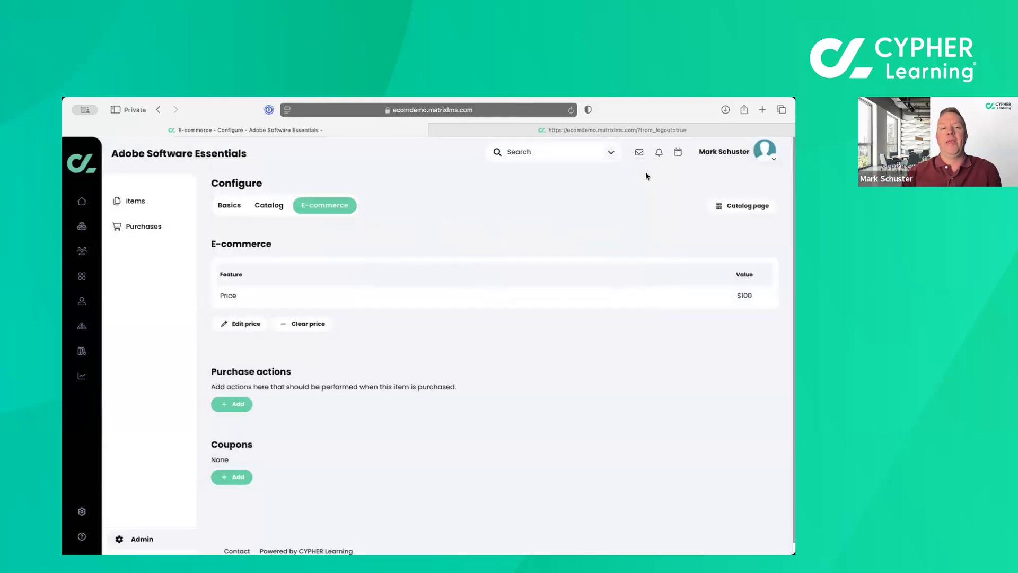
{"action": "left_click", "coordinate": [237, 480]}
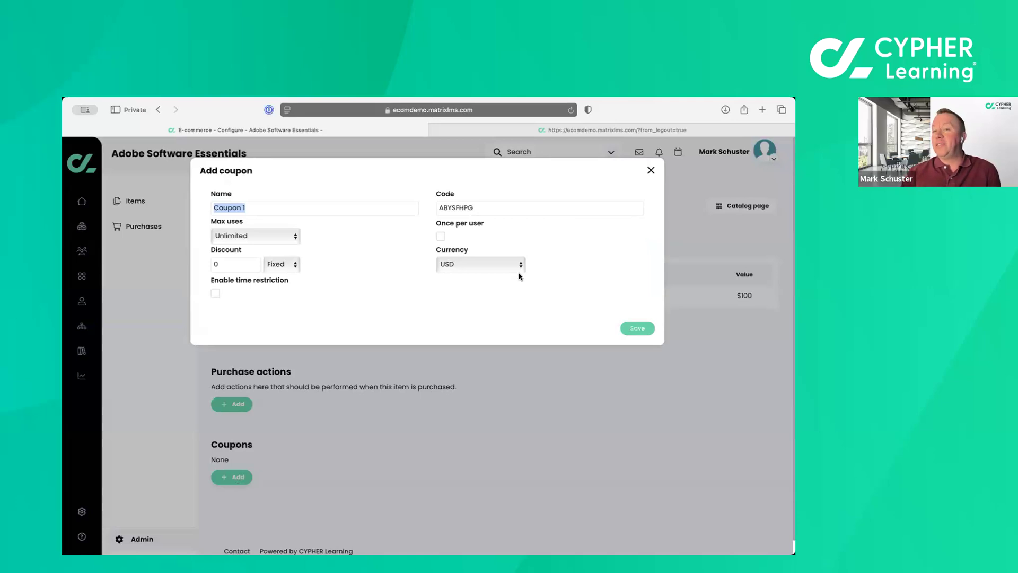
{"action": "left_click", "coordinate": [652, 171]}
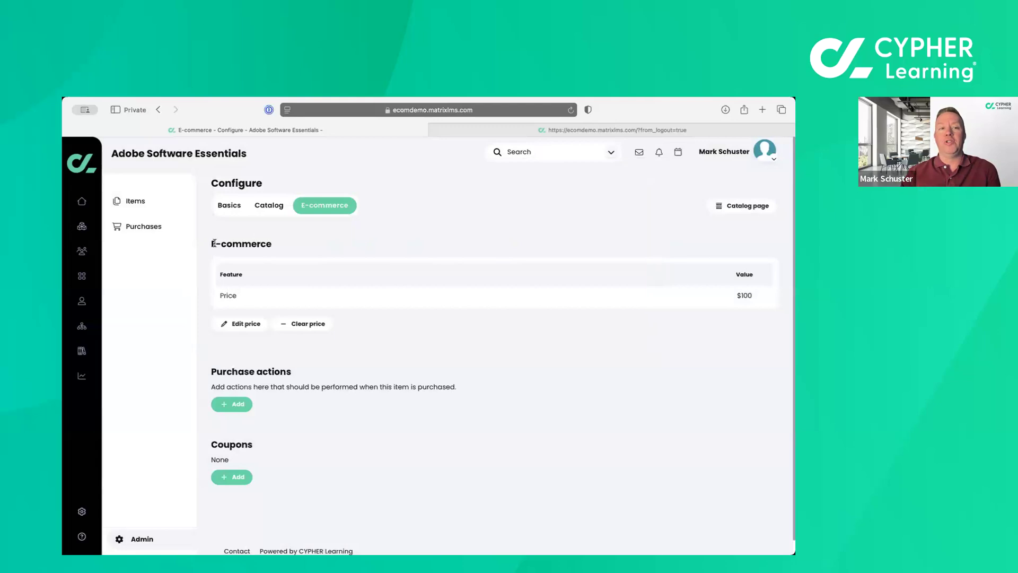
Leave the bundle for the list of subscriptions and create a subscription named New Subscription.
{"action": "left_click", "coordinate": [136, 200]}
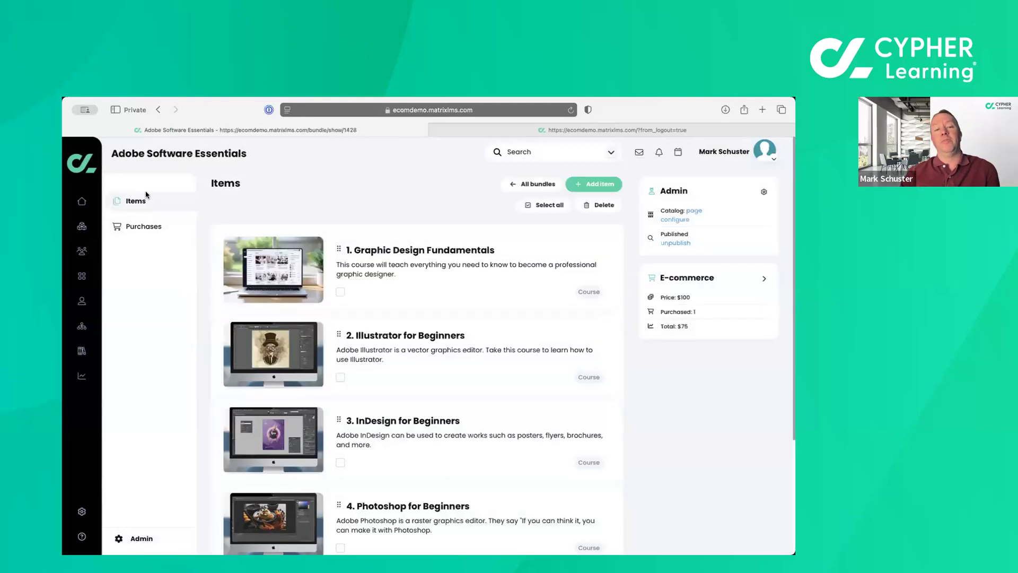
{"action": "left_click", "coordinate": [529, 184]}
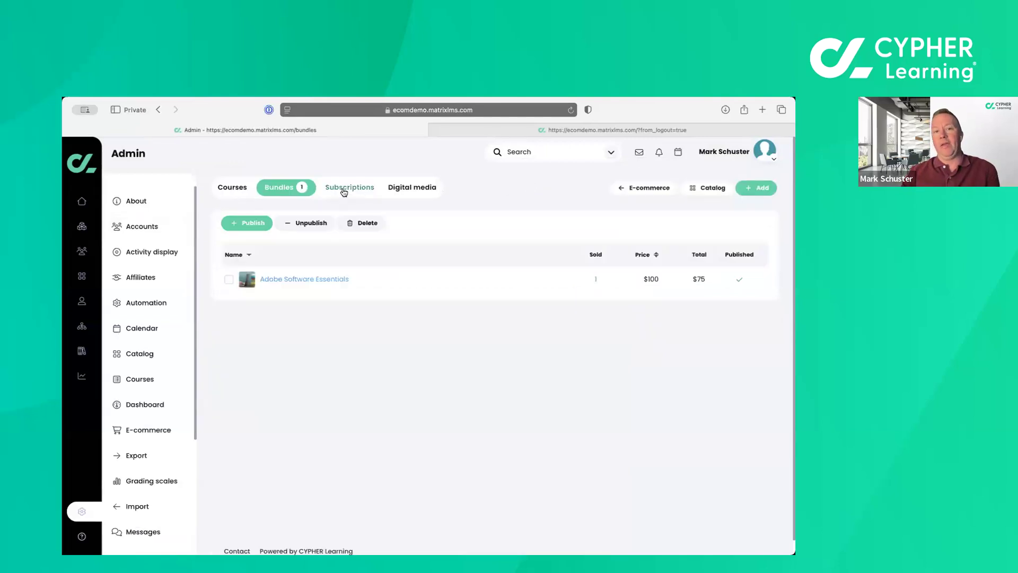
{"action": "left_click", "coordinate": [329, 190]}
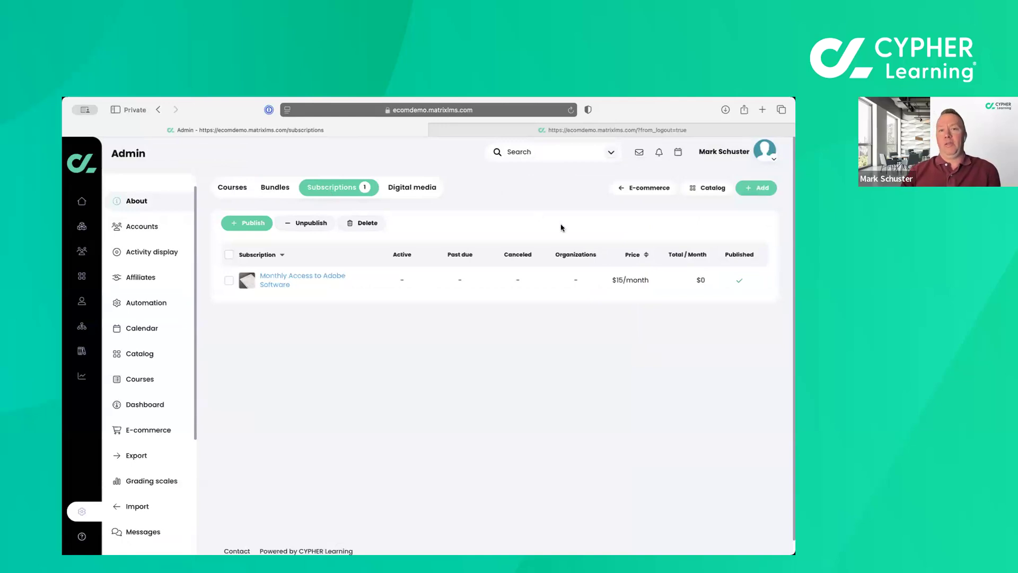
{"action": "left_click", "coordinate": [757, 189]}
{"action": "type", "text": "New Subscription"}
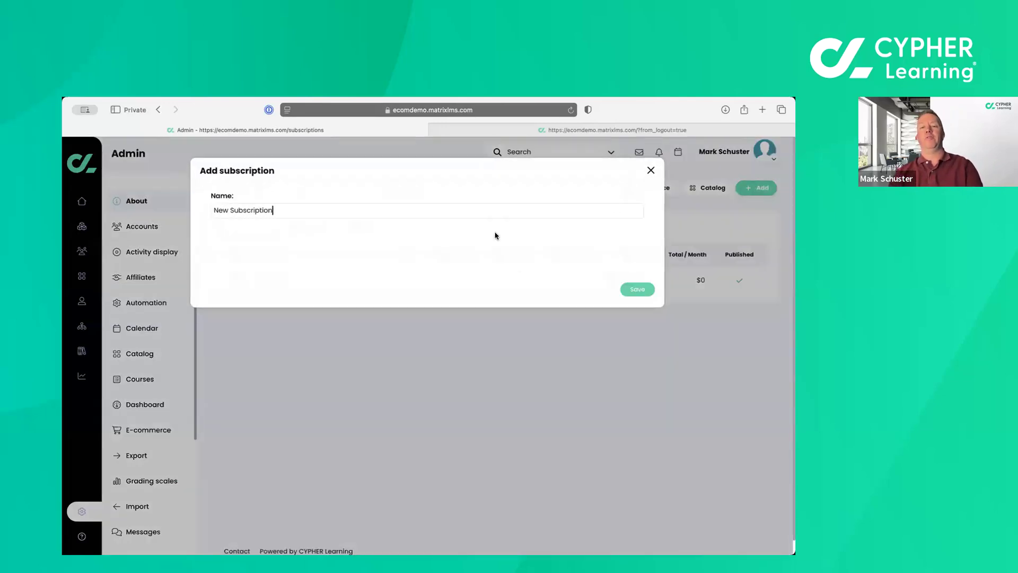
{"action": "left_click", "coordinate": [637, 292]}
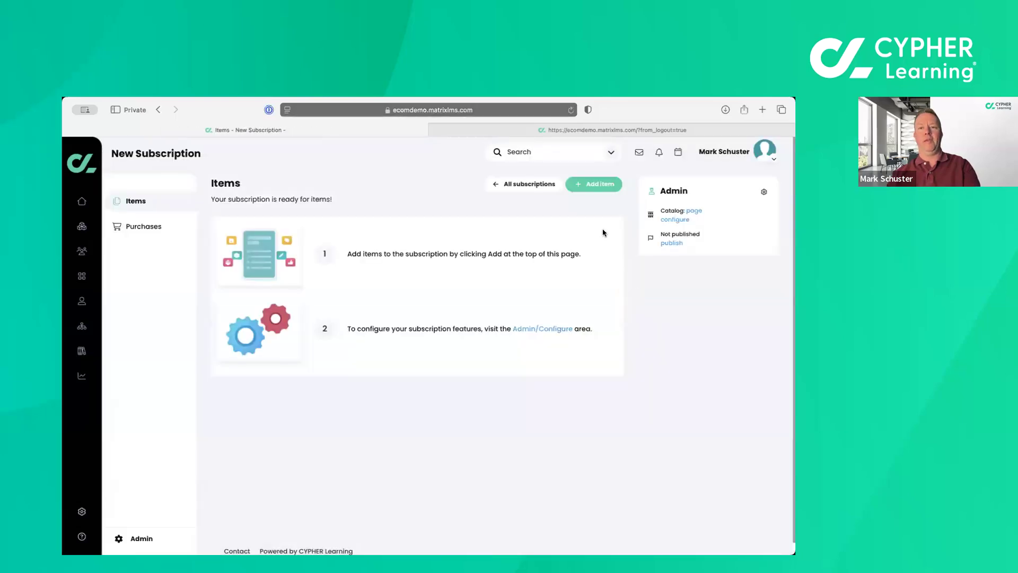
Add the Graphic Design Fundamentals course to the new subscription's items.
{"action": "left_click", "coordinate": [597, 186]}
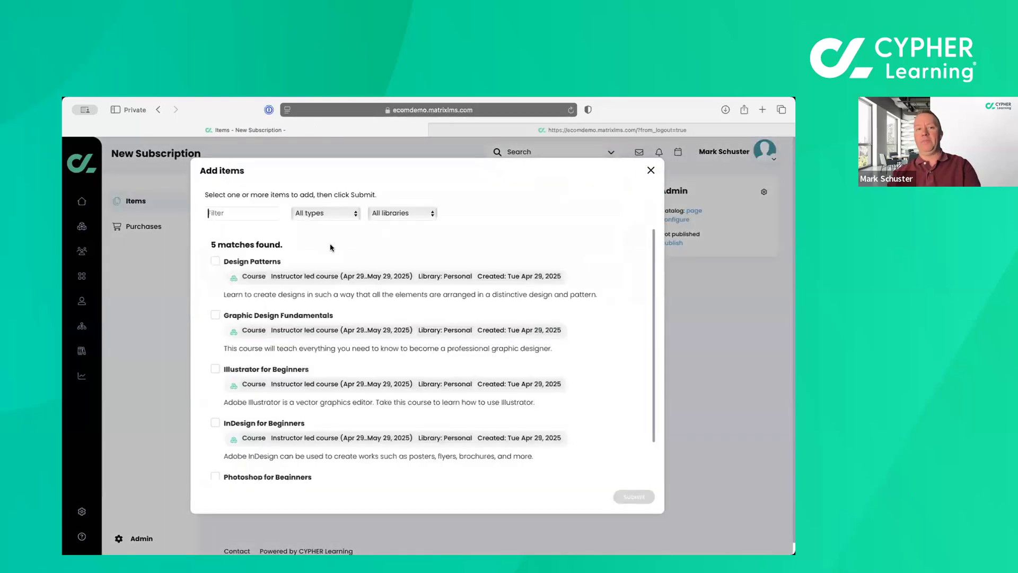
{"action": "left_click", "coordinate": [216, 316]}
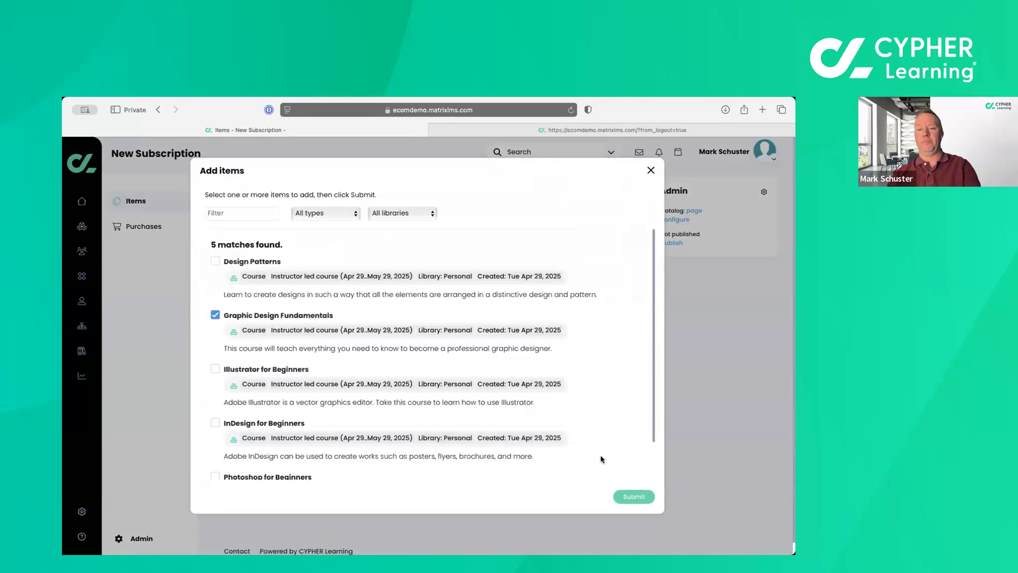
{"action": "left_click", "coordinate": [635, 497]}
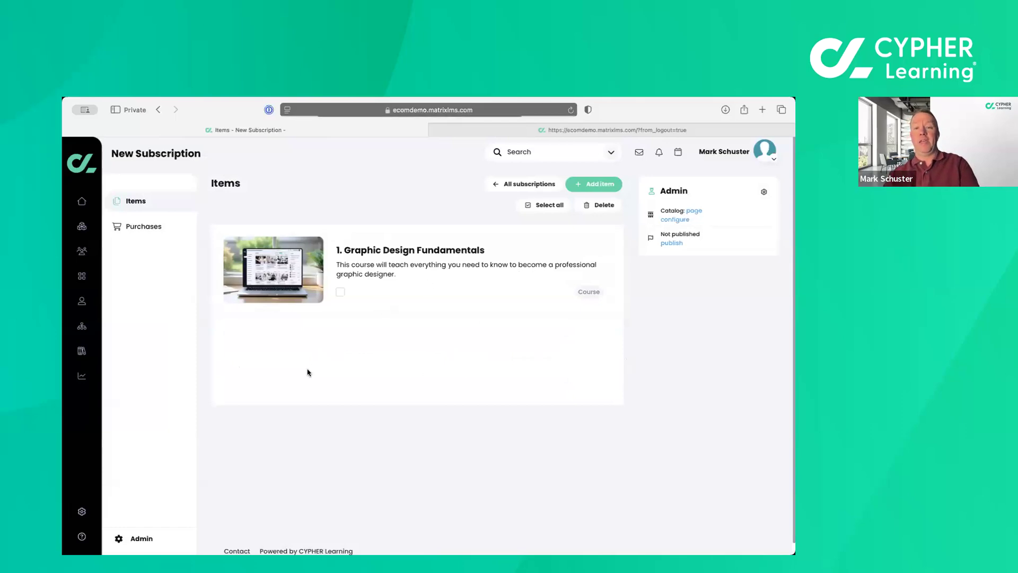
Enable Publish in the new subscription's catalog configuration and look over its category, visibility and SEO settings.
{"action": "left_click", "coordinate": [140, 538]}
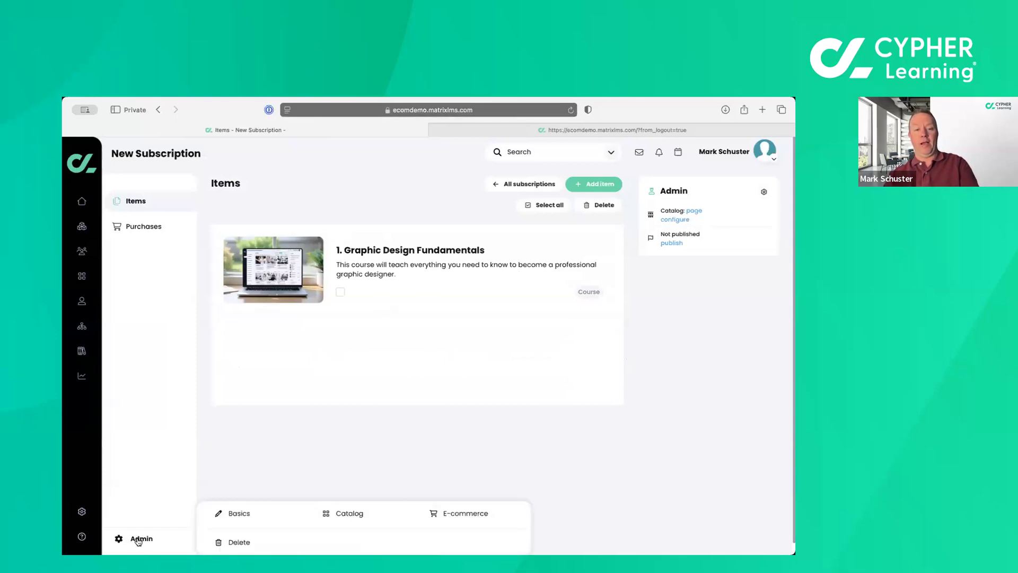
{"action": "left_click", "coordinate": [246, 519]}
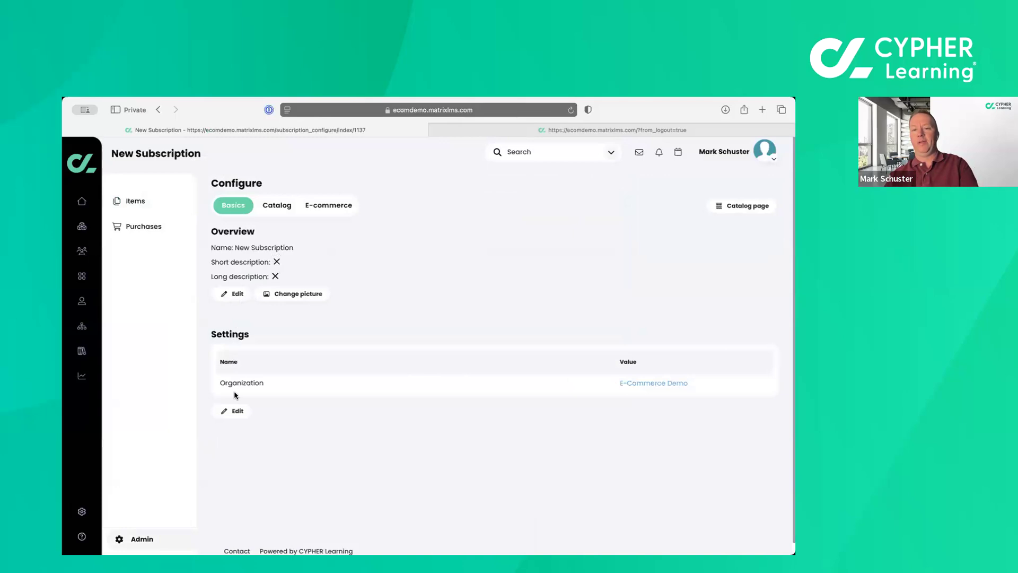
{"action": "left_click", "coordinate": [274, 210]}
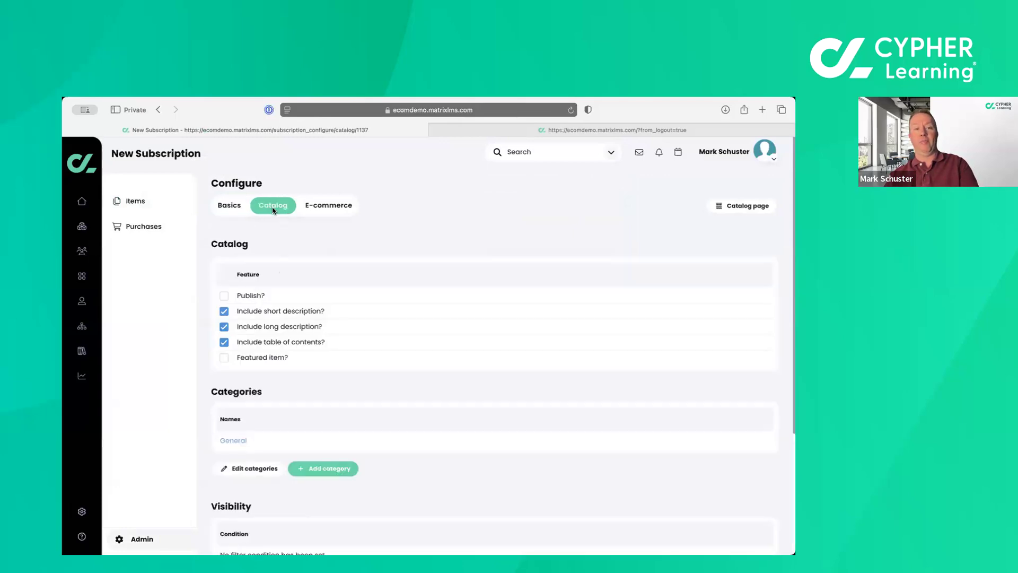
{"action": "left_click", "coordinate": [225, 296]}
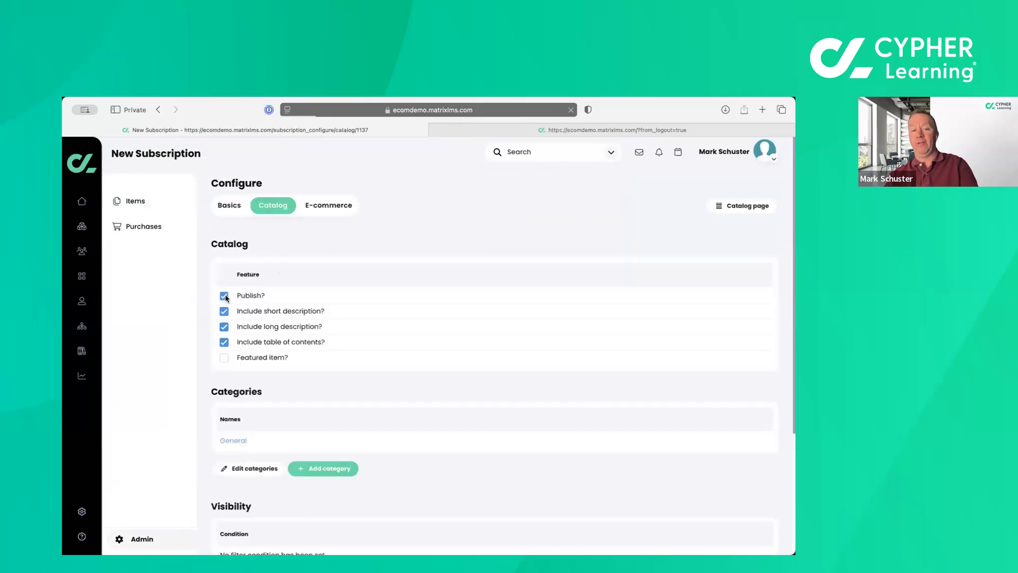
{"action": "scroll", "coordinate": [343, 331], "scroll_direction": "down", "scroll_amount": 5}
{"action": "scroll", "coordinate": [343, 332], "scroll_direction": "down", "scroll_amount": 1}
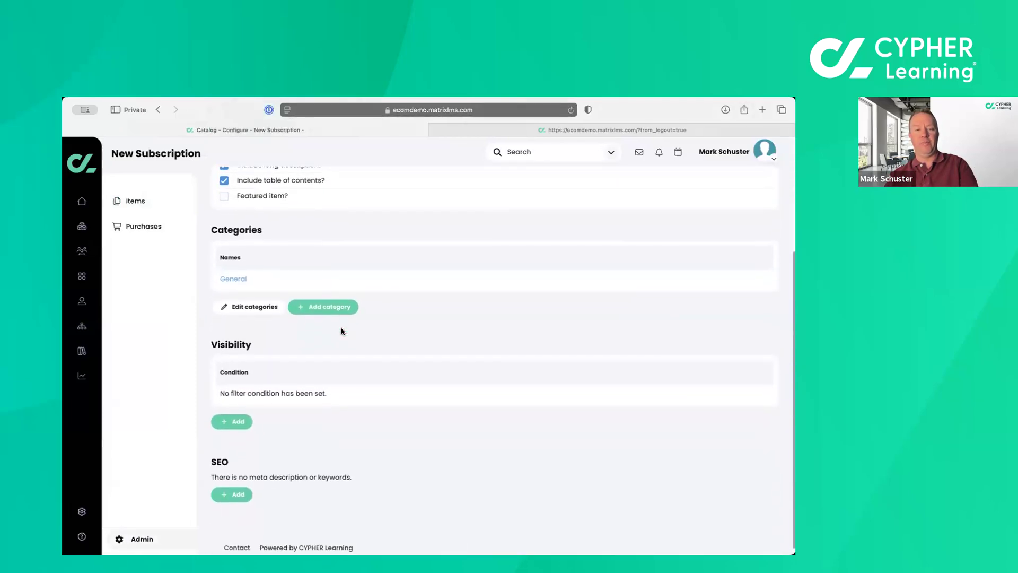
{"action": "scroll", "coordinate": [312, 457], "scroll_direction": "up", "scroll_amount": 6}
Set the new subscription's e-commerce price to $25 per month and view its purchase action, cancel action and coupon sections.
{"action": "left_click", "coordinate": [320, 213]}
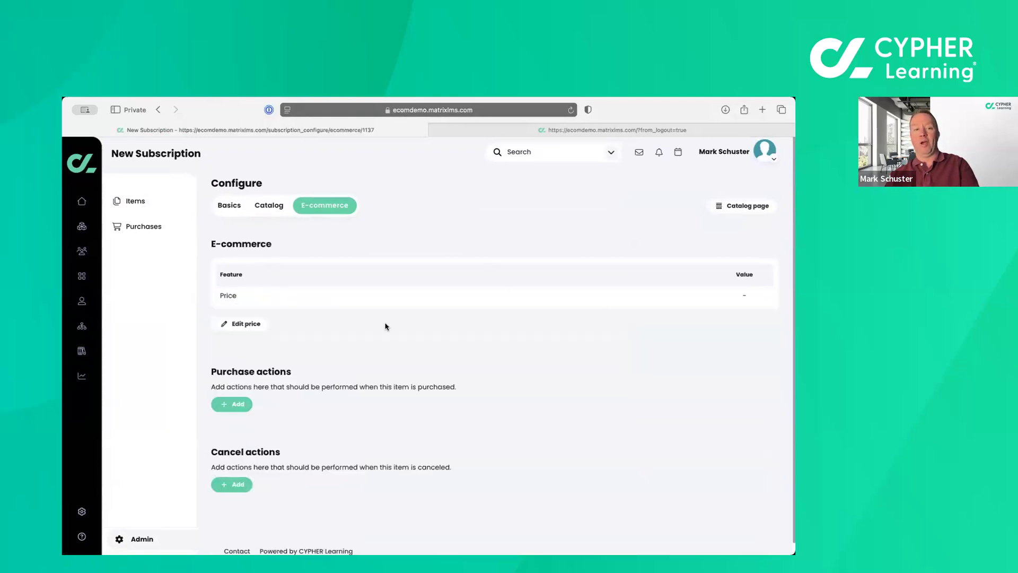
{"action": "left_click", "coordinate": [253, 328]}
{"action": "left_click", "coordinate": [382, 197]}
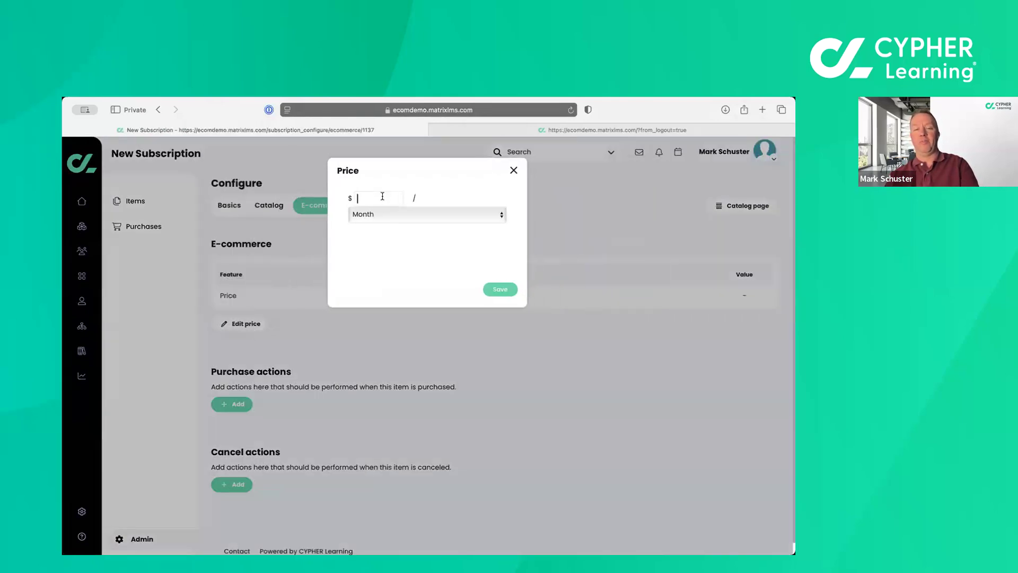
{"action": "type", "text": "25"}
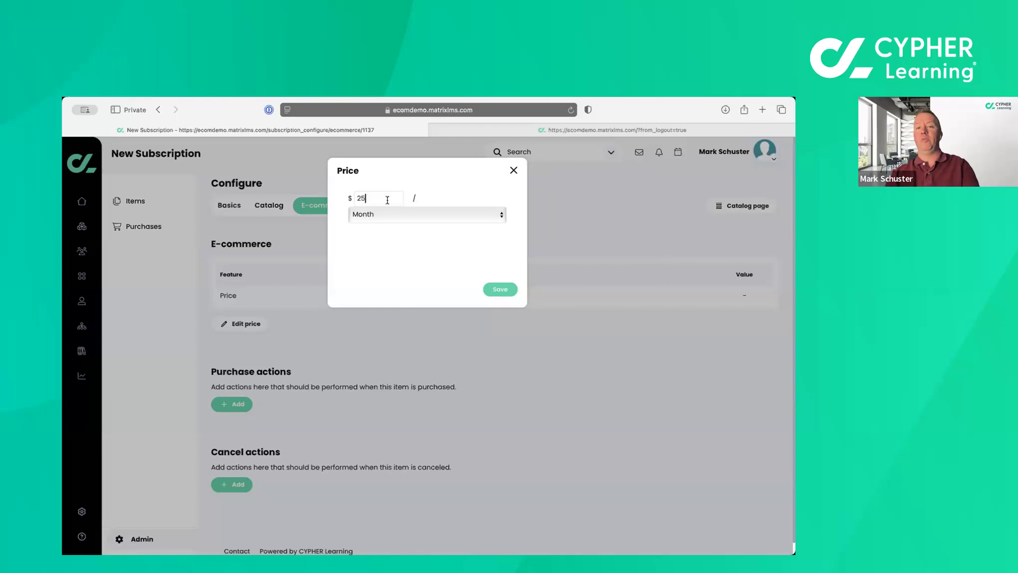
{"action": "left_click", "coordinate": [500, 289]}
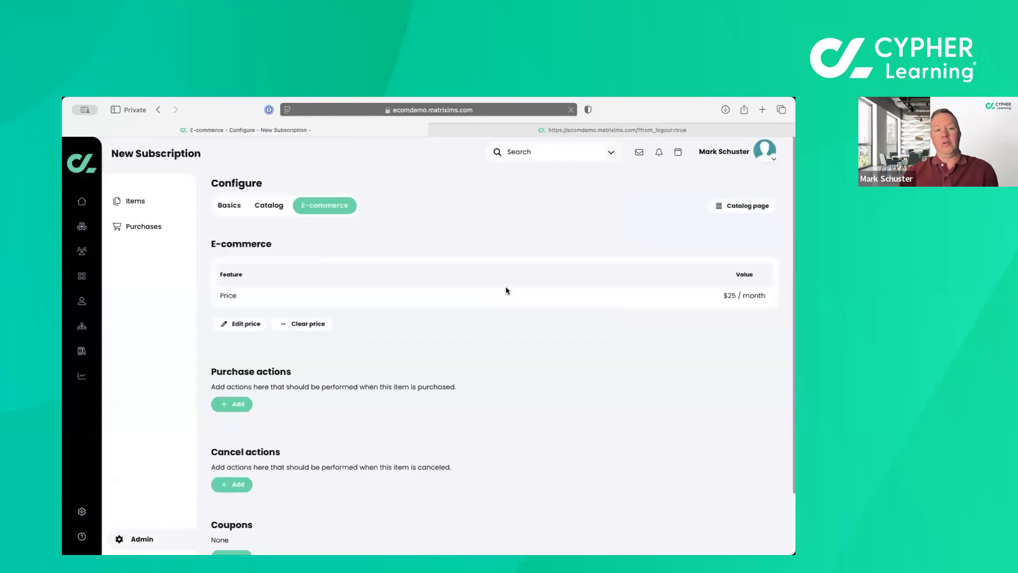
{"action": "scroll", "coordinate": [506, 290], "scroll_direction": "down", "scroll_amount": 3}
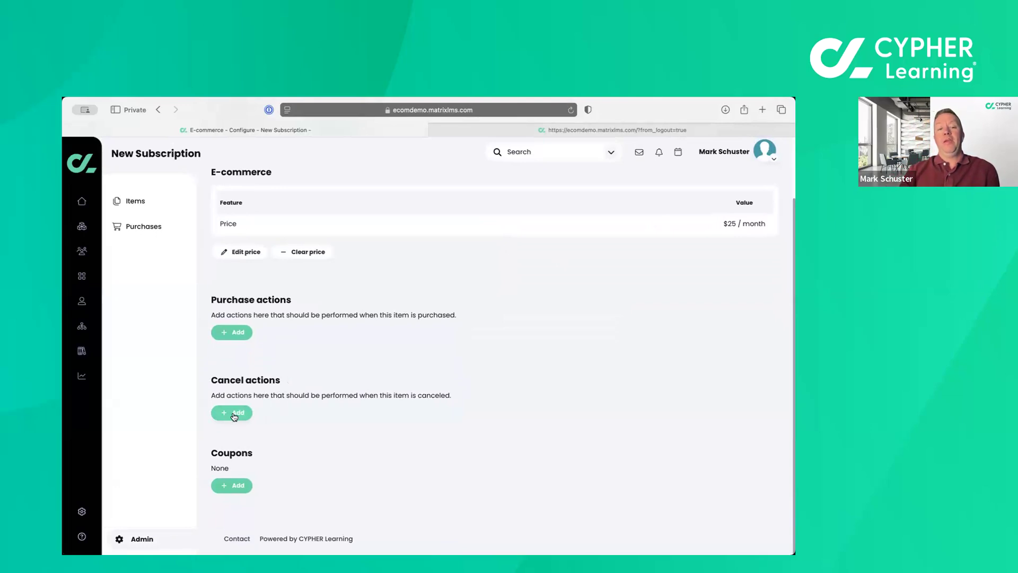
Leave the new subscription's e-commerce configuration for its items and return to the list of all subscriptions.
{"action": "scroll", "coordinate": [412, 384], "scroll_direction": "up", "scroll_amount": 2}
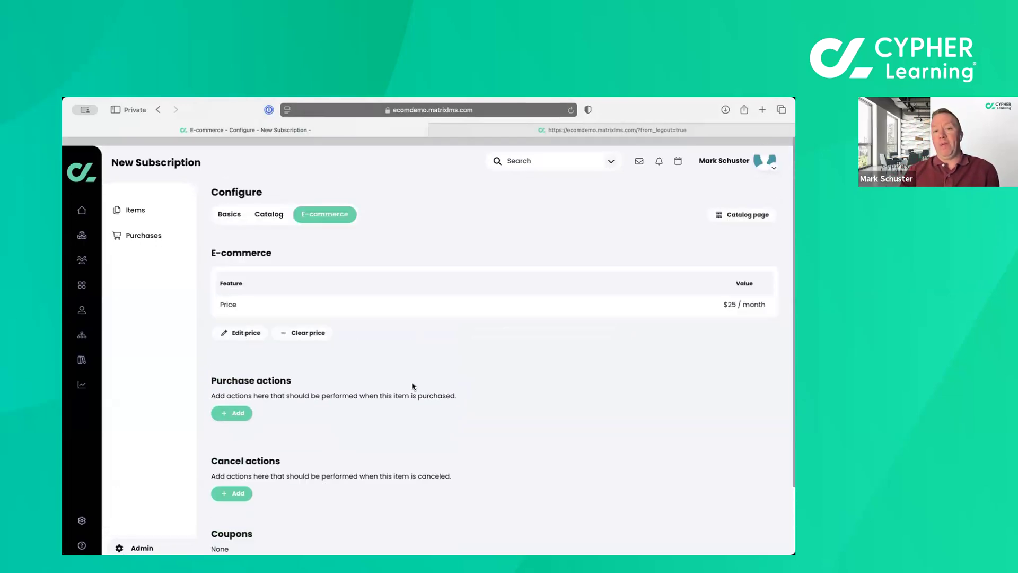
{"action": "scroll", "coordinate": [412, 383], "scroll_direction": "up", "scroll_amount": 1}
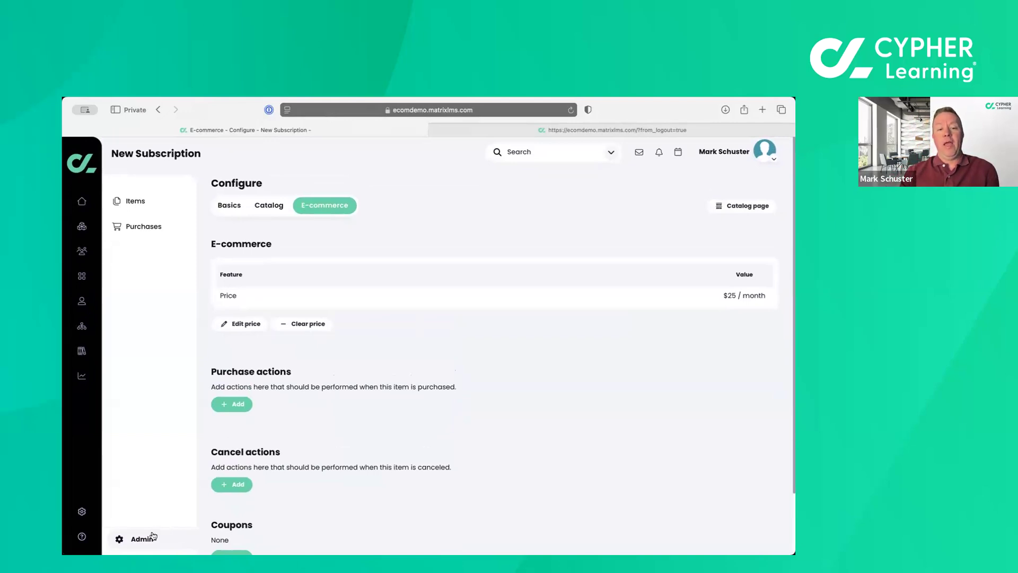
{"action": "left_click", "coordinate": [152, 538]}
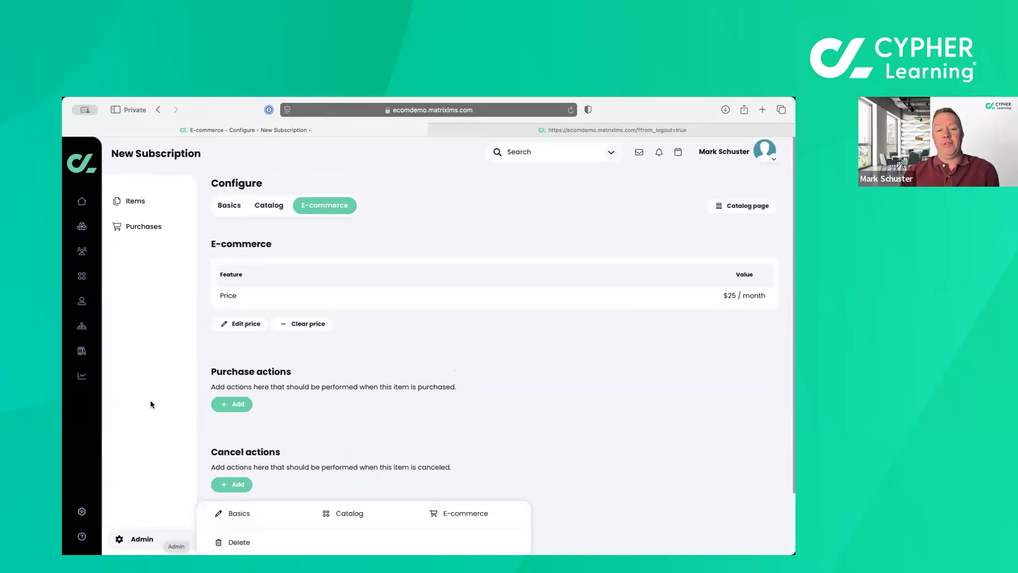
{"action": "left_click", "coordinate": [136, 206]}
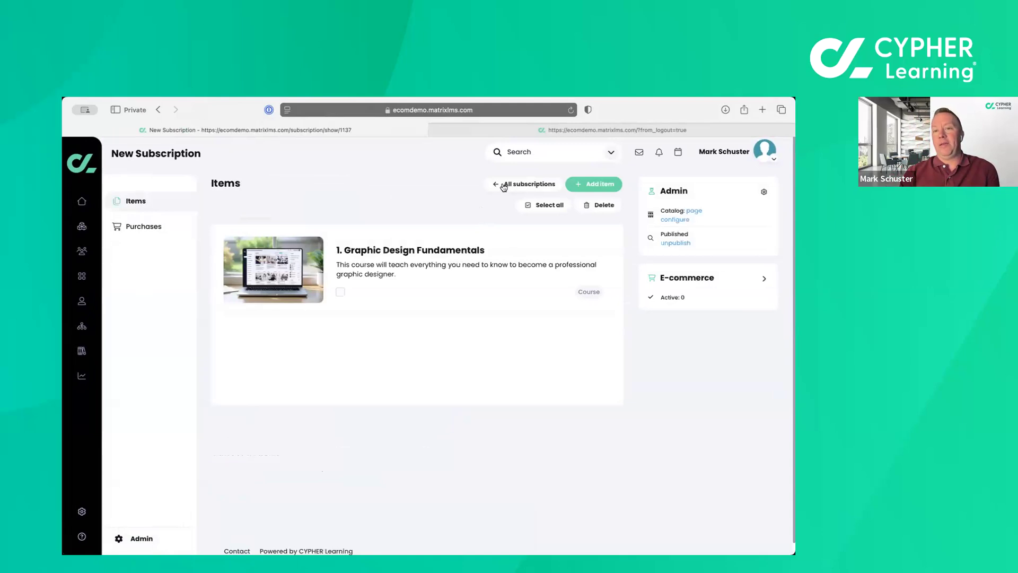
{"action": "left_click", "coordinate": [503, 184]}
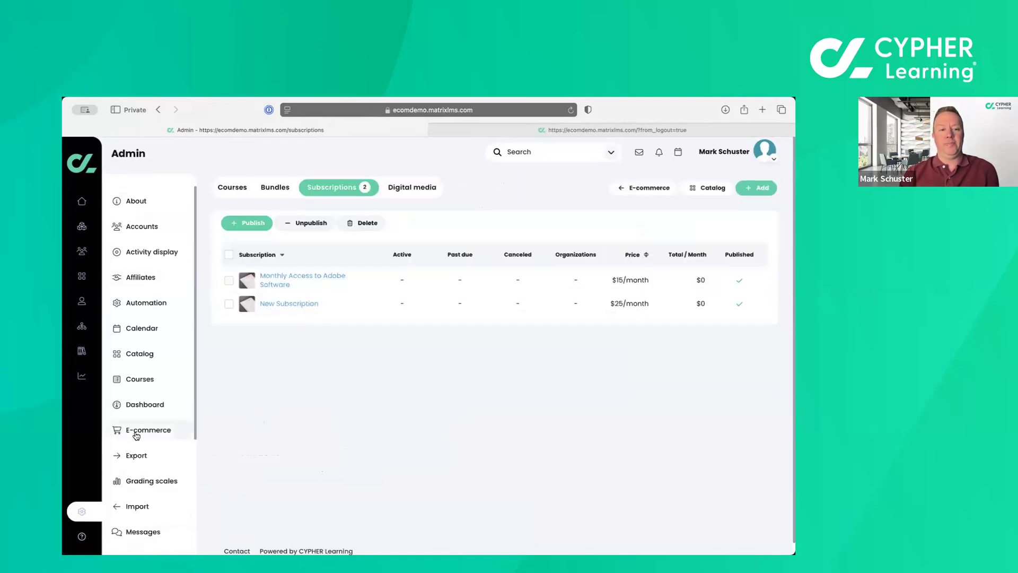
Look over the e-commerce overview's orders, items and configuration sections and open the abandoned cart actions.
{"action": "left_click", "coordinate": [136, 432]}
{"action": "scroll", "coordinate": [321, 411], "scroll_direction": "down", "scroll_amount": 3}
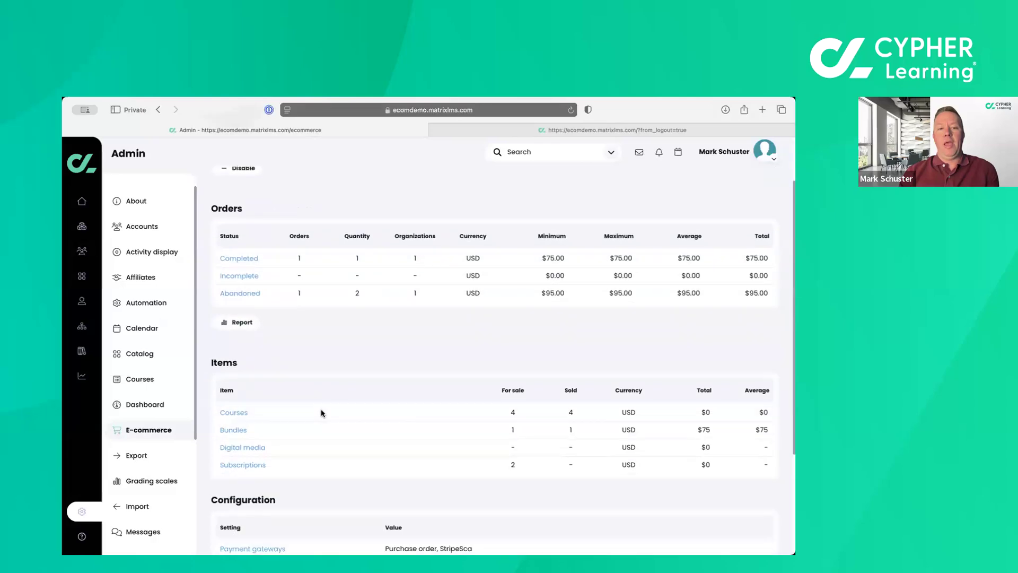
{"action": "scroll", "coordinate": [321, 413], "scroll_direction": "down", "scroll_amount": 2}
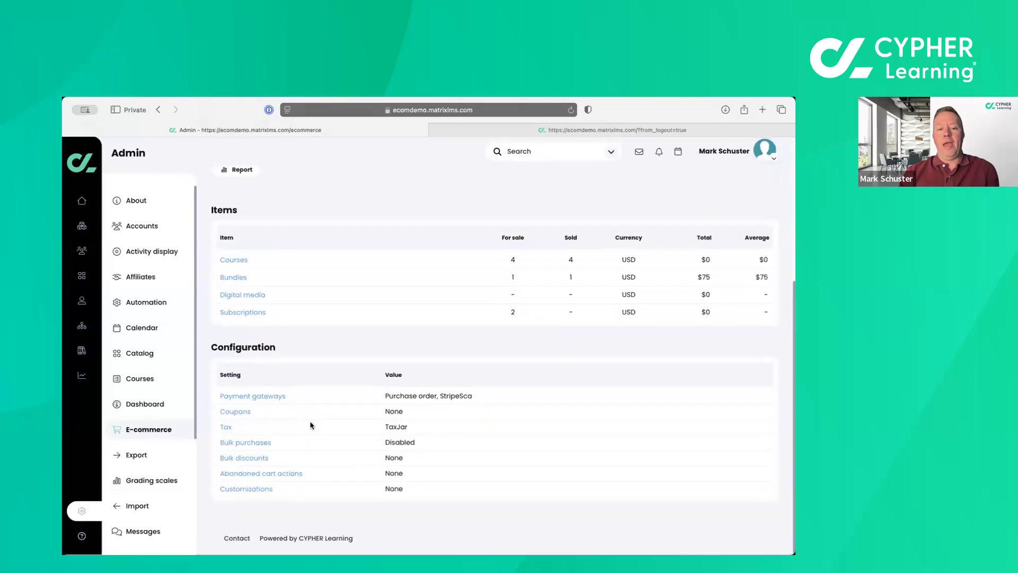
{"action": "left_click", "coordinate": [278, 475]}
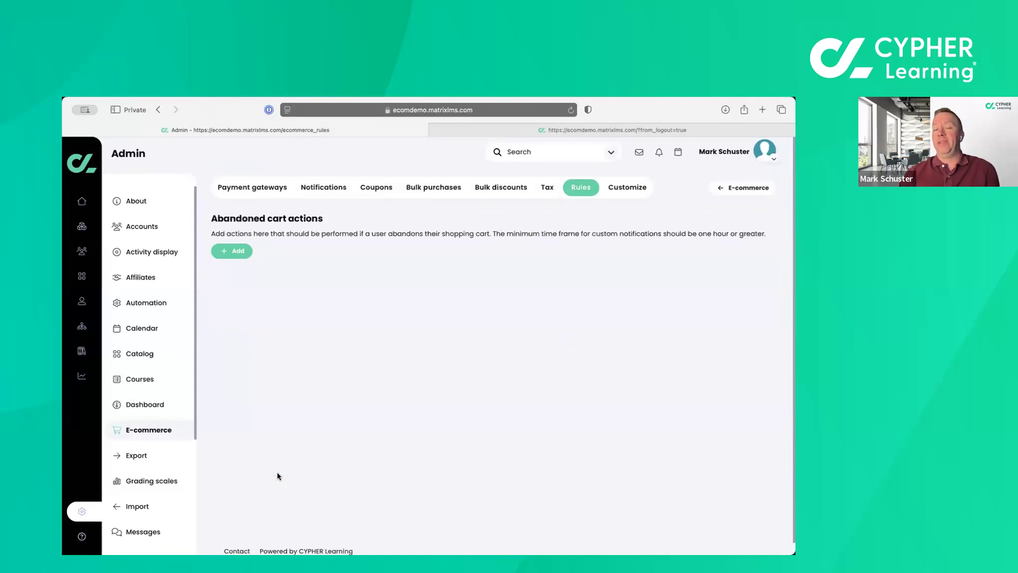
View the Send custom notification form for an abandoned cart action and close it without adding anything.
{"action": "left_click", "coordinate": [228, 254]}
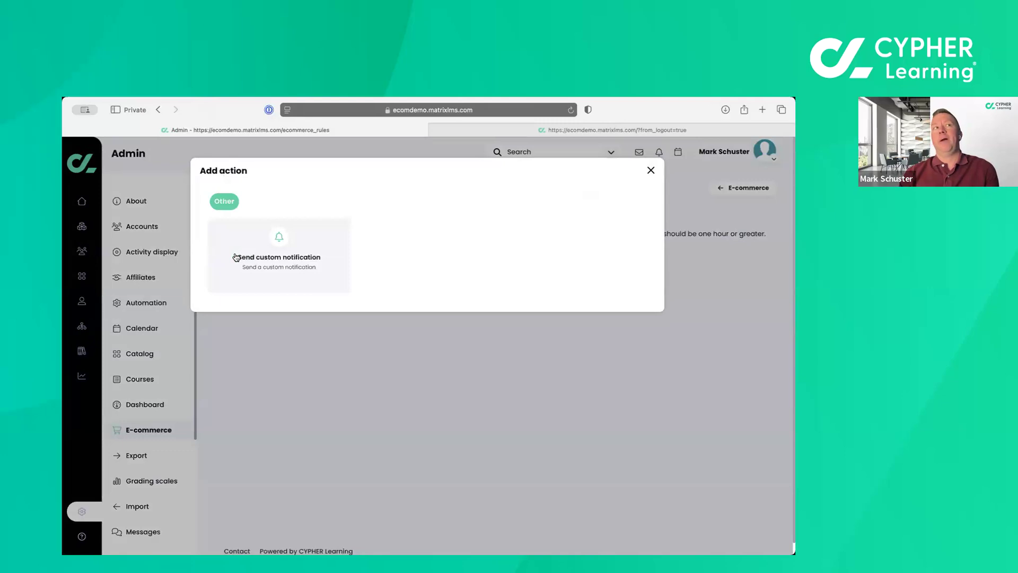
{"action": "left_click", "coordinate": [236, 257]}
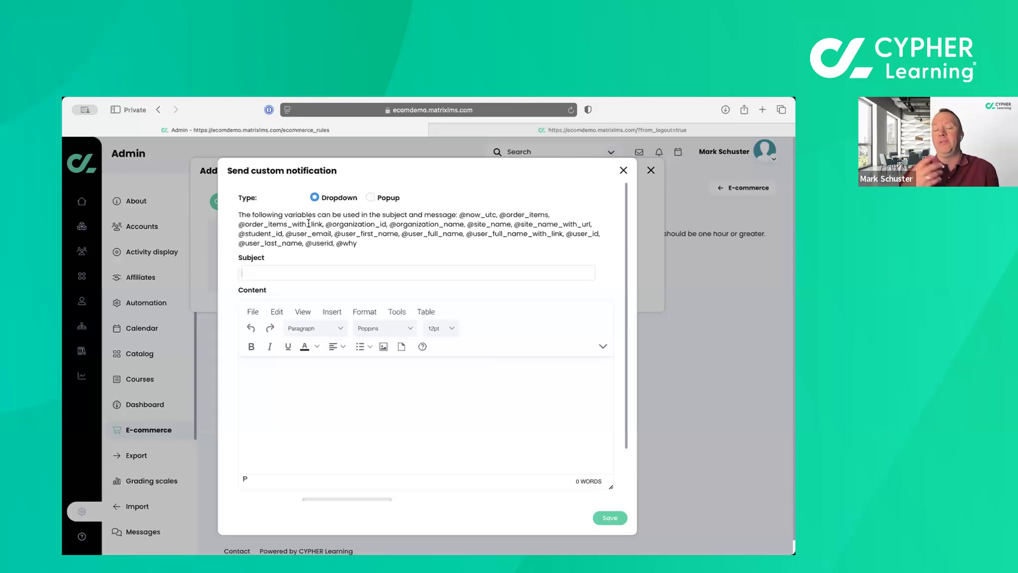
{"action": "left_click", "coordinate": [625, 171]}
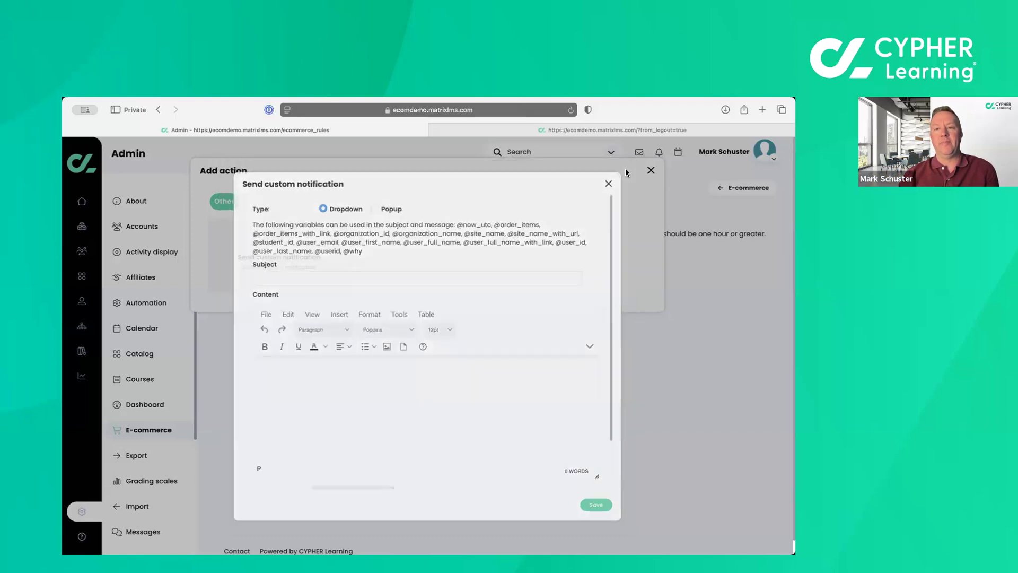
{"action": "left_click", "coordinate": [651, 171]}
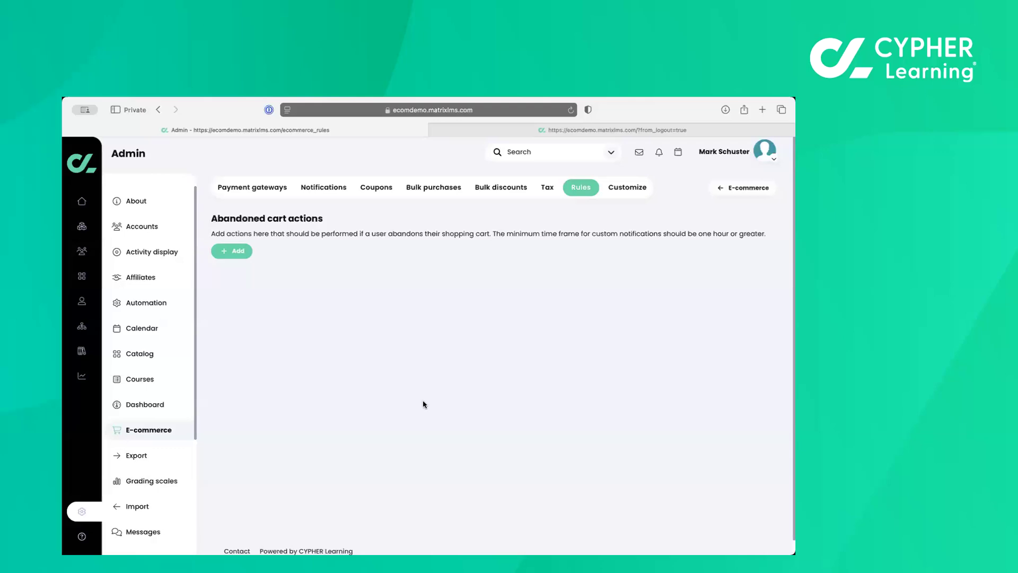
Start a new coupon in the e-commerce settings, try Max uses of 10, set it back to Unlimited, and enable Once per user.
{"action": "left_click", "coordinate": [379, 189]}
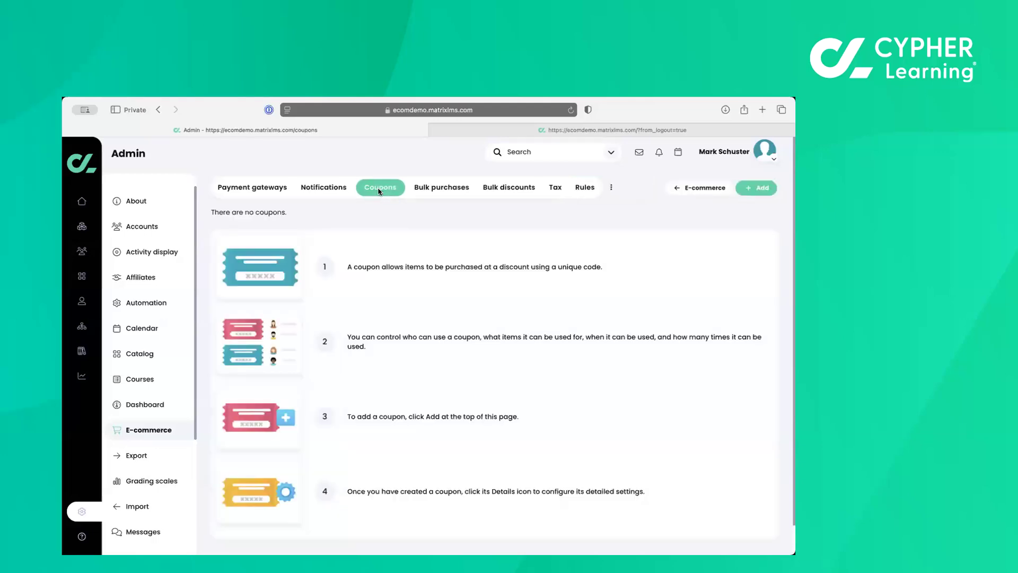
{"action": "left_click", "coordinate": [764, 188]}
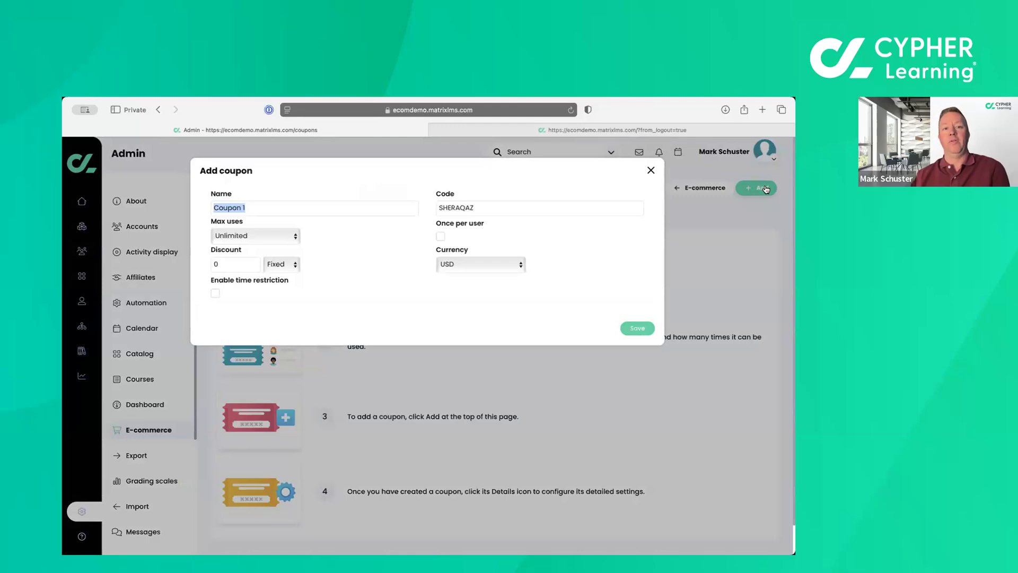
{"action": "left_click", "coordinate": [256, 236]}
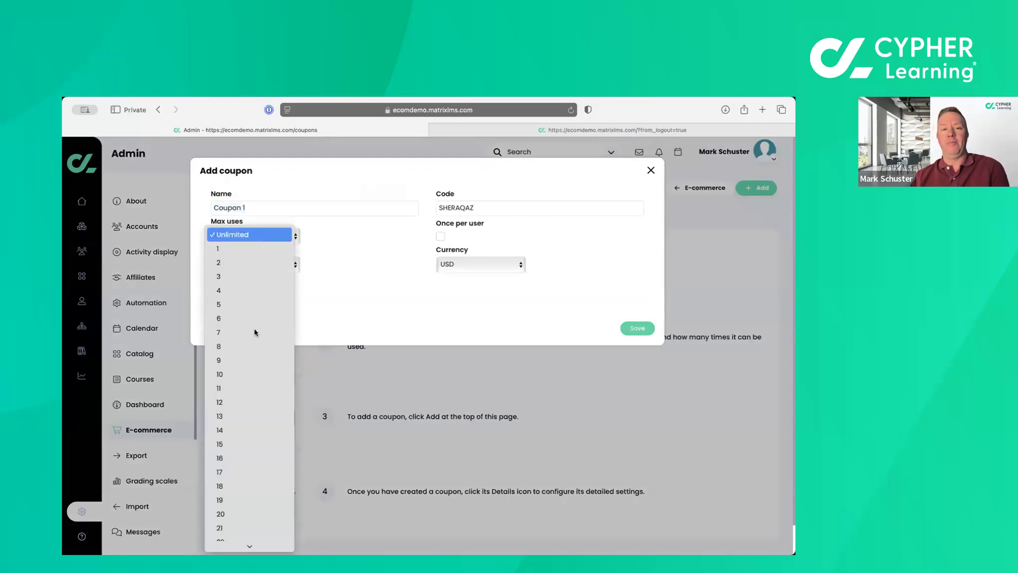
{"action": "left_click", "coordinate": [251, 374]}
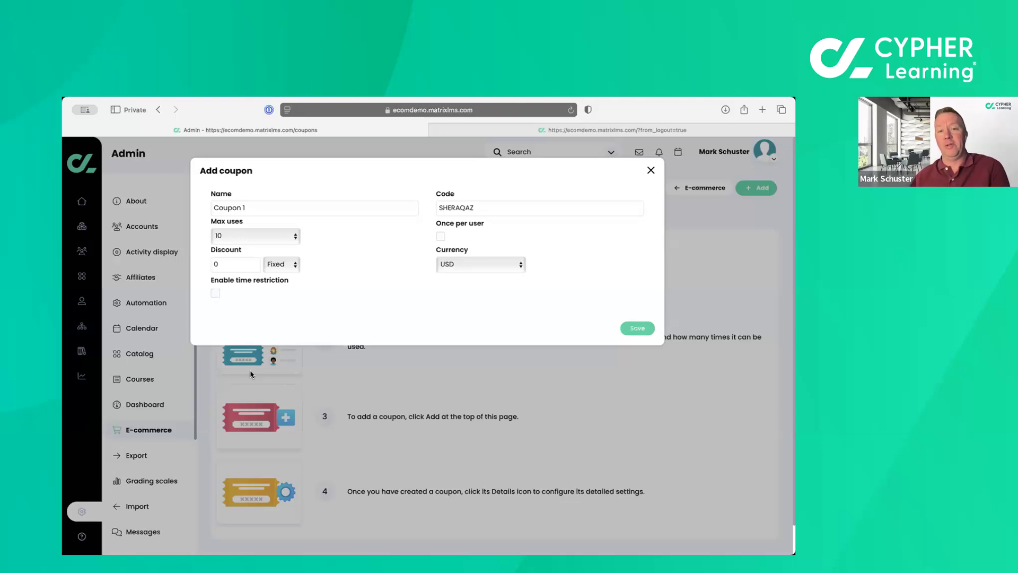
{"action": "left_click", "coordinate": [268, 237]}
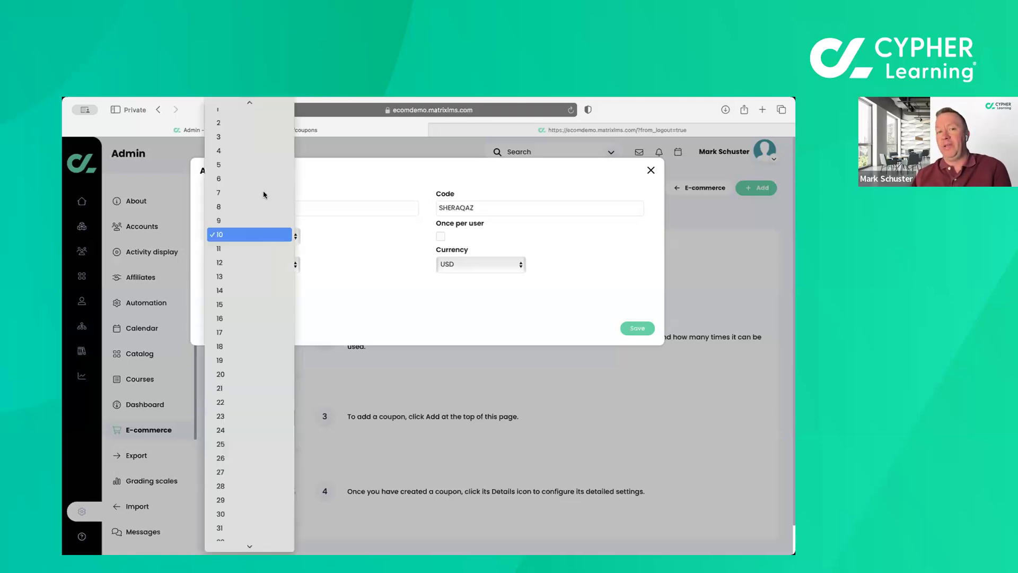
{"action": "left_click", "coordinate": [252, 107]}
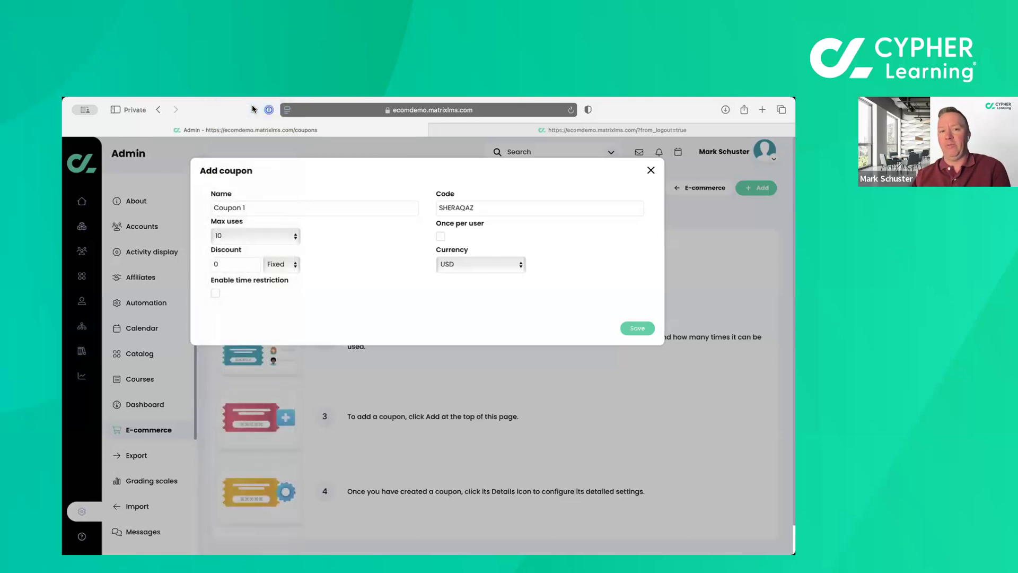
{"action": "left_click", "coordinate": [440, 240]}
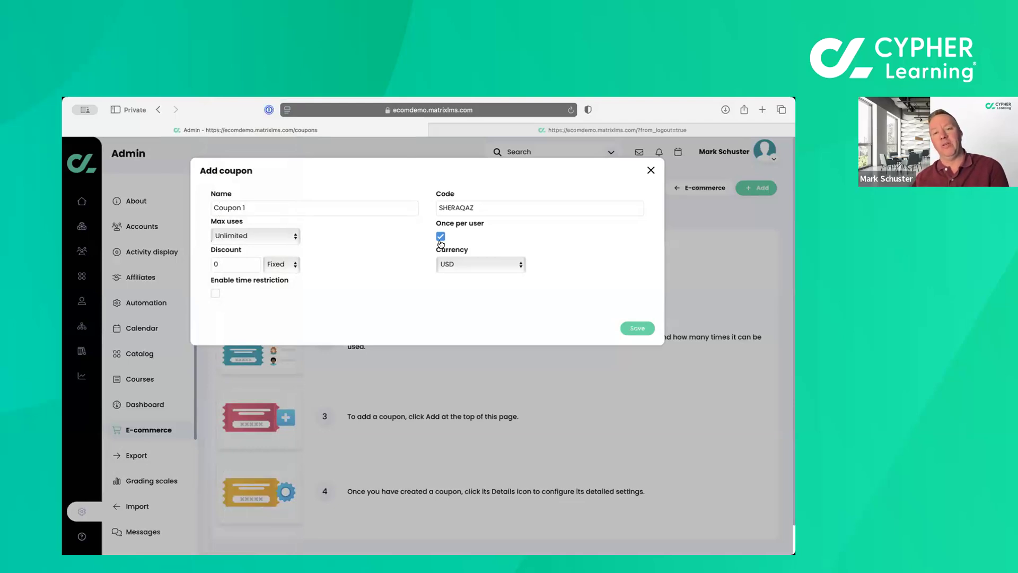
Set the coupon's discount to 10, try the percentage type, and return it to Fixed.
{"action": "double_click", "coordinate": [245, 264]}
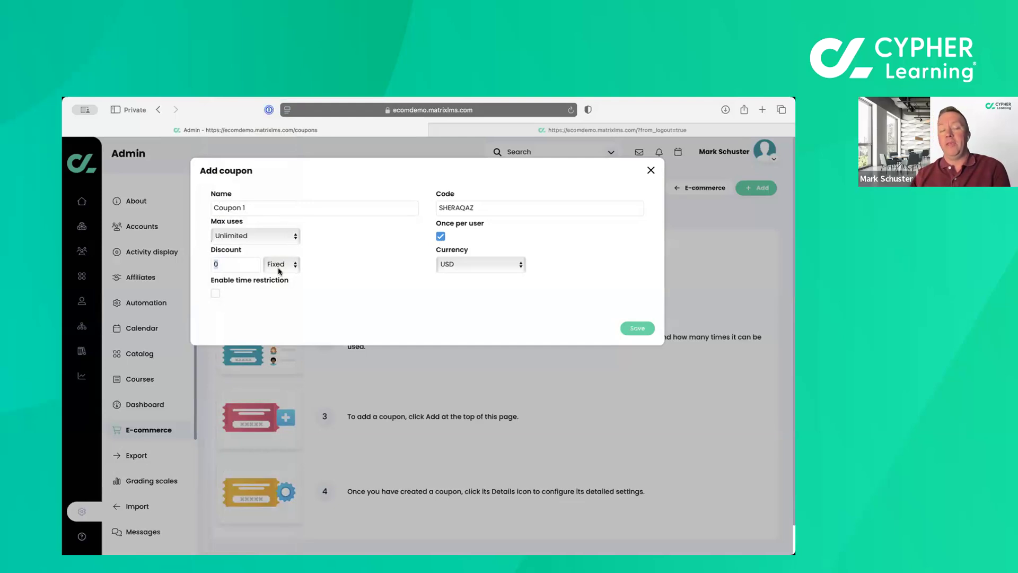
{"action": "type", "text": "10"}
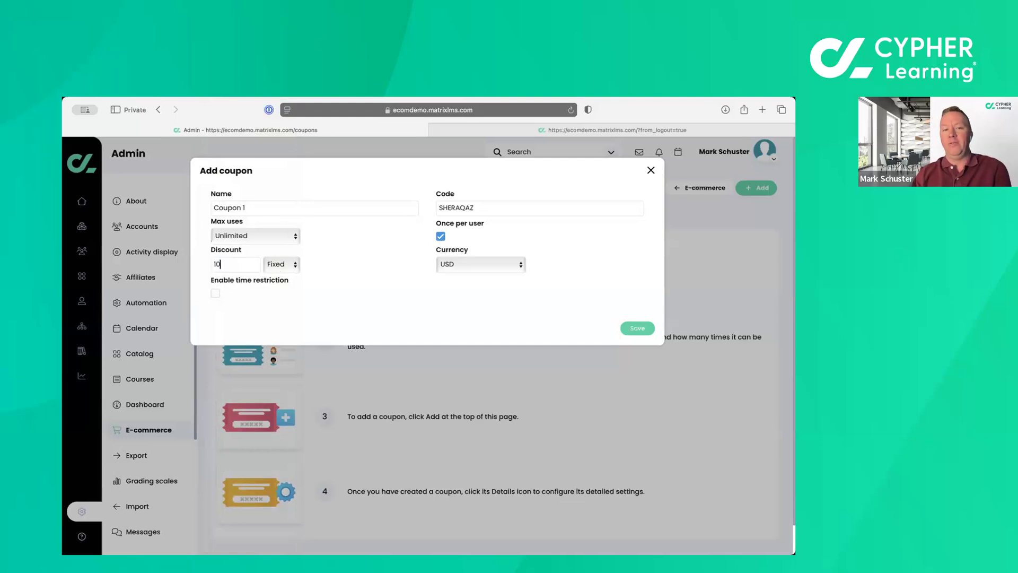
{"action": "left_click", "coordinate": [287, 269]}
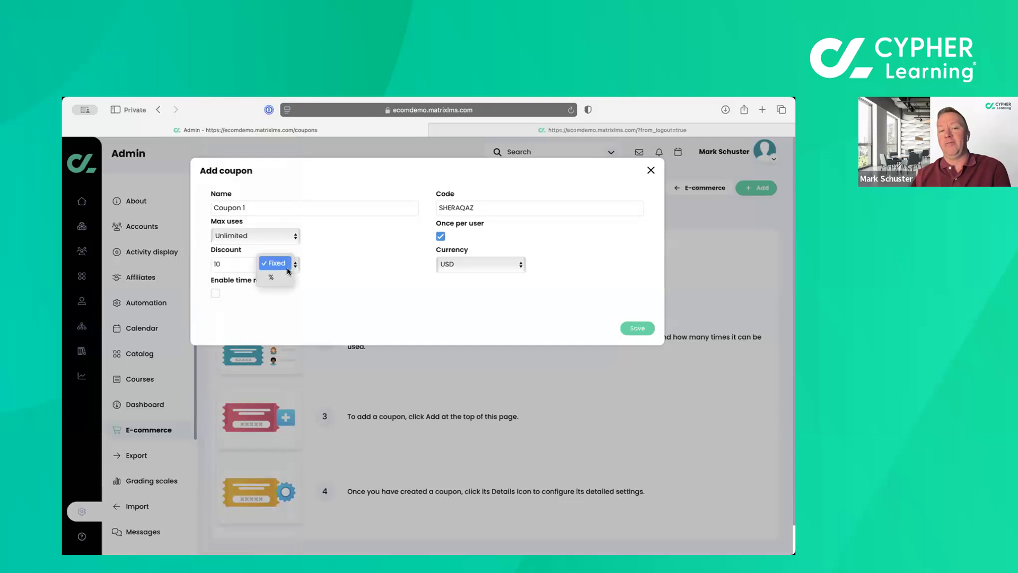
{"action": "left_click", "coordinate": [281, 275]}
{"action": "left_click", "coordinate": [276, 265]}
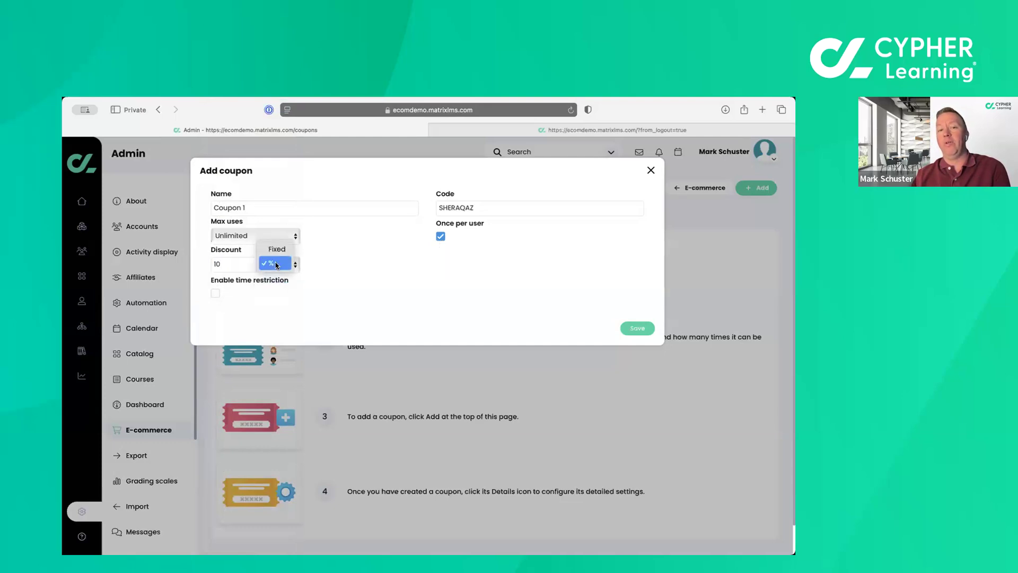
{"action": "left_click", "coordinate": [279, 256]}
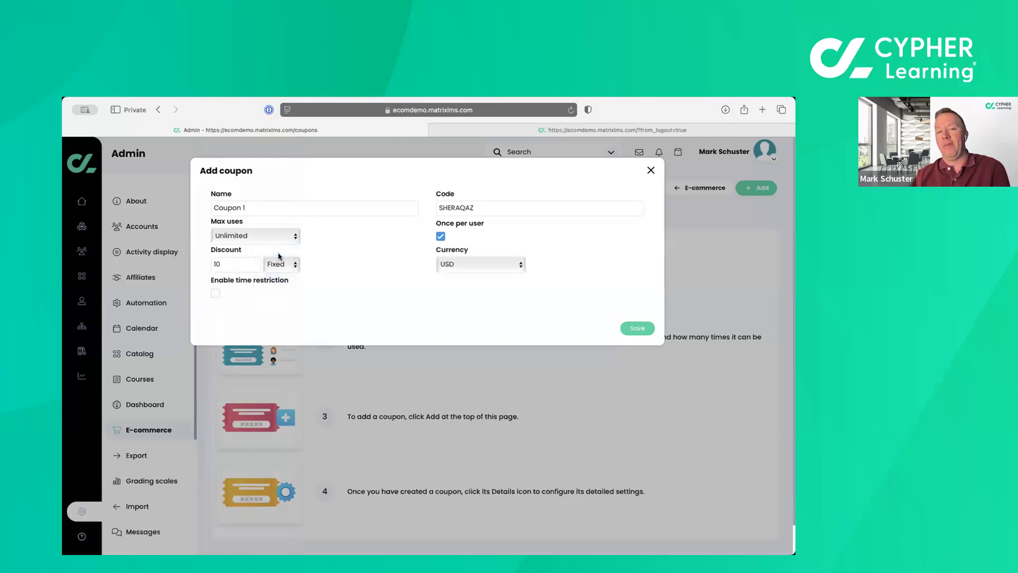
Look through the coupon's currency options, enable its time restriction, and close the form without saving.
{"action": "left_click", "coordinate": [461, 266]}
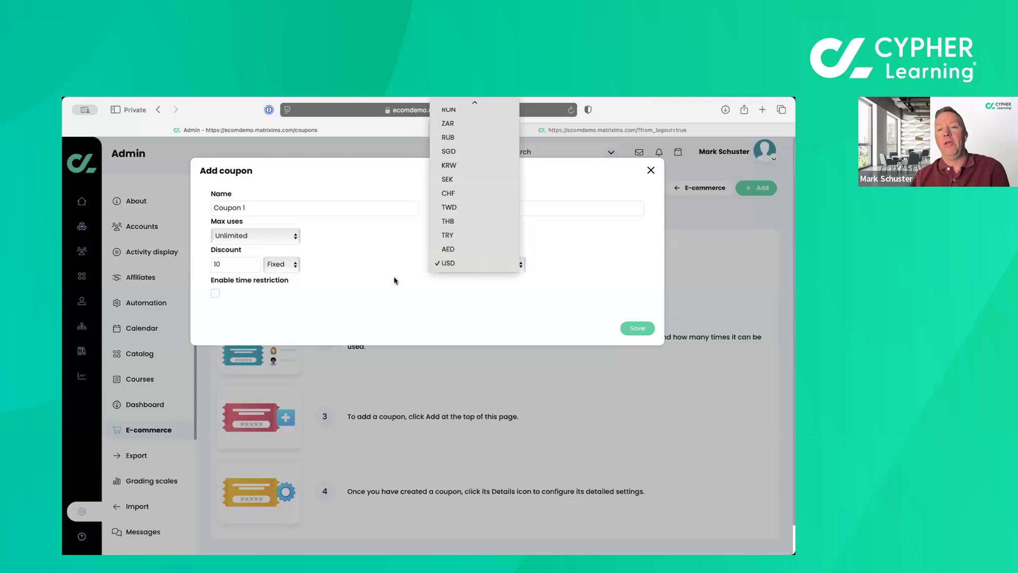
{"action": "scroll", "coordinate": [462, 208], "scroll_direction": "up", "scroll_amount": 10}
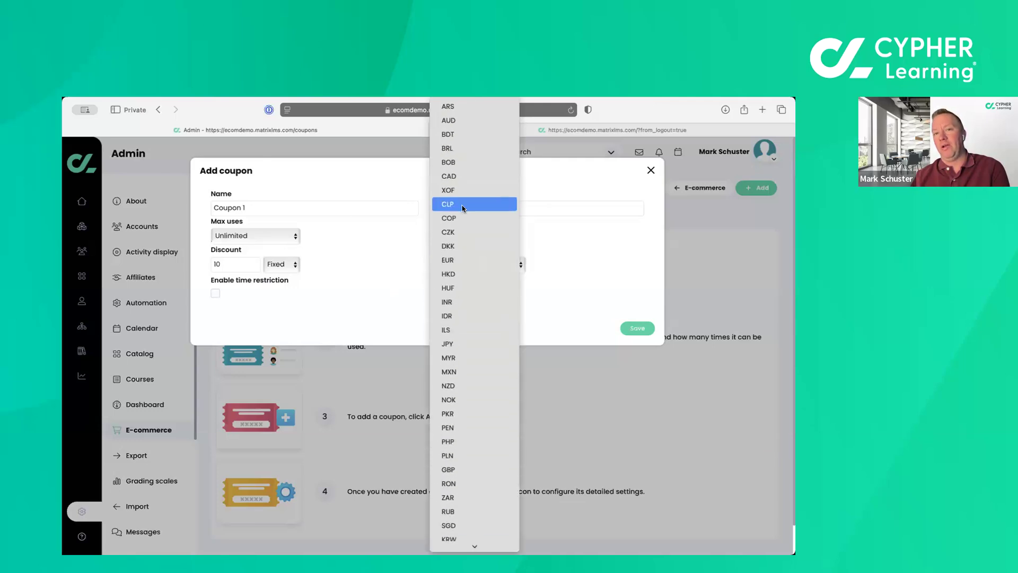
{"action": "left_click", "coordinate": [380, 251]}
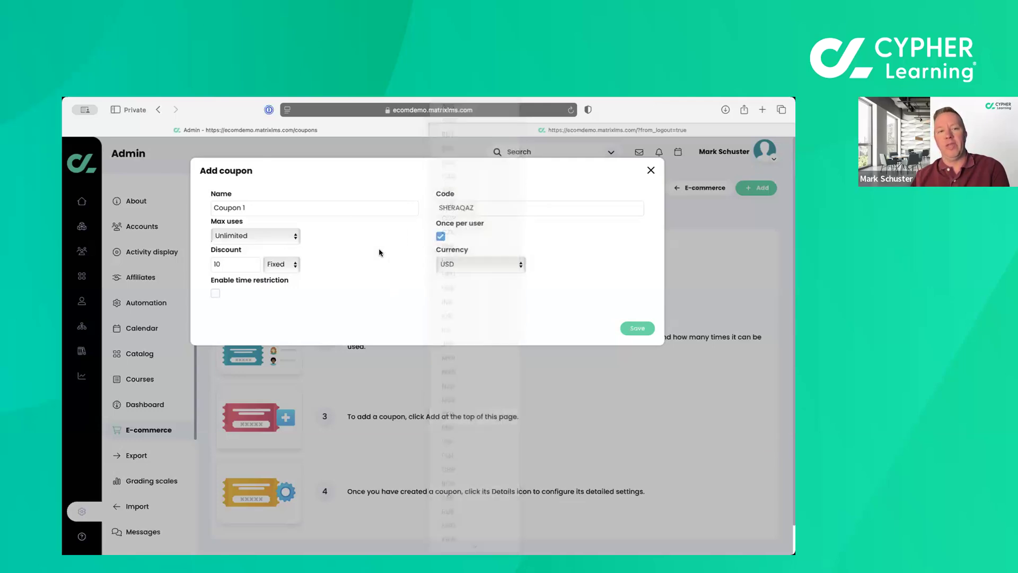
{"action": "left_click", "coordinate": [215, 295]}
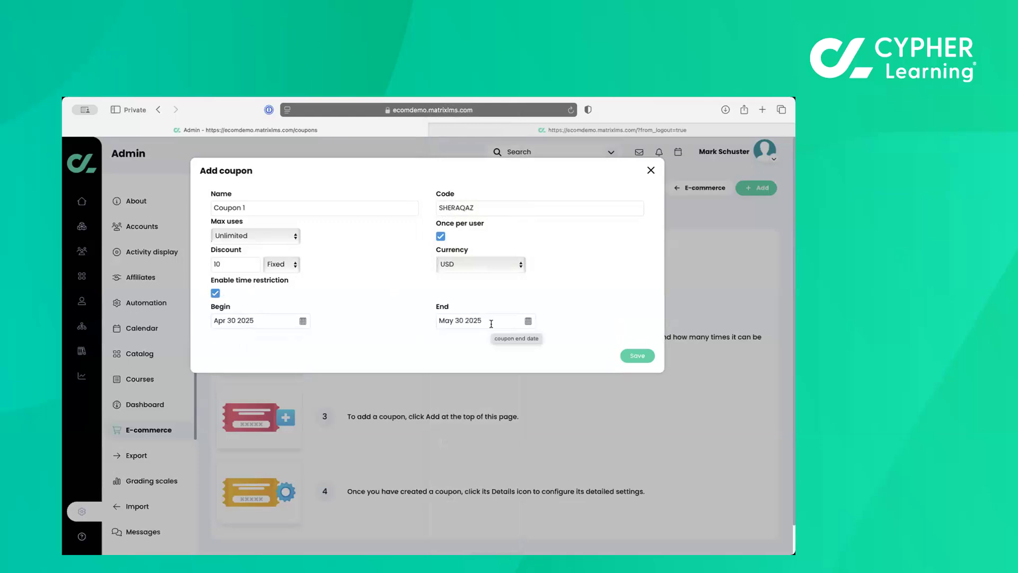
{"action": "left_click", "coordinate": [651, 170]}
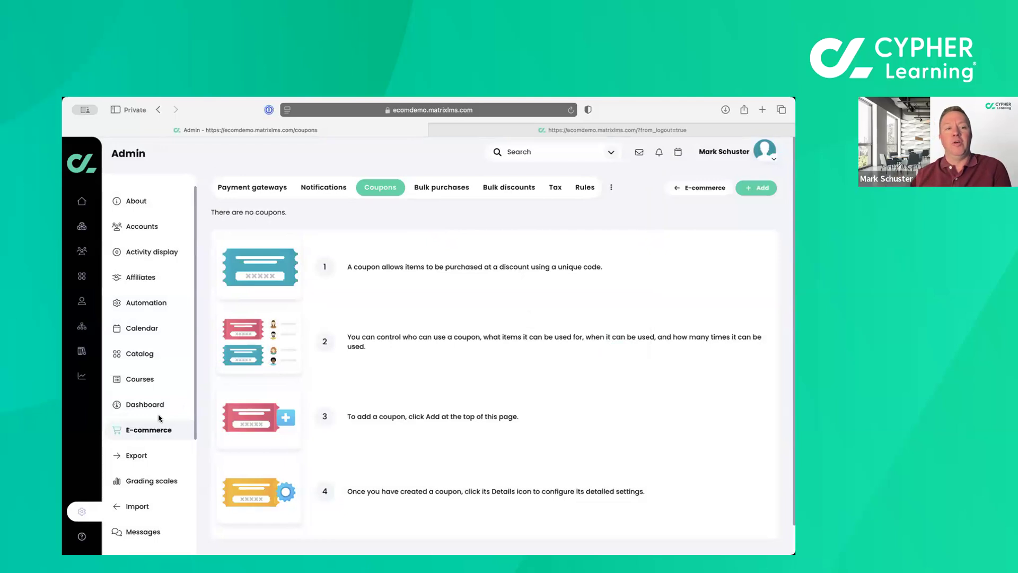
Open the Design Patterns course and view its purchases.
{"action": "mouse_move", "coordinate": [84, 227]}
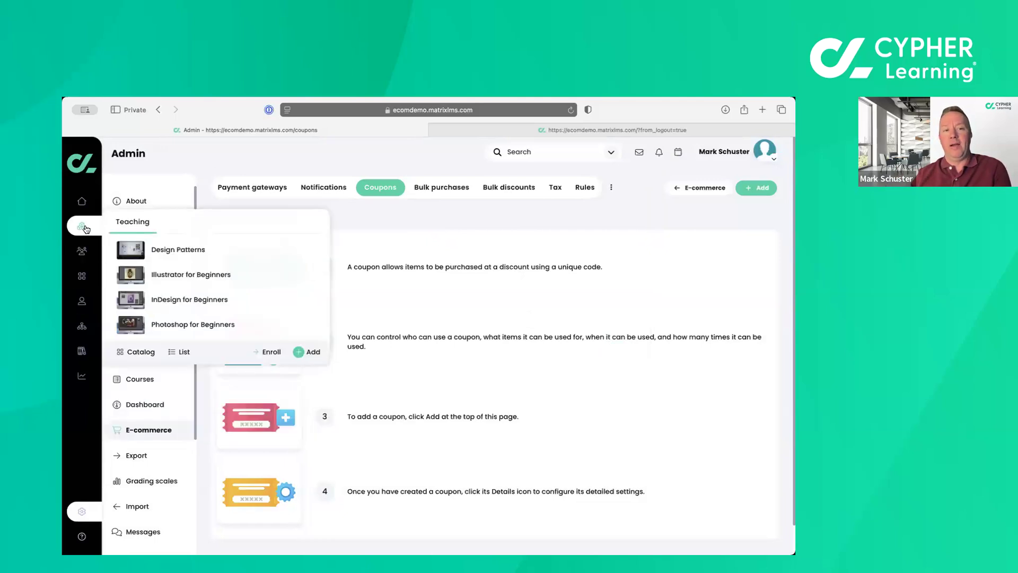
{"action": "left_click", "coordinate": [172, 256]}
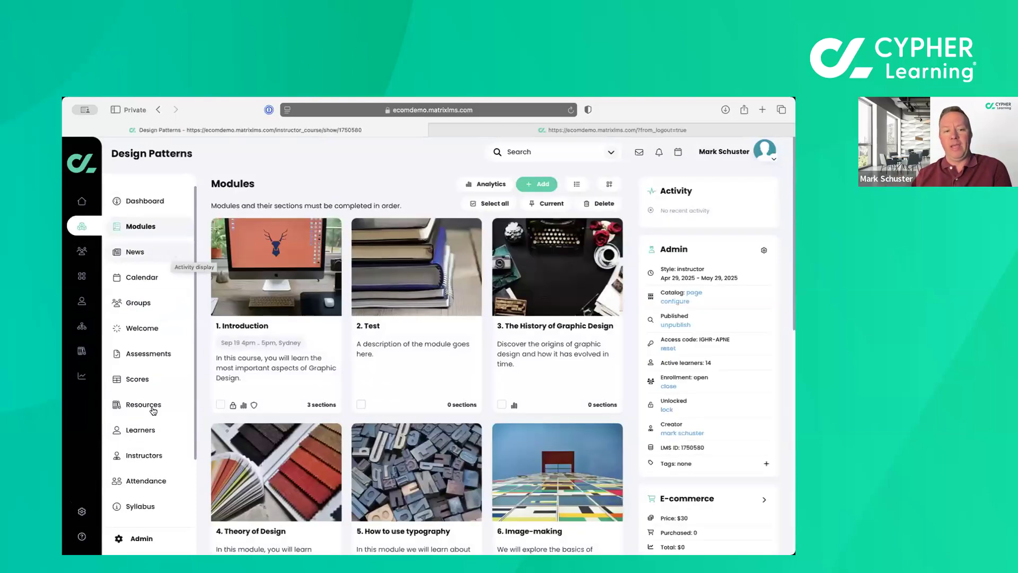
{"action": "scroll", "coordinate": [153, 430], "scroll_direction": "down", "scroll_amount": 3}
{"action": "left_click", "coordinate": [147, 508]}
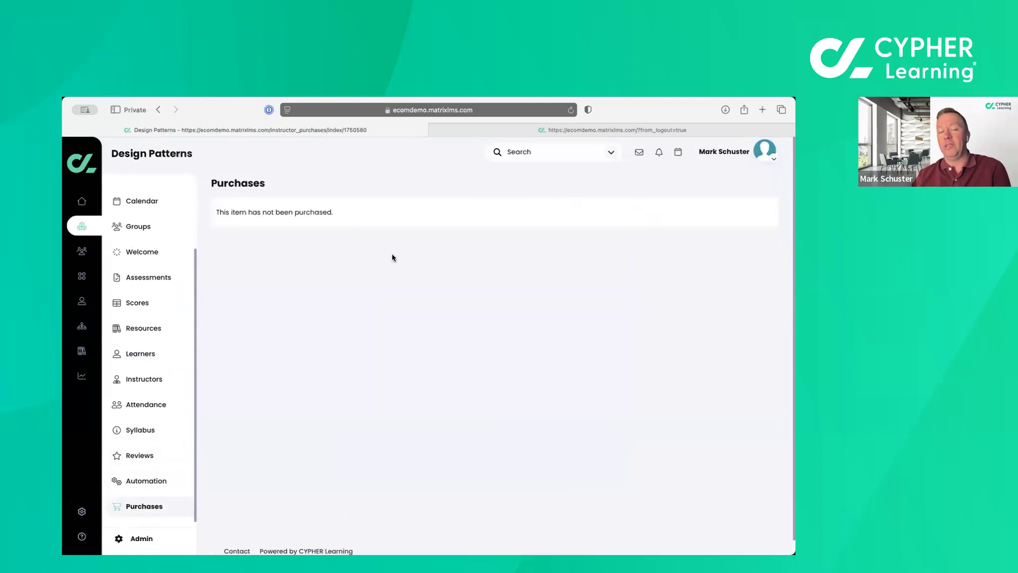
Switch to the Illustrator for Beginners course and view its purchases.
{"action": "mouse_move", "coordinate": [103, 240]}
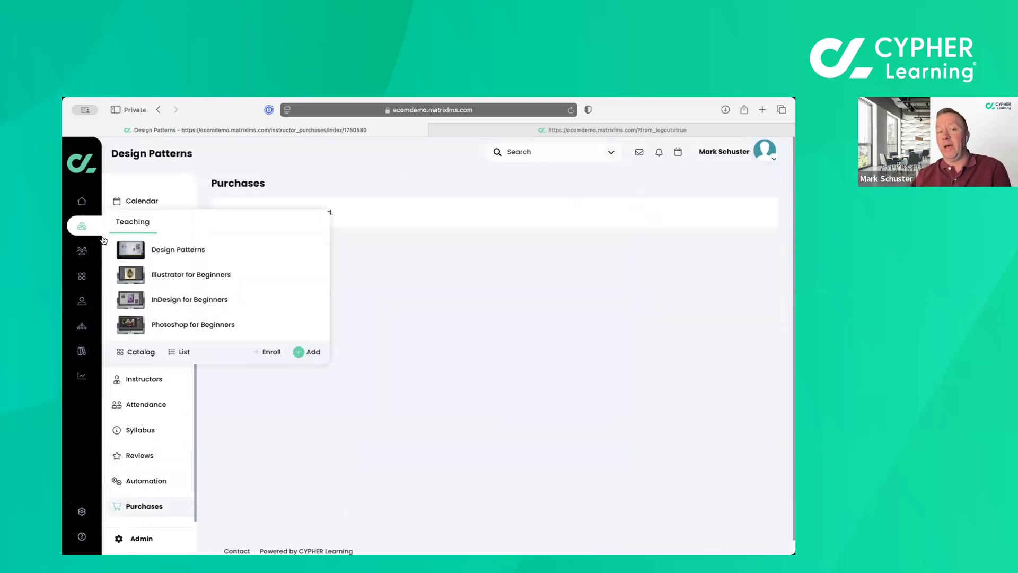
{"action": "left_click", "coordinate": [167, 274]}
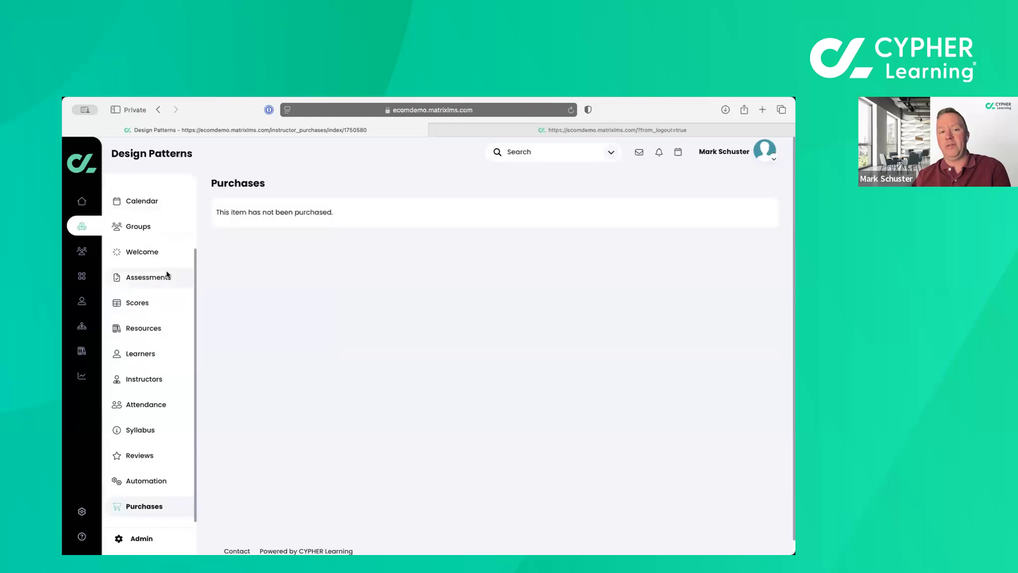
{"action": "left_click", "coordinate": [138, 459]}
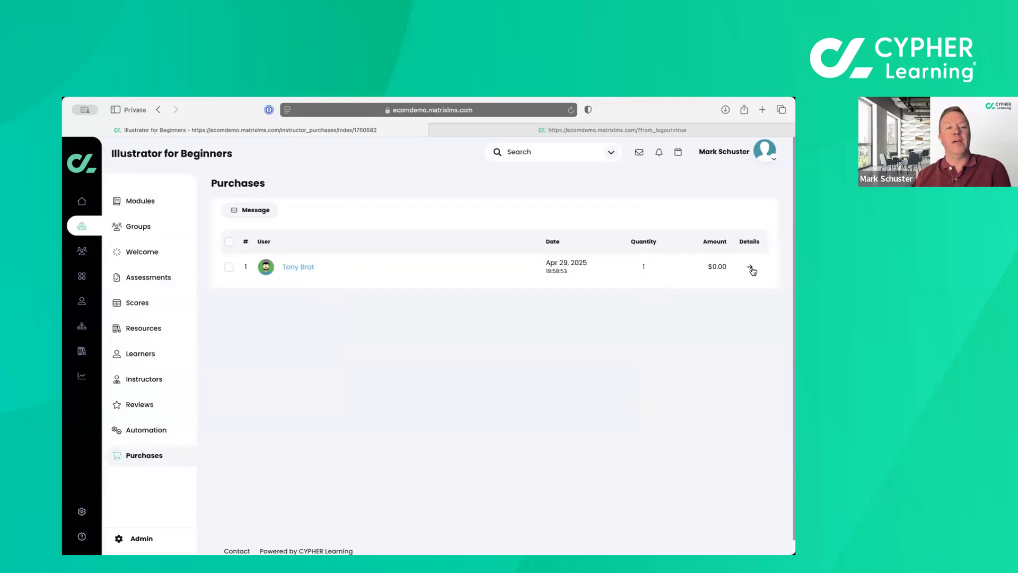
Open the report catalog and show its Orders reports.
{"action": "mouse_move", "coordinate": [83, 381]}
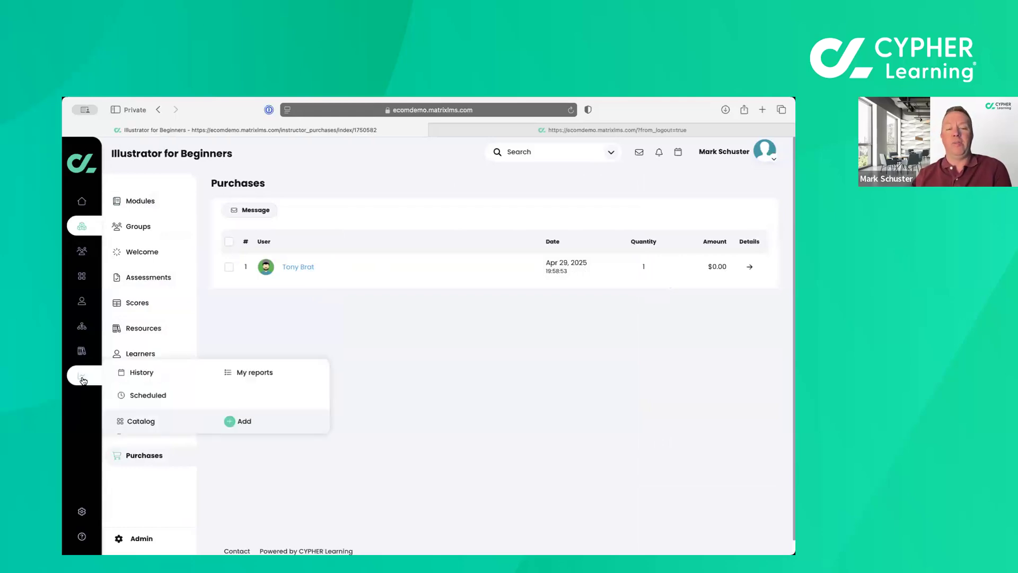
{"action": "left_click", "coordinate": [145, 425]}
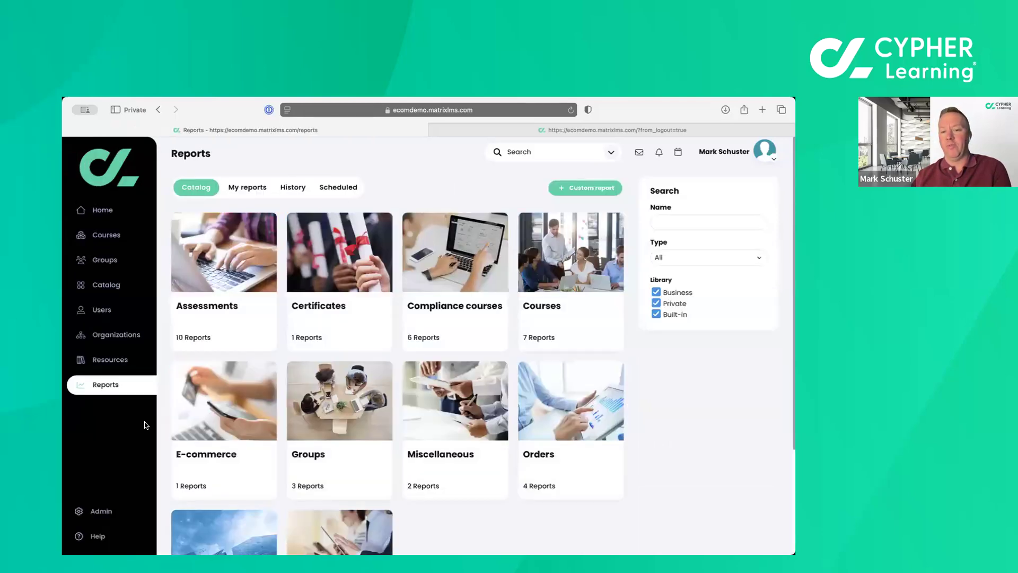
{"action": "scroll", "coordinate": [350, 408], "scroll_direction": "down", "scroll_amount": 1}
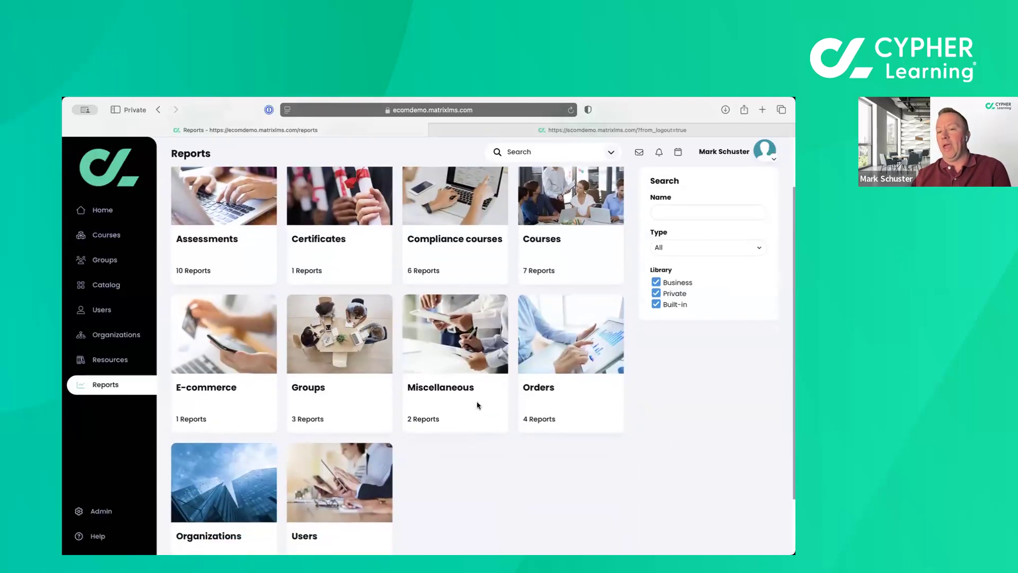
{"action": "left_click", "coordinate": [568, 382]}
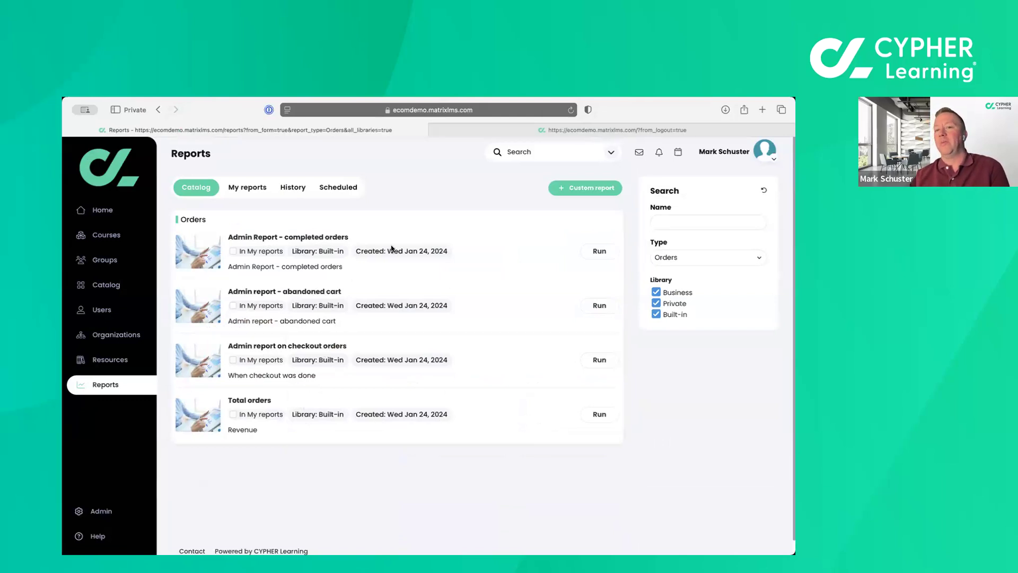
Run the completed orders admin report immediately for all organizations with HTML output and open the finished report.
{"action": "left_click", "coordinate": [599, 253]}
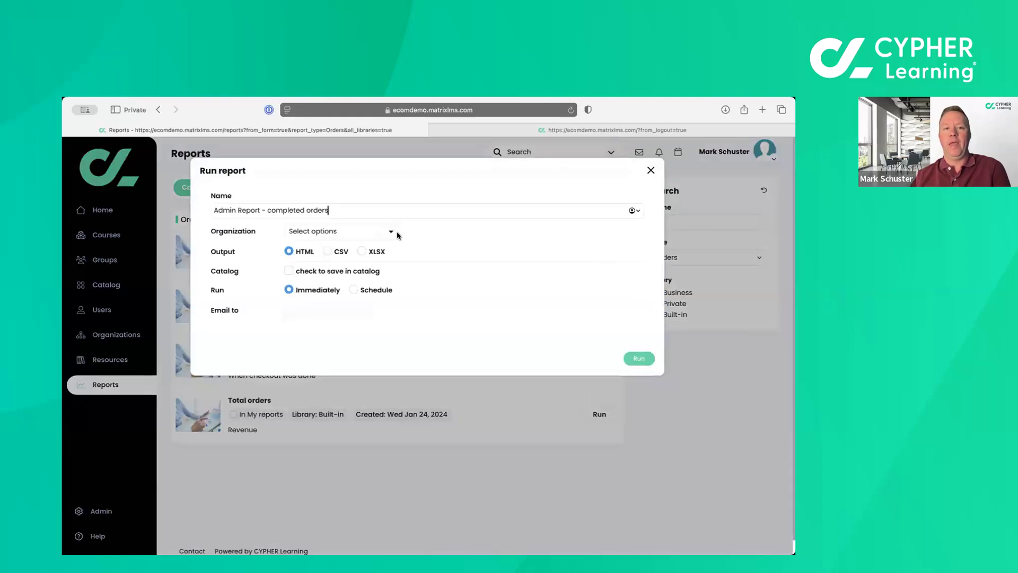
{"action": "left_click", "coordinate": [390, 232]}
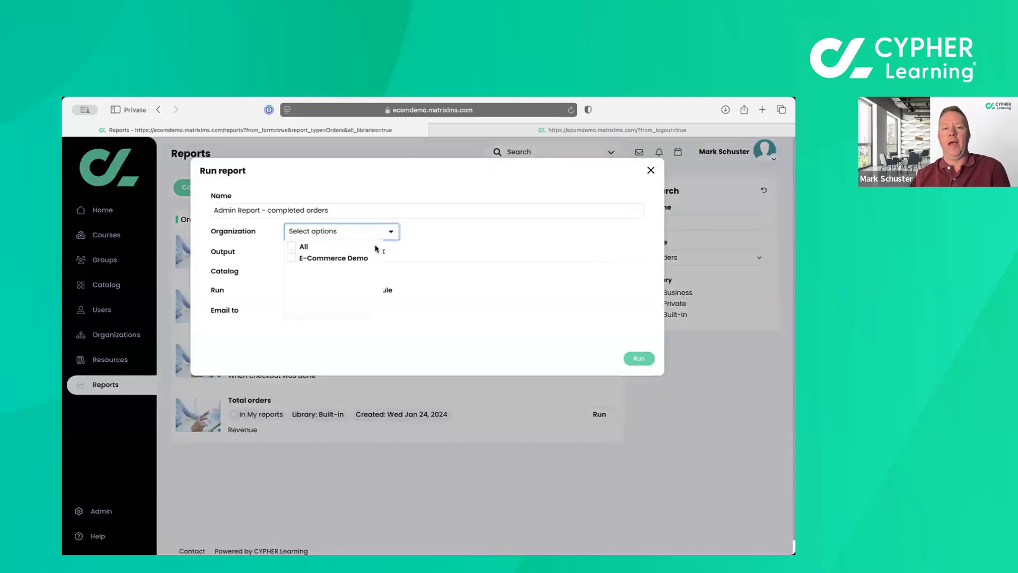
{"action": "left_click", "coordinate": [348, 248]}
{"action": "left_click", "coordinate": [453, 247]}
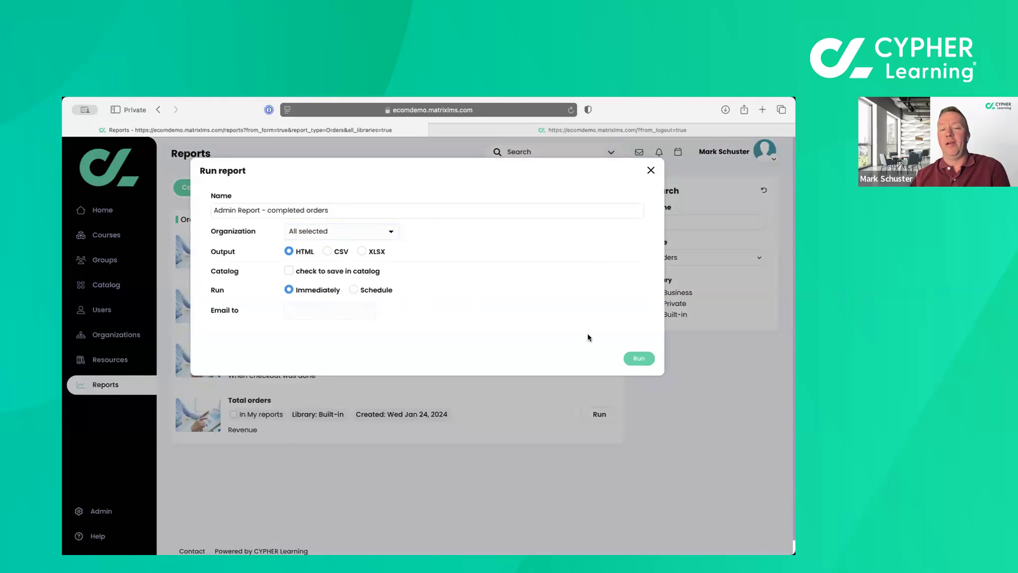
{"action": "left_click", "coordinate": [640, 360]}
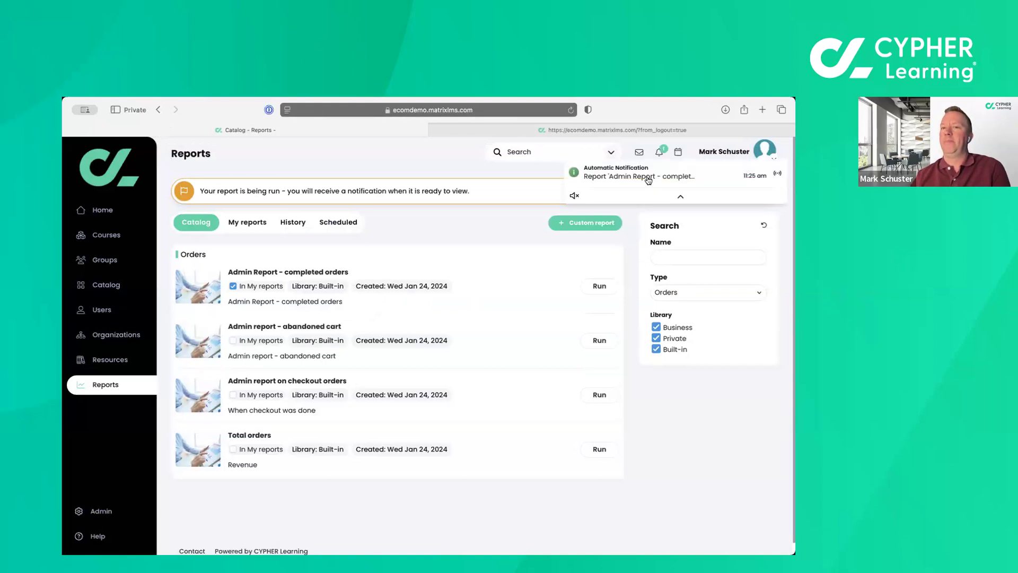
{"action": "left_click", "coordinate": [648, 180]}
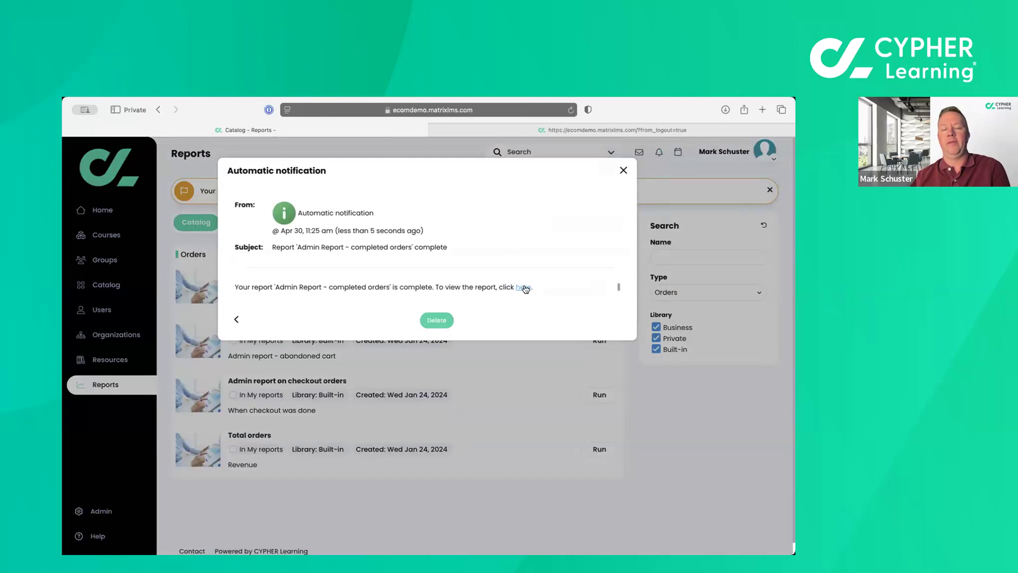
{"action": "left_click", "coordinate": [522, 287]}
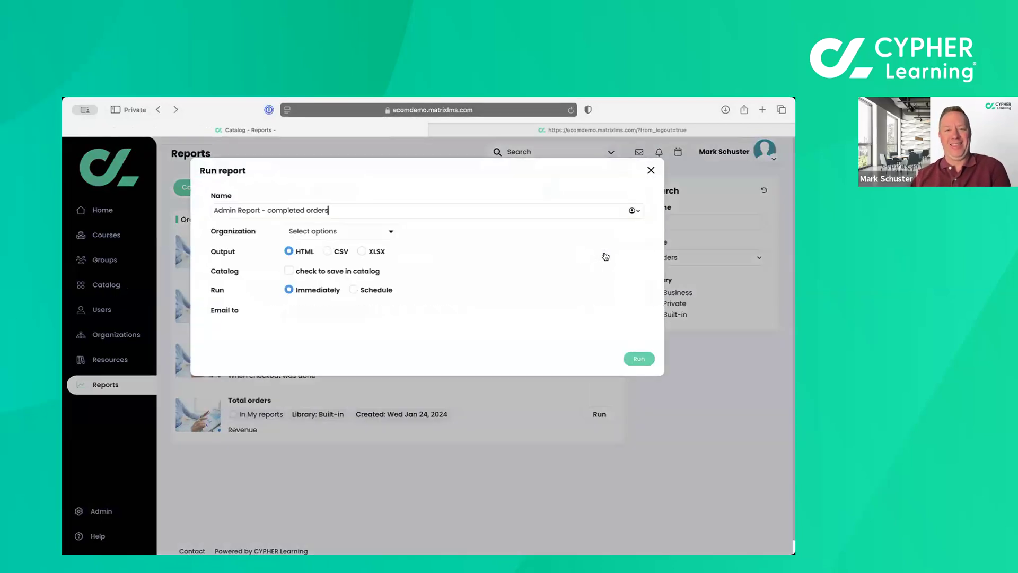
{"action": "left_click", "coordinate": [373, 233]}
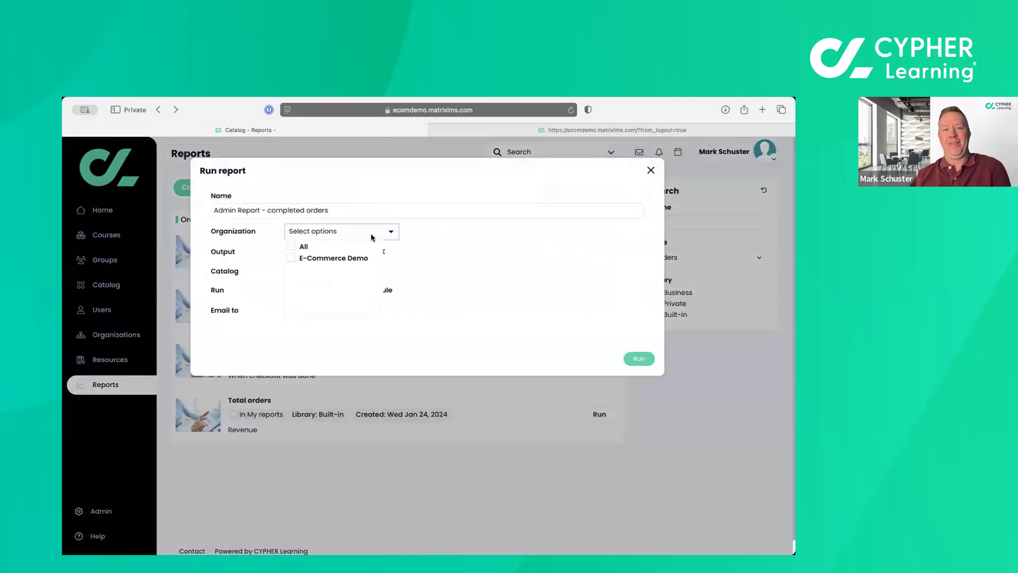
{"action": "left_click", "coordinate": [292, 246]}
{"action": "left_click", "coordinate": [492, 247]}
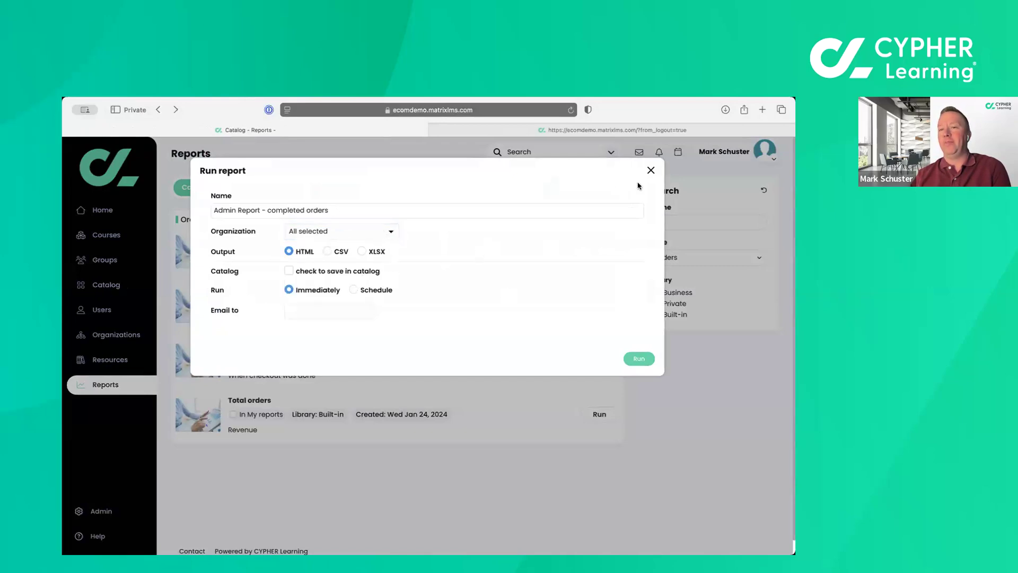
{"action": "left_click", "coordinate": [651, 170]}
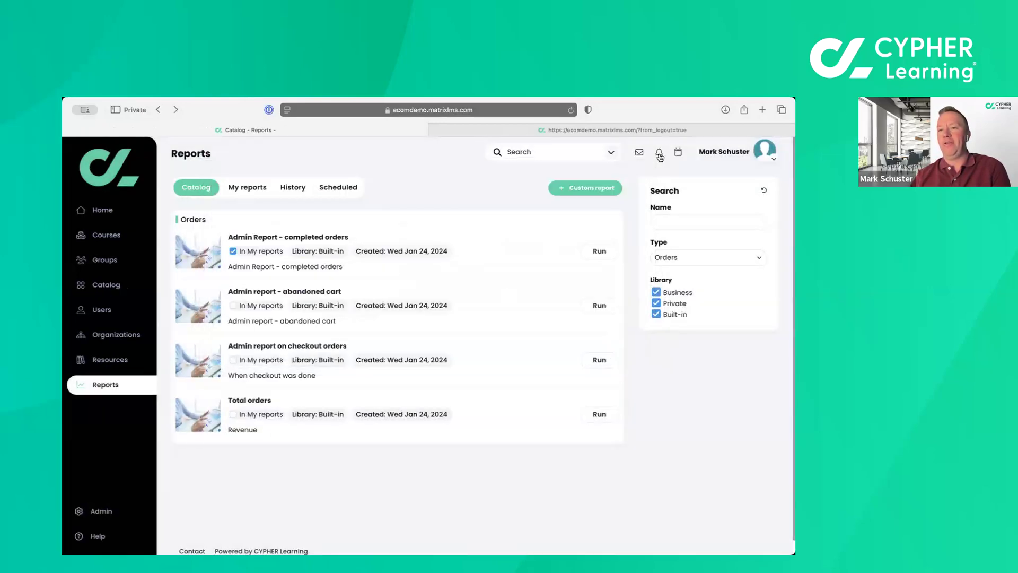
Check the recent notifications and review the report history, scheduled reports and My reports lists.
{"action": "left_click", "coordinate": [660, 155]}
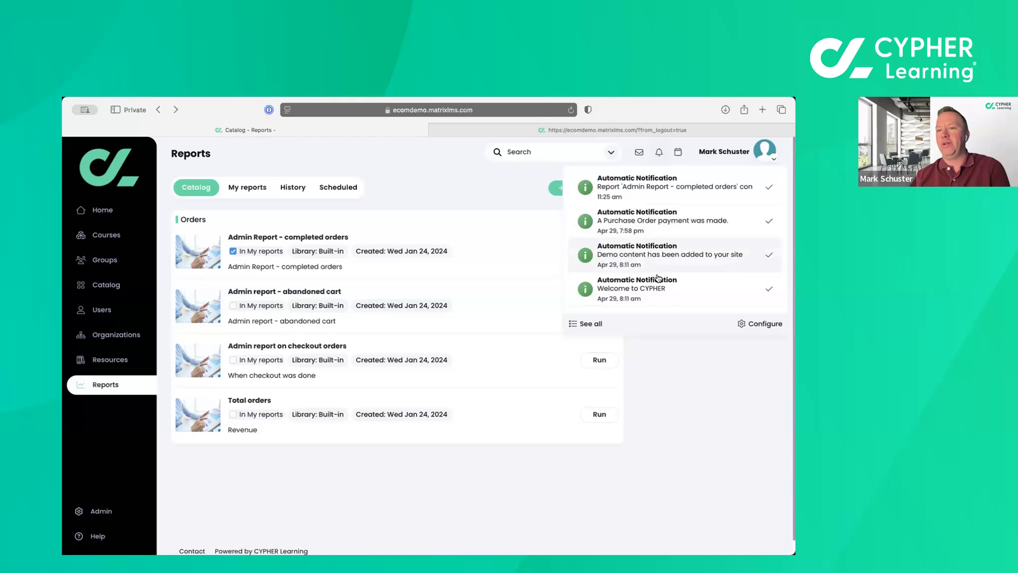
{"action": "left_click", "coordinate": [683, 379]}
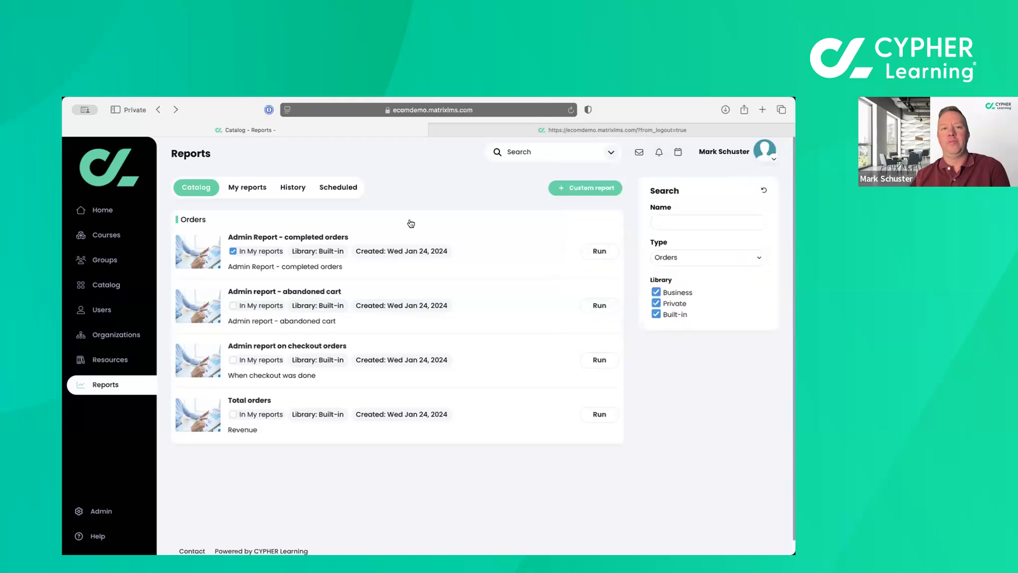
{"action": "left_click", "coordinate": [285, 189]}
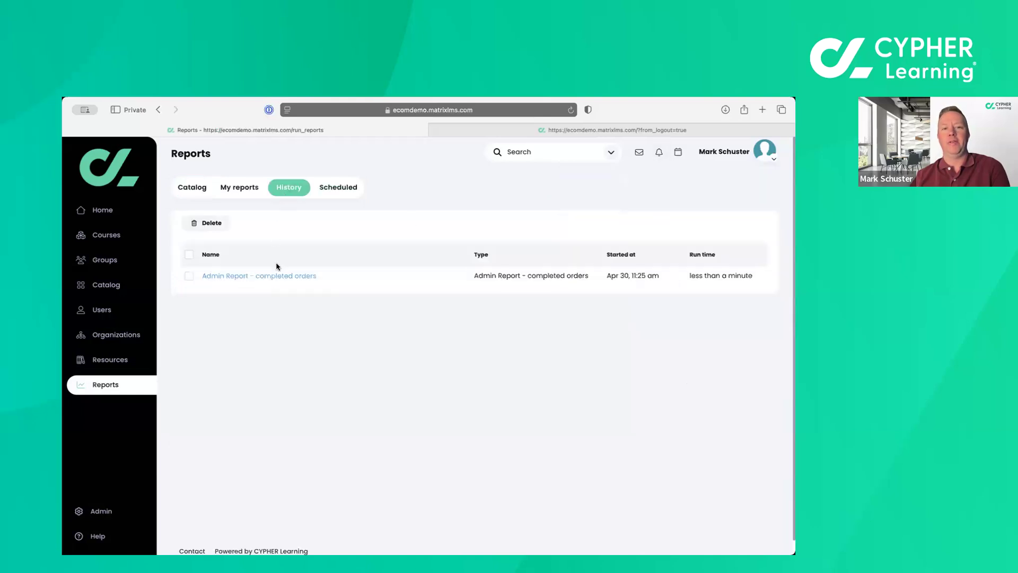
{"action": "left_click", "coordinate": [330, 191]}
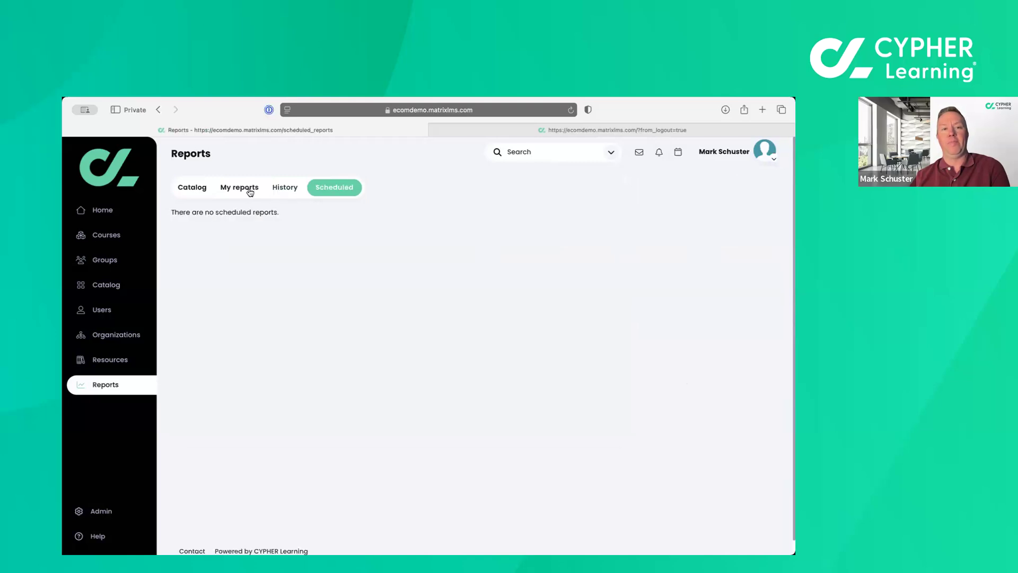
{"action": "left_click", "coordinate": [250, 190]}
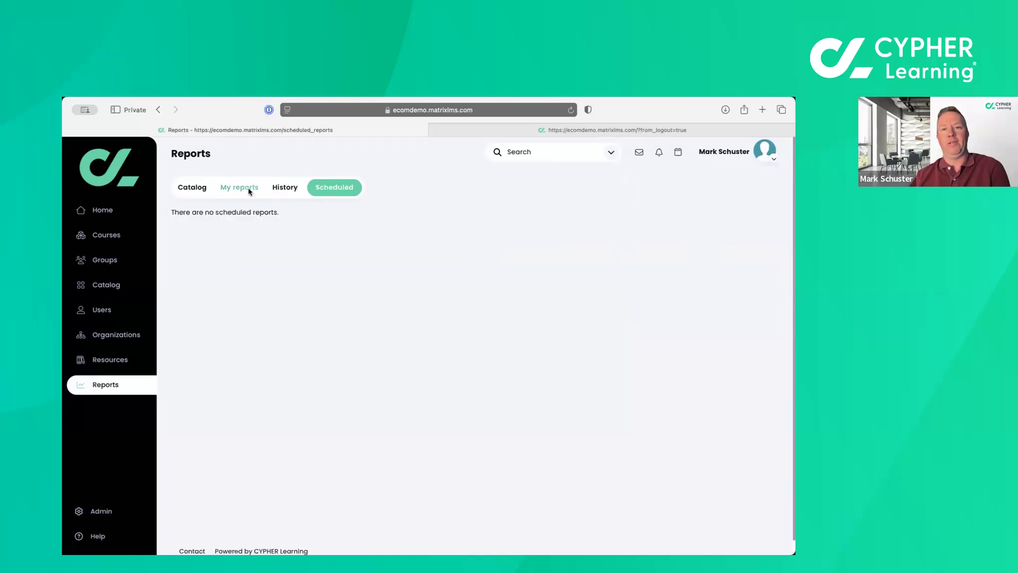
Run the E-commerce Revenue report immediately as a chart for Apr 23 to Apr 30 2025 and open the finished report.
{"action": "left_click", "coordinate": [206, 188]}
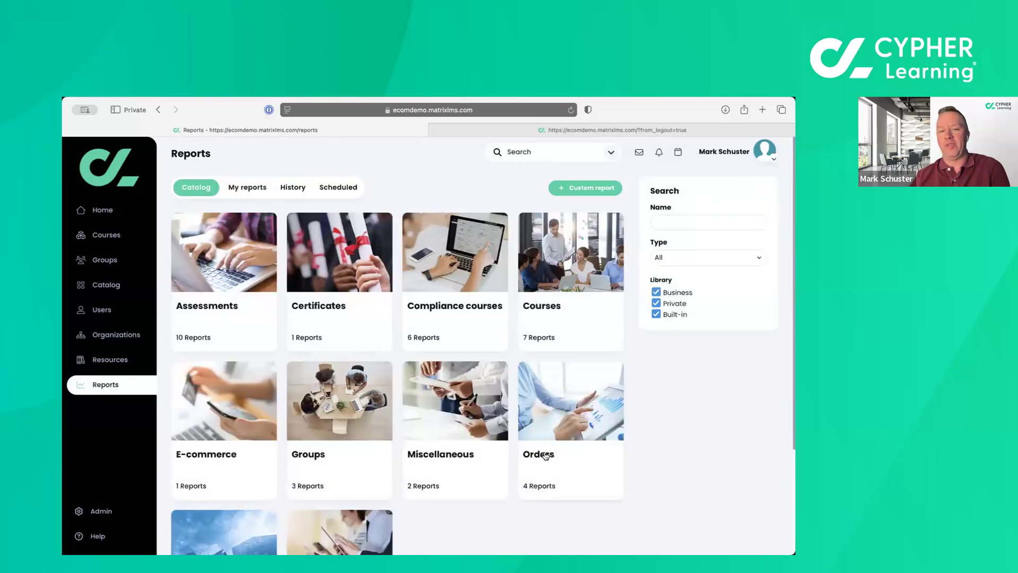
{"action": "left_click", "coordinate": [203, 451]}
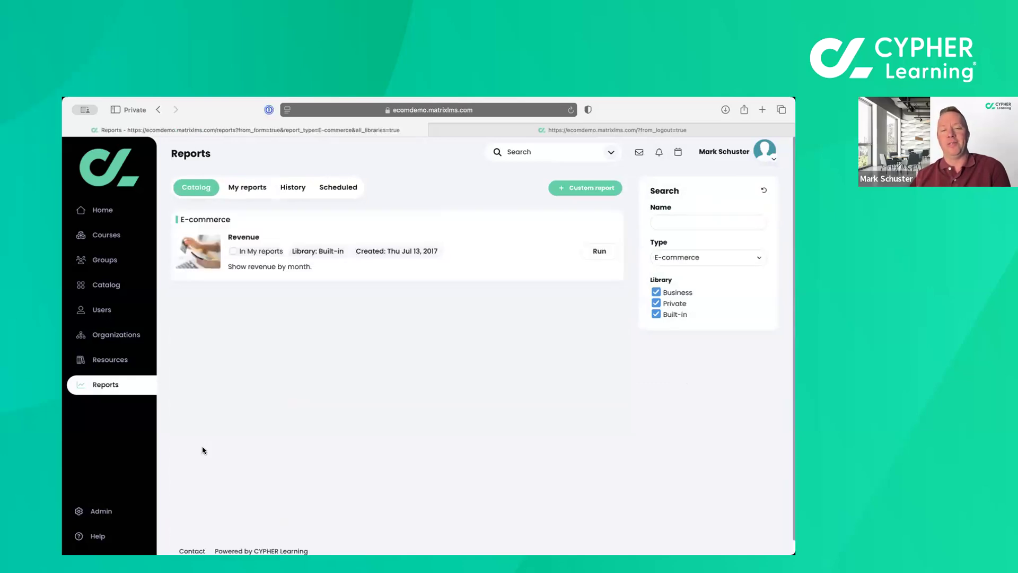
{"action": "left_click", "coordinate": [600, 253]}
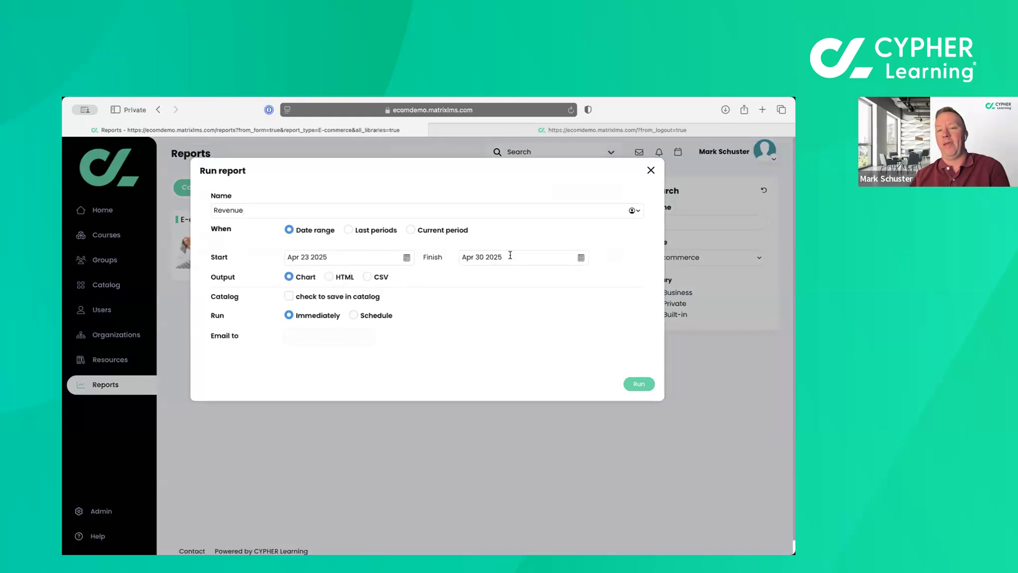
{"action": "left_click", "coordinate": [640, 388]}
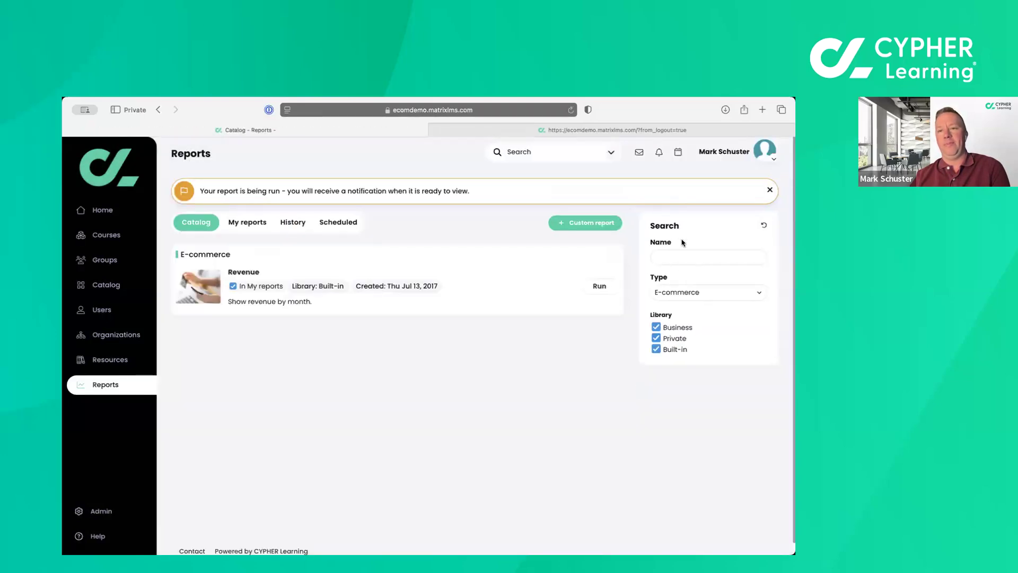
{"action": "left_click", "coordinate": [658, 175]}
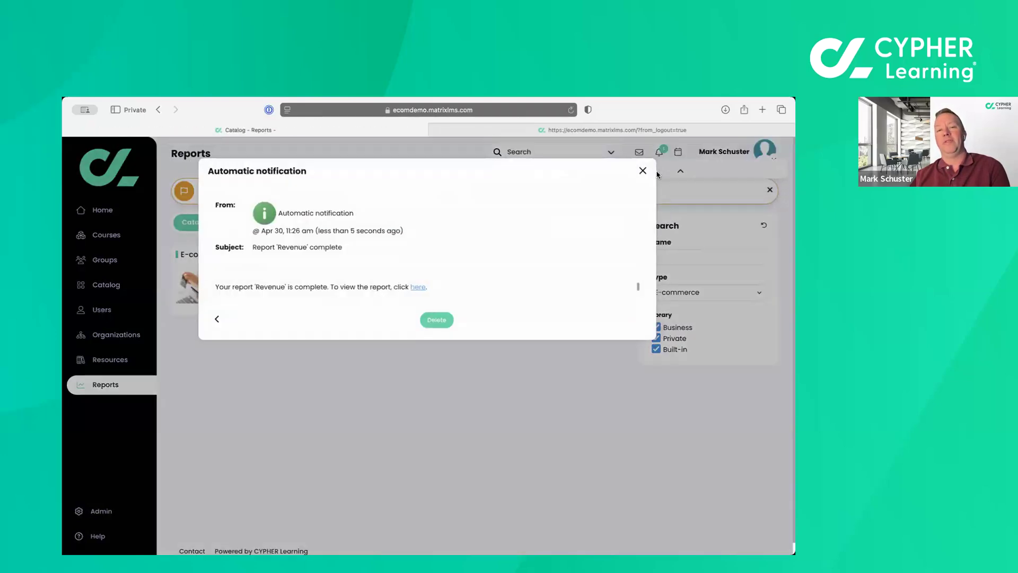
{"action": "left_click", "coordinate": [433, 287]}
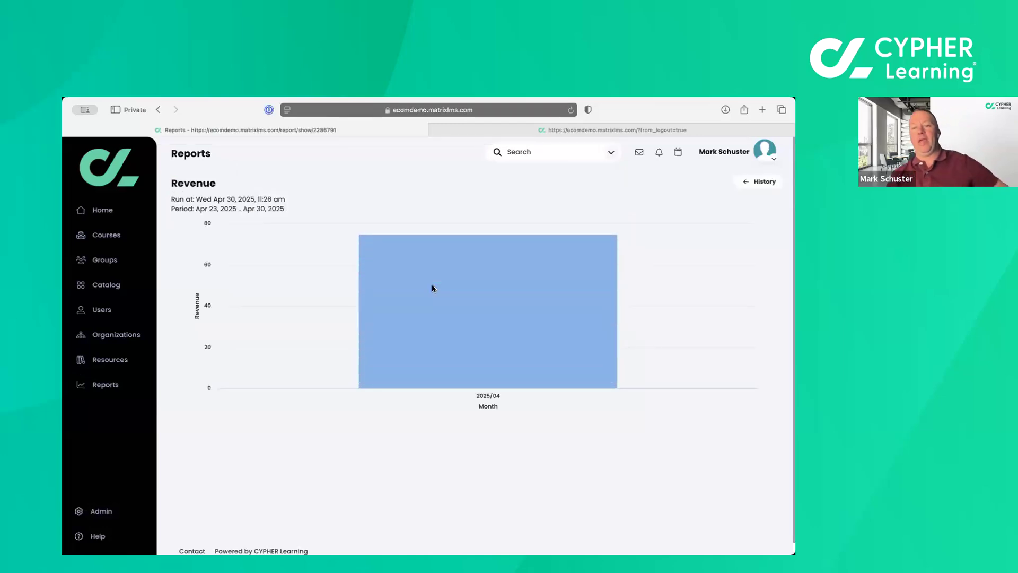
{"action": "mouse_move", "coordinate": [489, 351]}
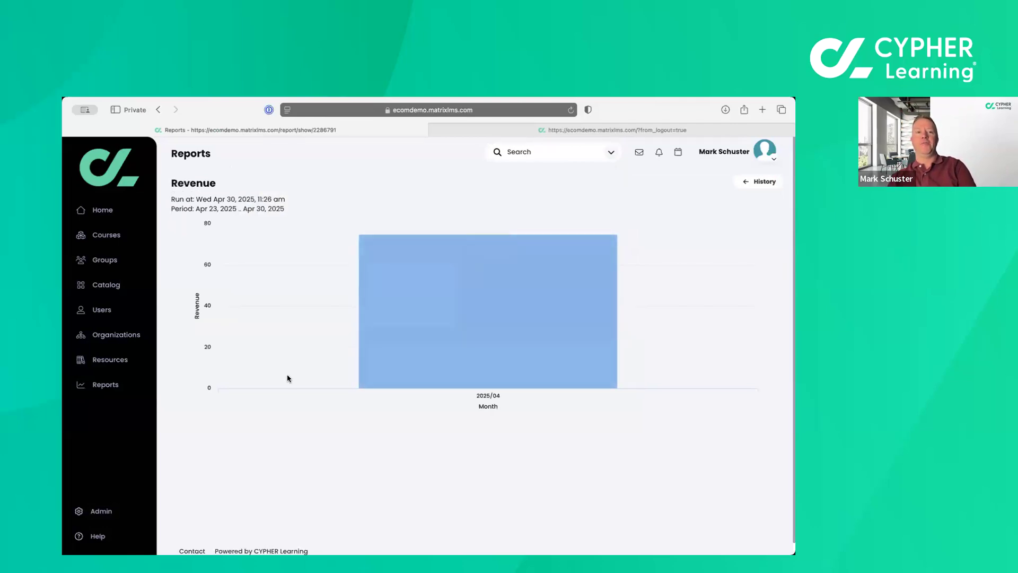
Set the account inactivity threshold to 15 days of not visiting the site and save it.
{"action": "left_click", "coordinate": [99, 512]}
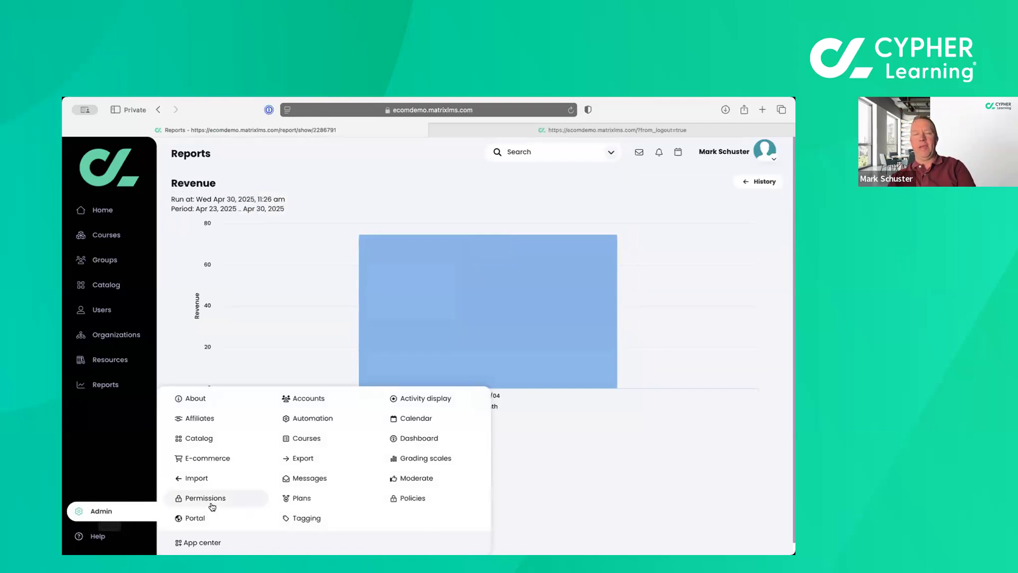
{"action": "left_click", "coordinate": [298, 401]}
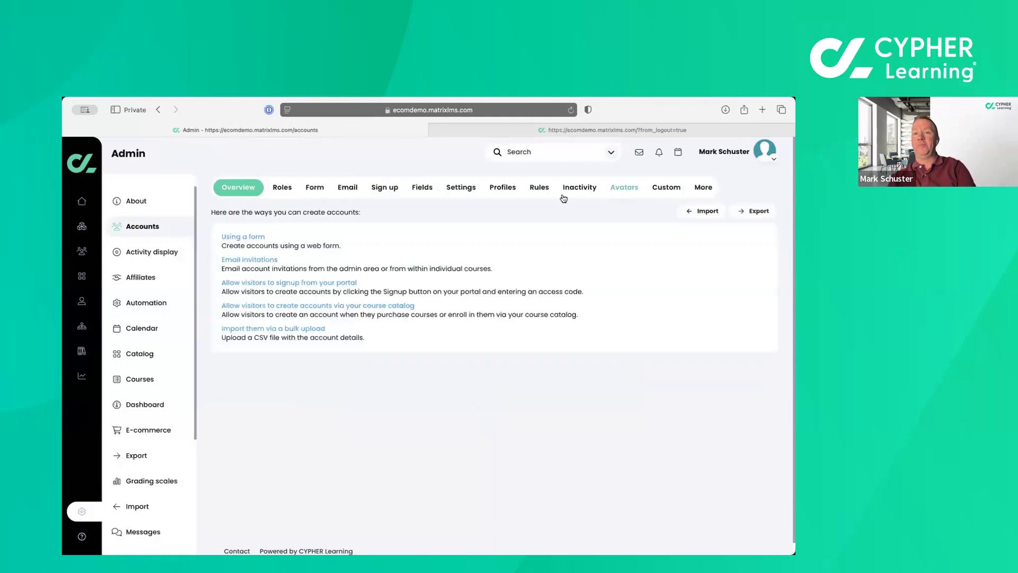
{"action": "left_click", "coordinate": [573, 192]}
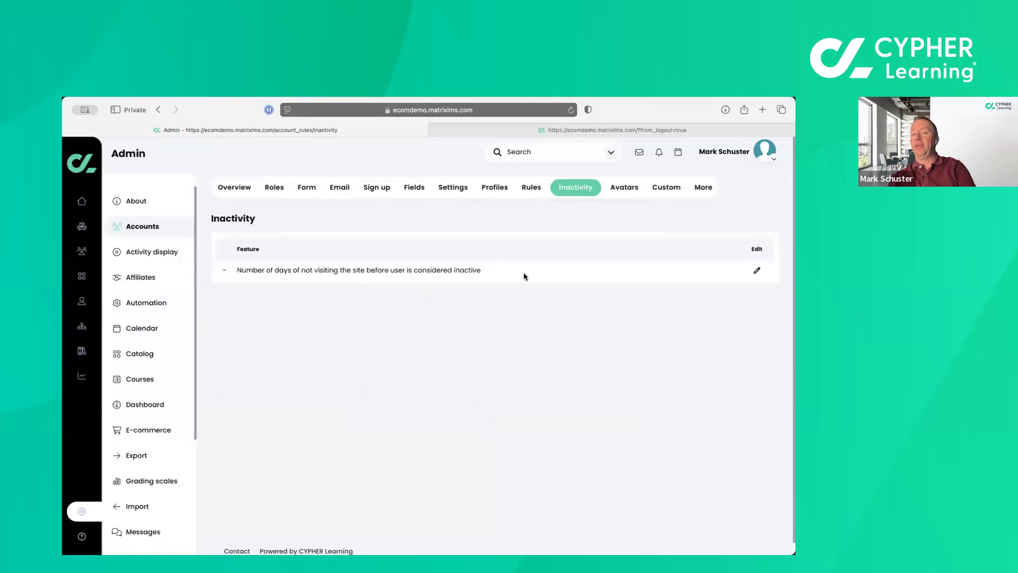
{"action": "left_click", "coordinate": [757, 272]}
{"action": "left_click", "coordinate": [516, 200]}
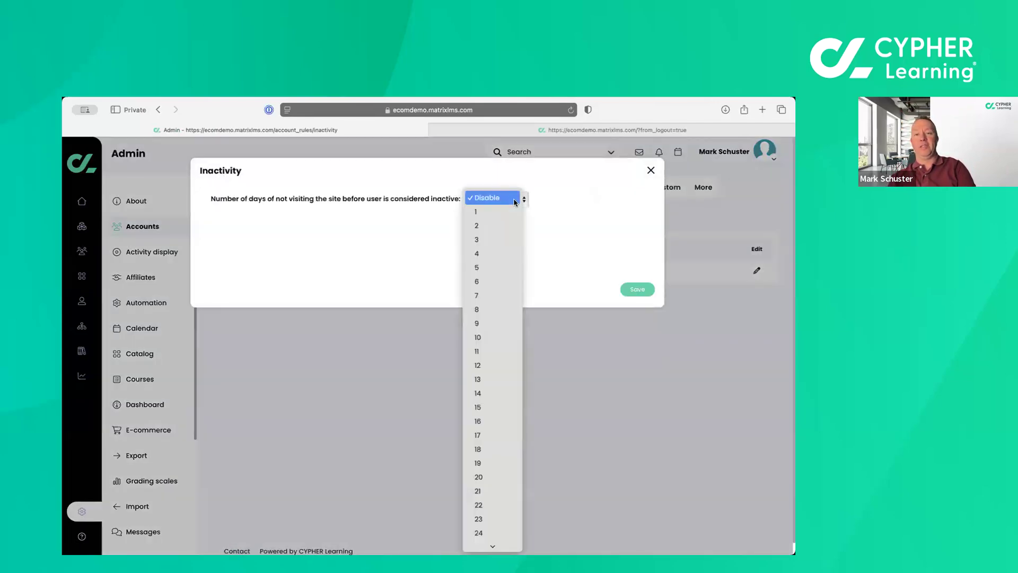
{"action": "left_click", "coordinate": [478, 407]}
{"action": "left_click", "coordinate": [638, 291]}
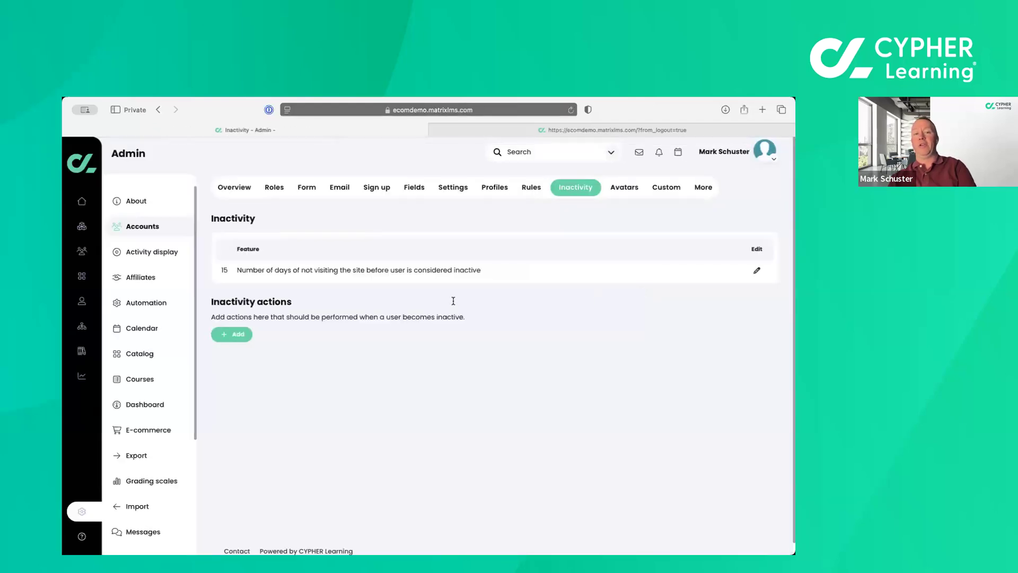
Look through the award and other inactivity actions without adding one, and view the additional and custom account settings.
{"action": "left_click", "coordinate": [233, 334]}
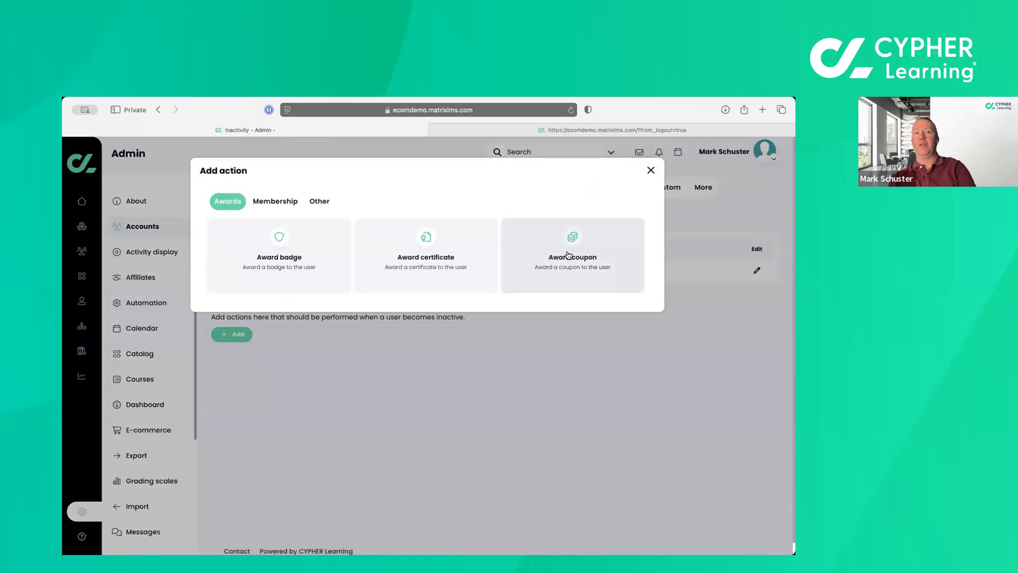
{"action": "left_click", "coordinate": [322, 202]}
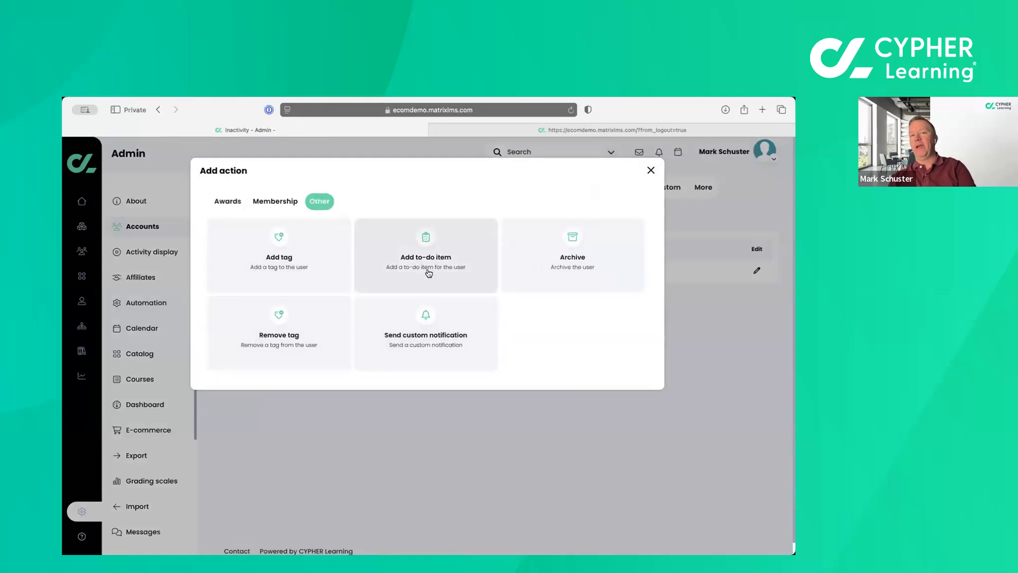
{"action": "left_click", "coordinate": [651, 171]}
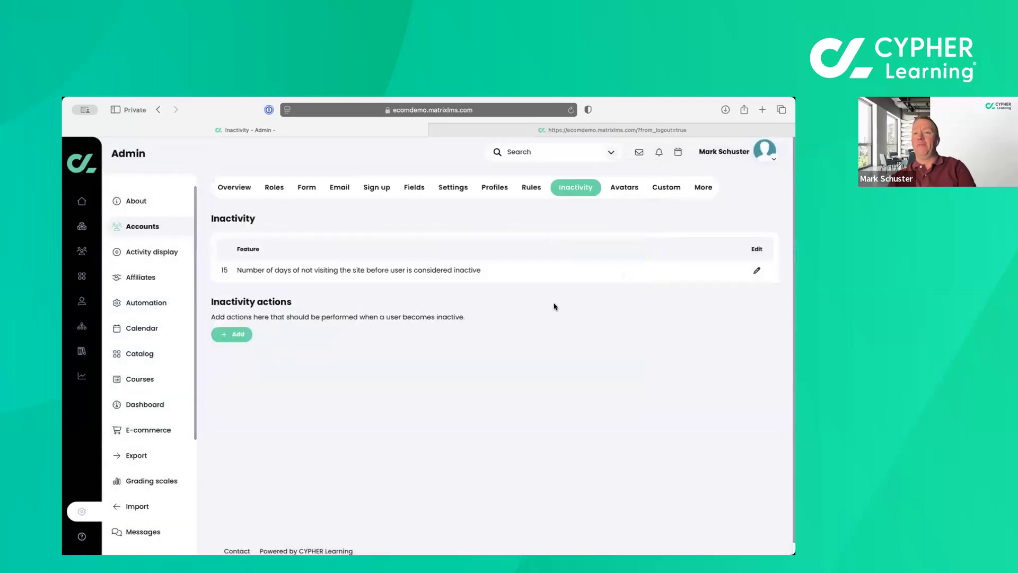
{"action": "left_click", "coordinate": [704, 189]}
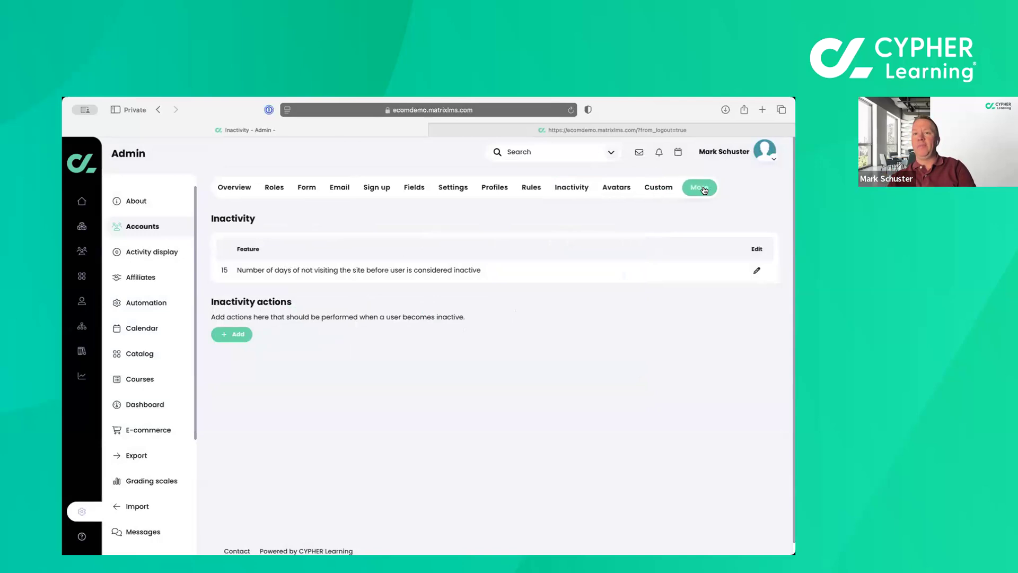
{"action": "left_click", "coordinate": [666, 189]}
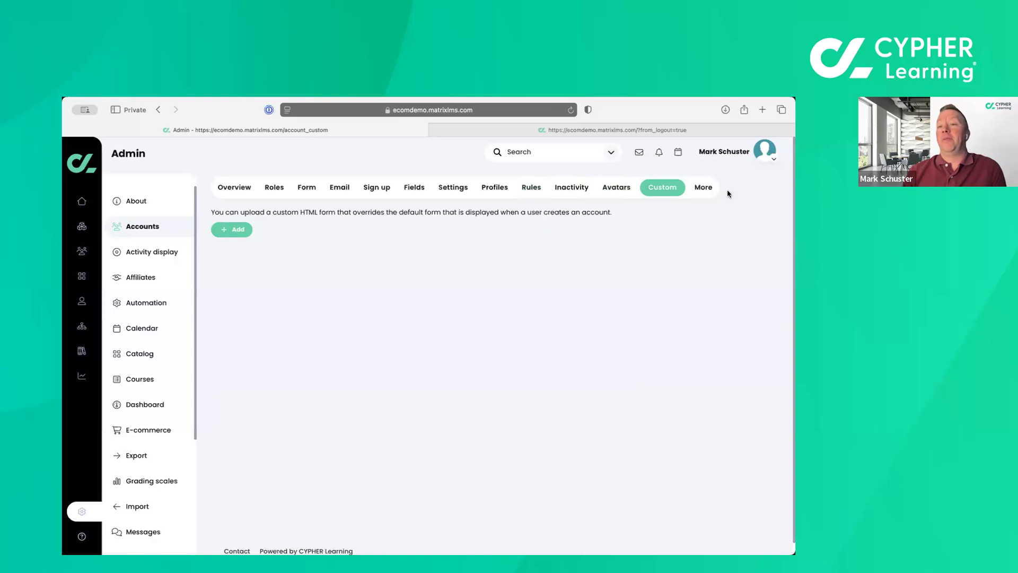
Open the portal's miscellaneous settings and review the captcha, log in widget, Google analytics and URL redirection options.
{"action": "scroll", "coordinate": [130, 466], "scroll_direction": "down", "scroll_amount": 5}
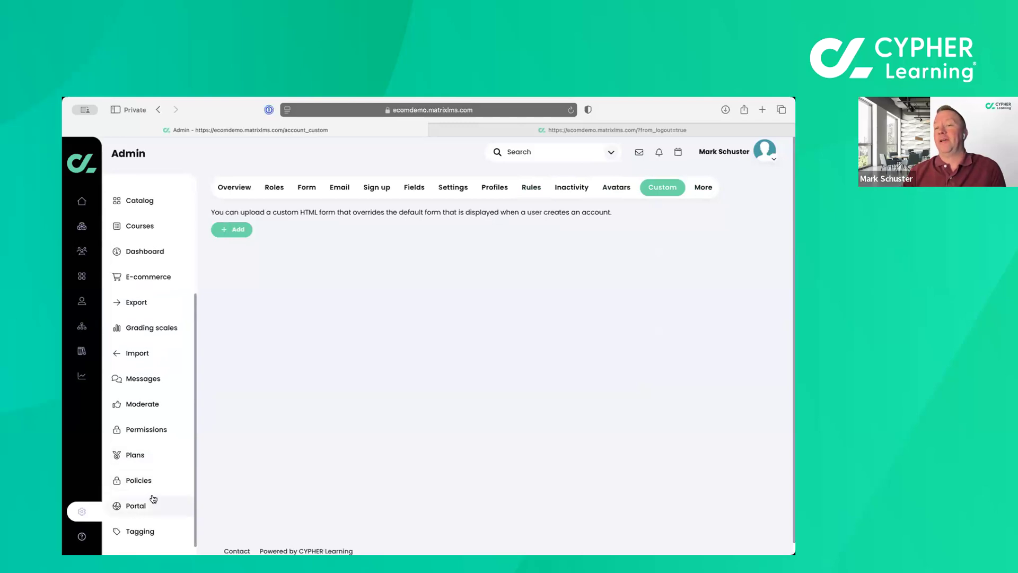
{"action": "left_click", "coordinate": [153, 500]}
{"action": "left_click", "coordinate": [639, 193]}
{"action": "left_click", "coordinate": [622, 212]}
{"action": "scroll", "coordinate": [267, 391], "scroll_direction": "down", "scroll_amount": 3}
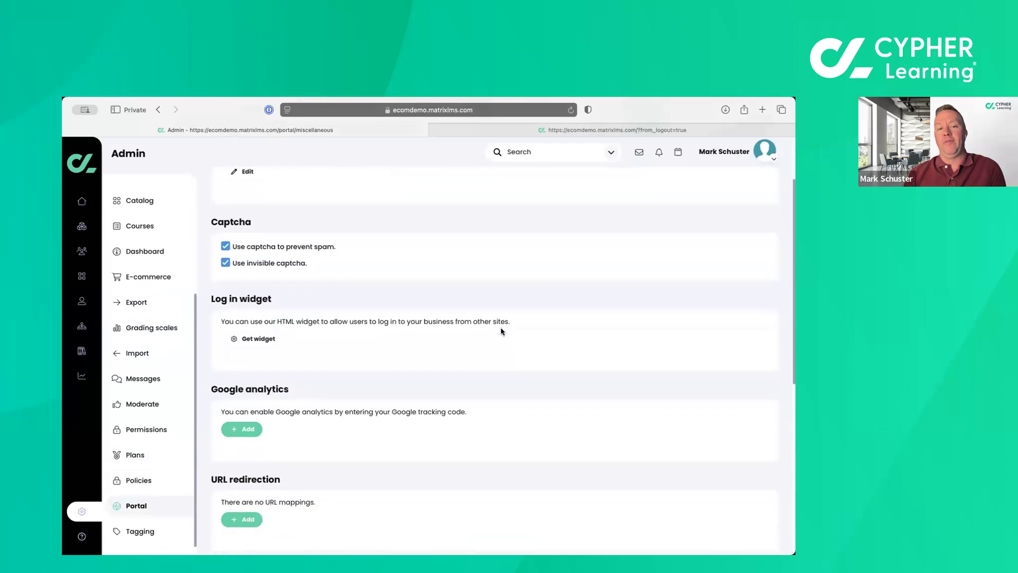